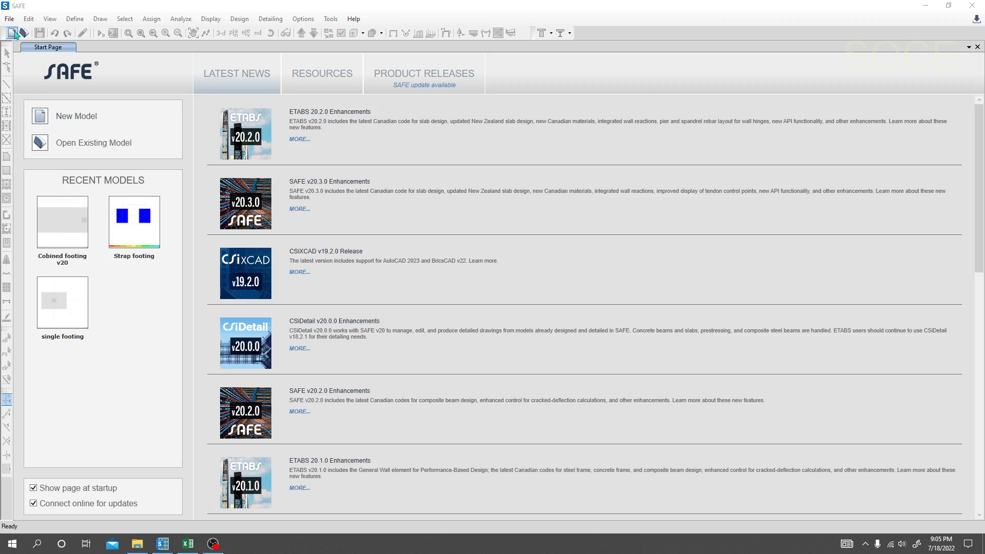
{"action": "left_click", "coordinate": [11, 21]}
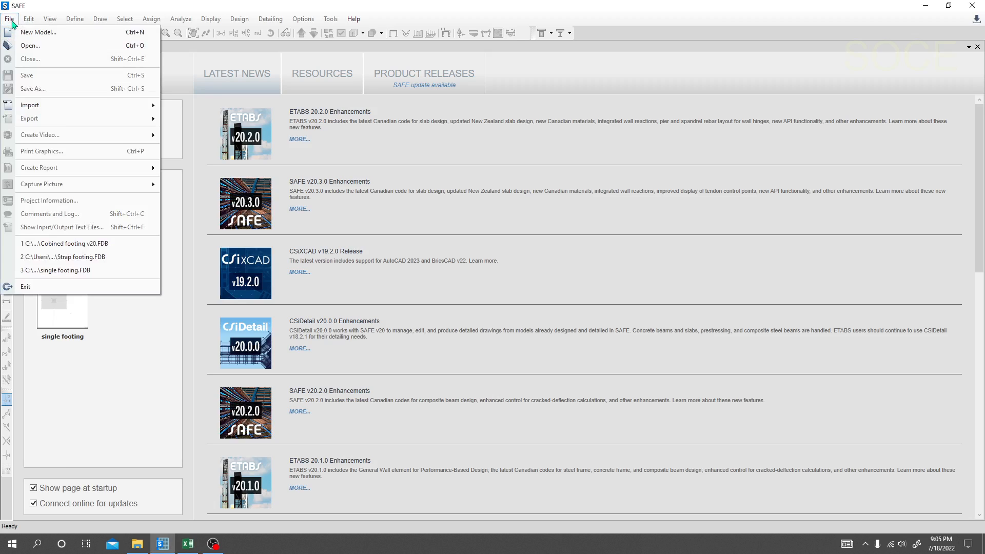
{"action": "left_click", "coordinate": [279, 4]}
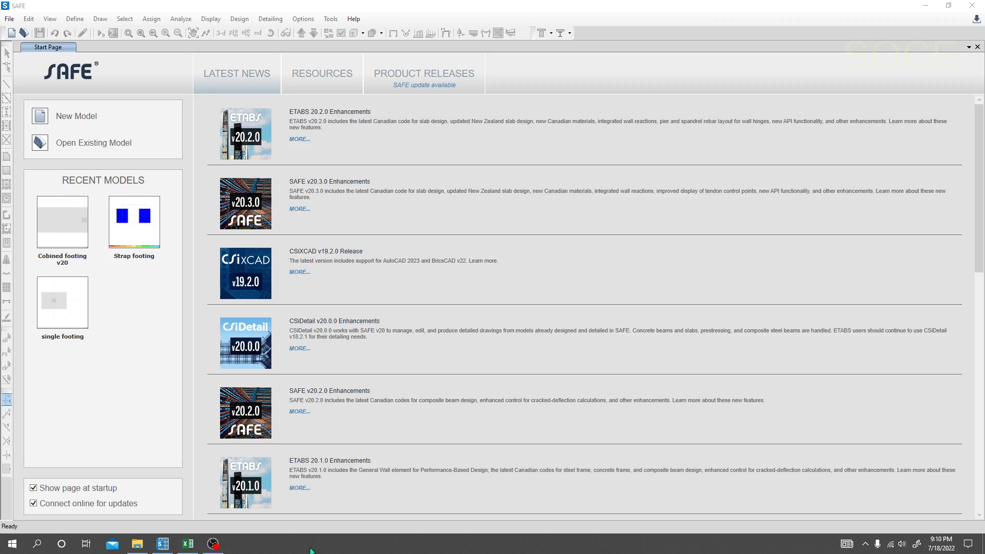
Start a new model initialized with built-in settings and U.S. Customary display units.
{"action": "left_click", "coordinate": [41, 117]}
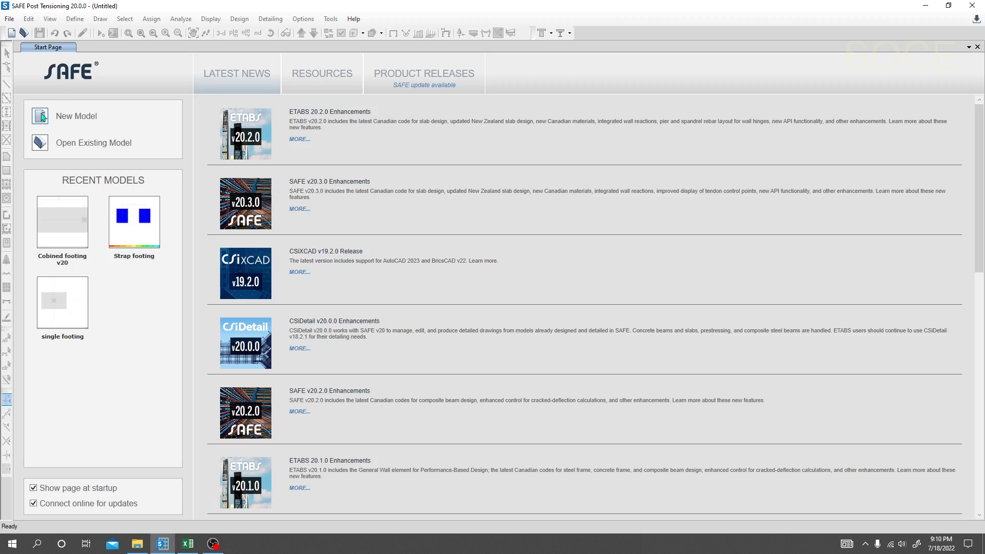
{"action": "left_click", "coordinate": [41, 115]}
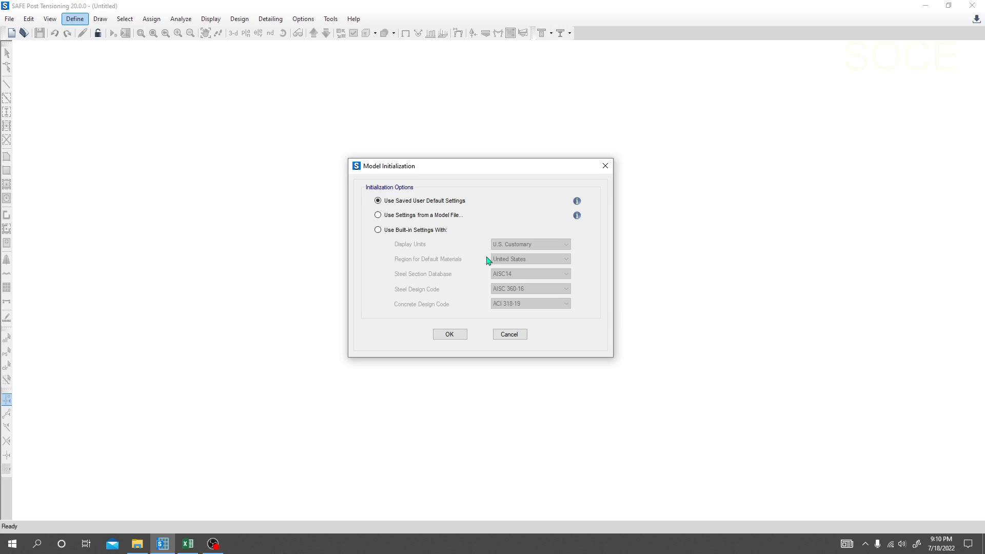
{"action": "left_click", "coordinate": [377, 230]}
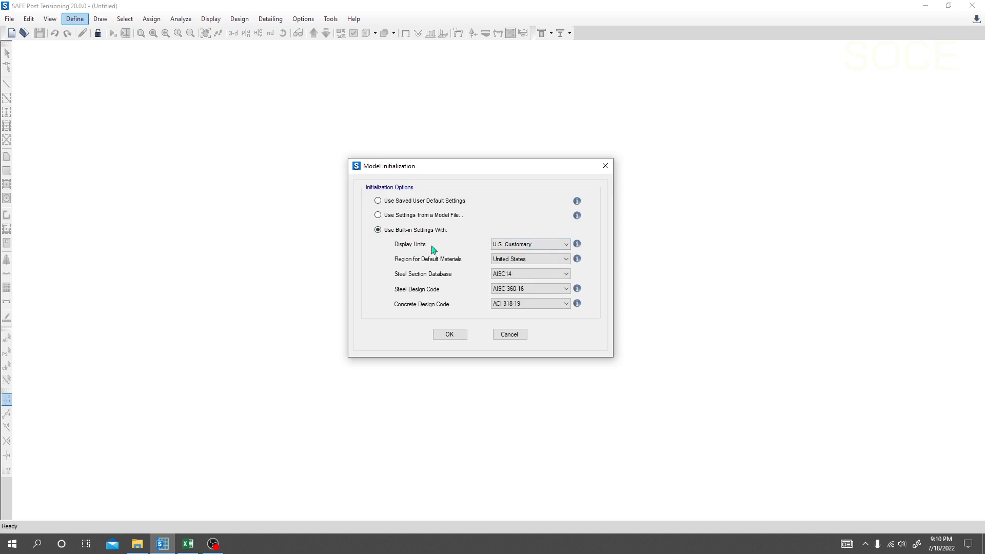
{"action": "left_click", "coordinate": [529, 248]}
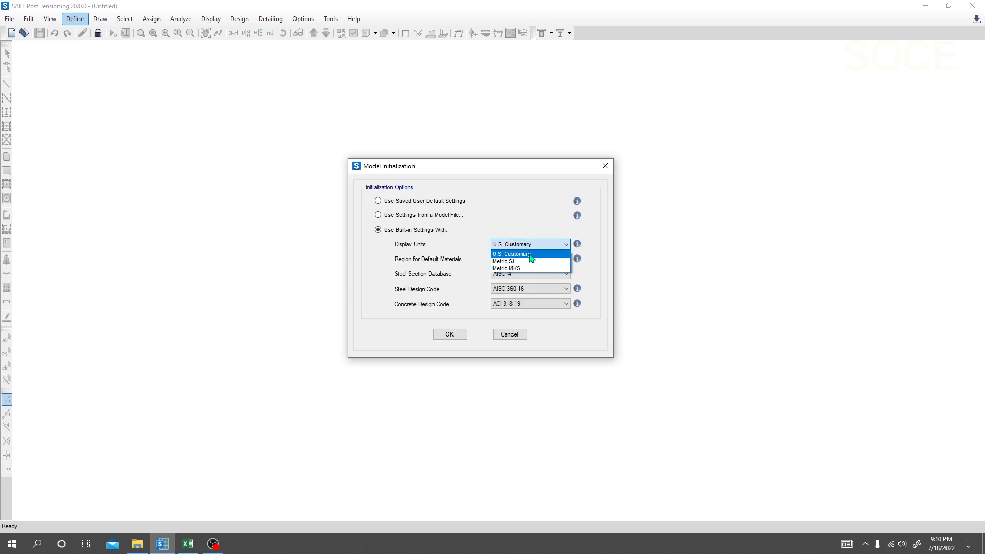
{"action": "left_click", "coordinate": [531, 254]}
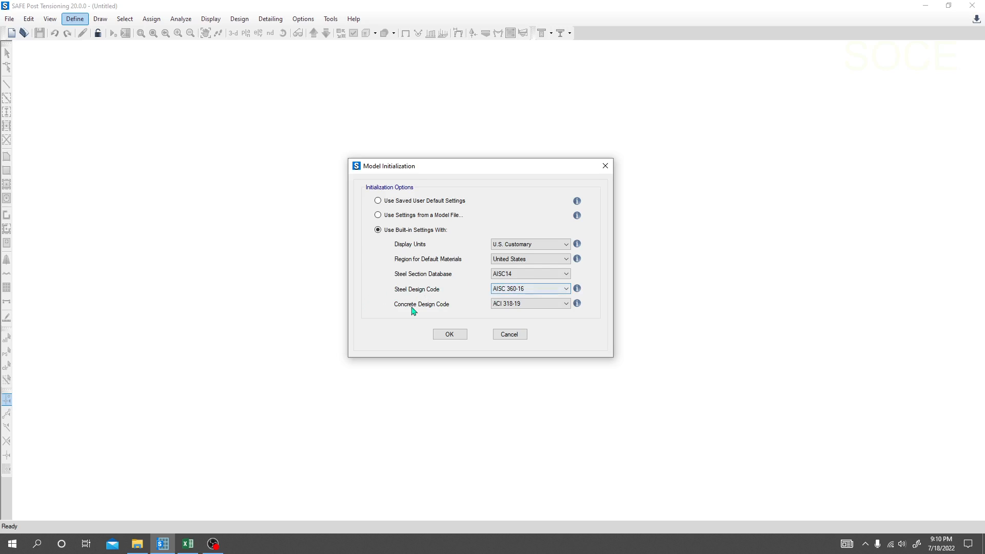
Choose ACI 318-19 as the concrete design code and create the model from the Grid Only template with its default uniform grid.
{"action": "left_click", "coordinate": [522, 303]}
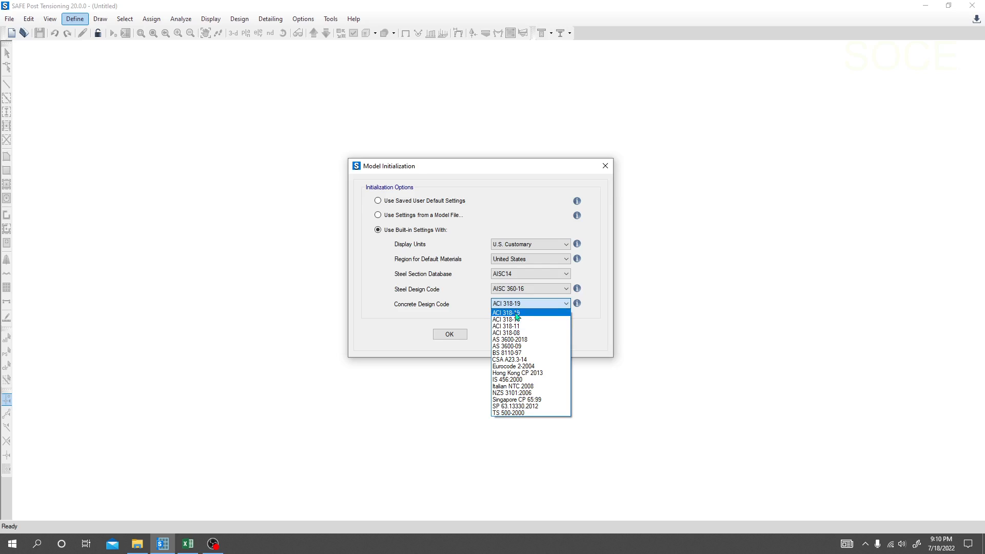
{"action": "left_click", "coordinate": [516, 314]}
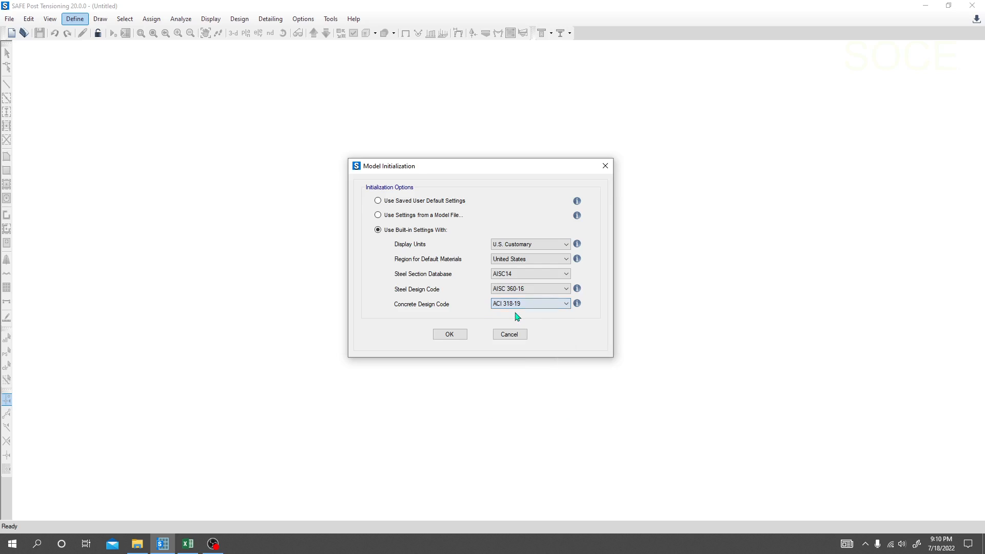
{"action": "left_click", "coordinate": [447, 337]}
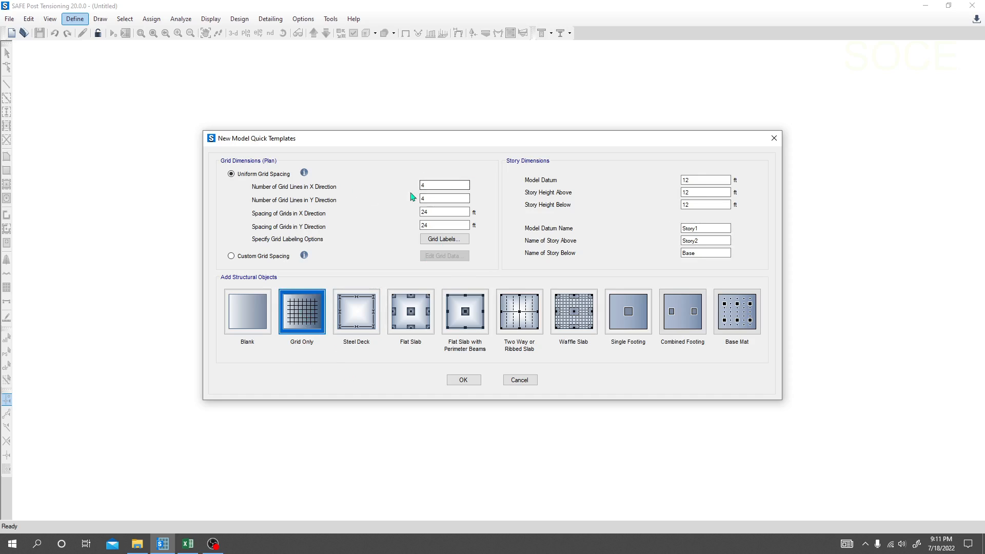
{"action": "left_click", "coordinate": [463, 380]}
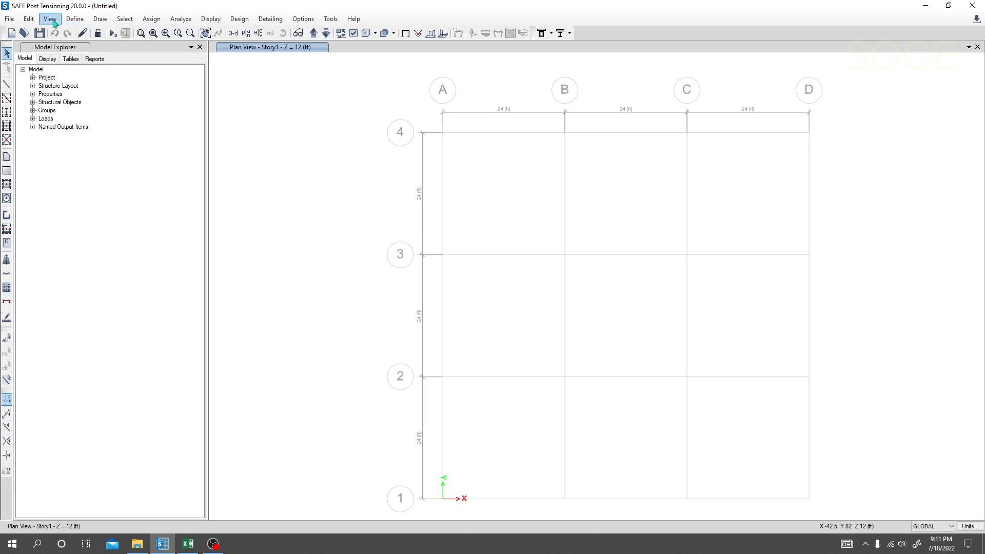
Open the material definitions and look at the options for adding a new material without adding one.
{"action": "left_click", "coordinate": [75, 19]}
{"action": "mouse_move", "coordinate": [100, 19]}
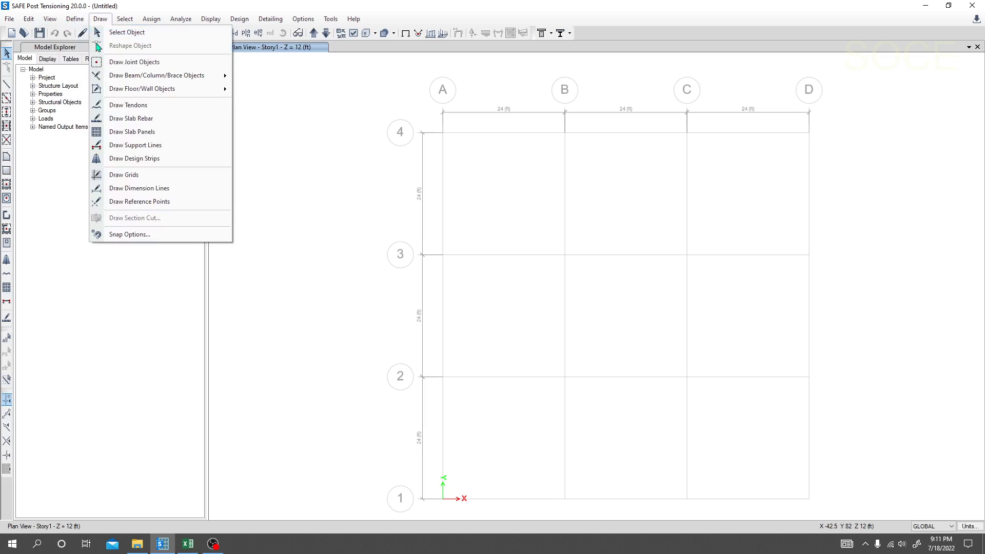
{"action": "left_click", "coordinate": [82, 32]}
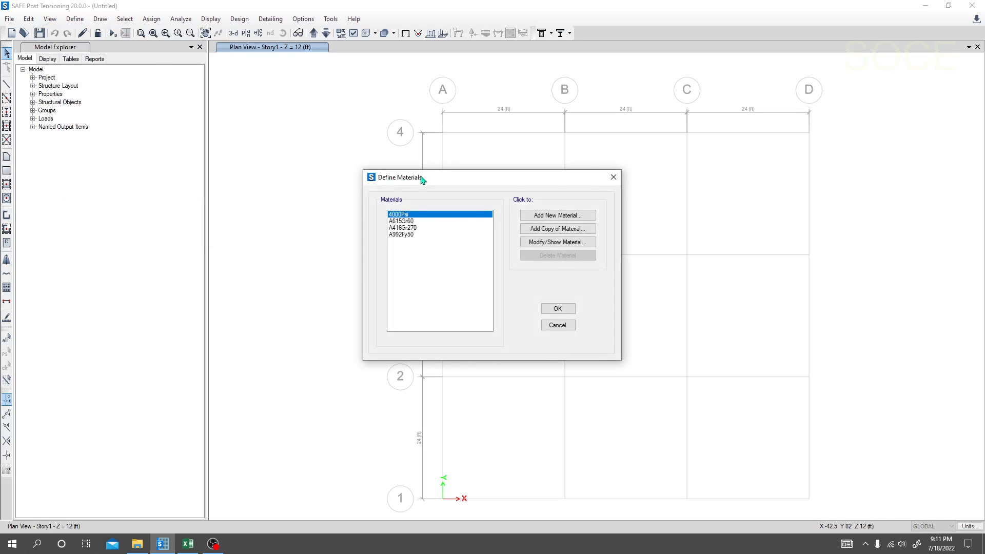
{"action": "left_click_drag", "start_coordinate": [420, 178], "coordinate": [250, 142]}
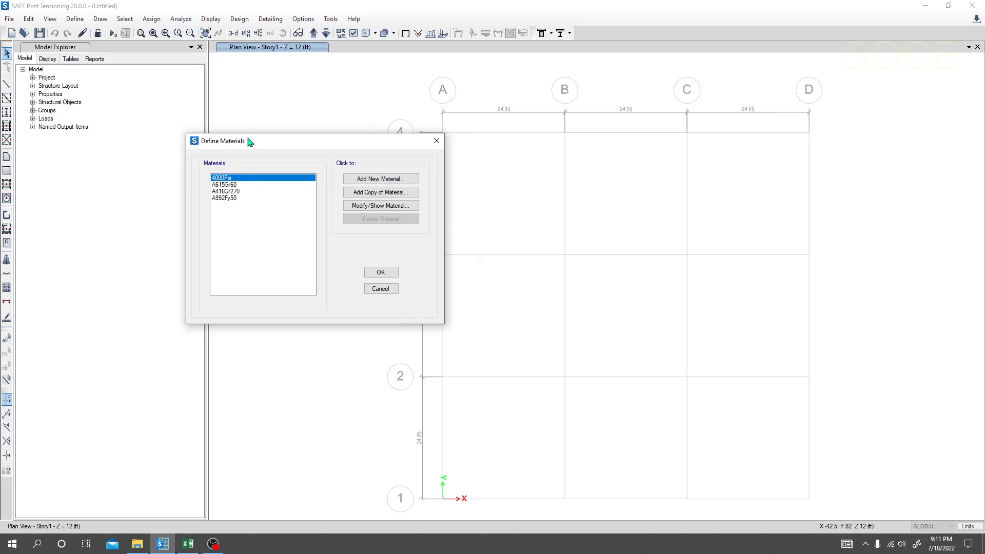
{"action": "left_click", "coordinate": [251, 185]}
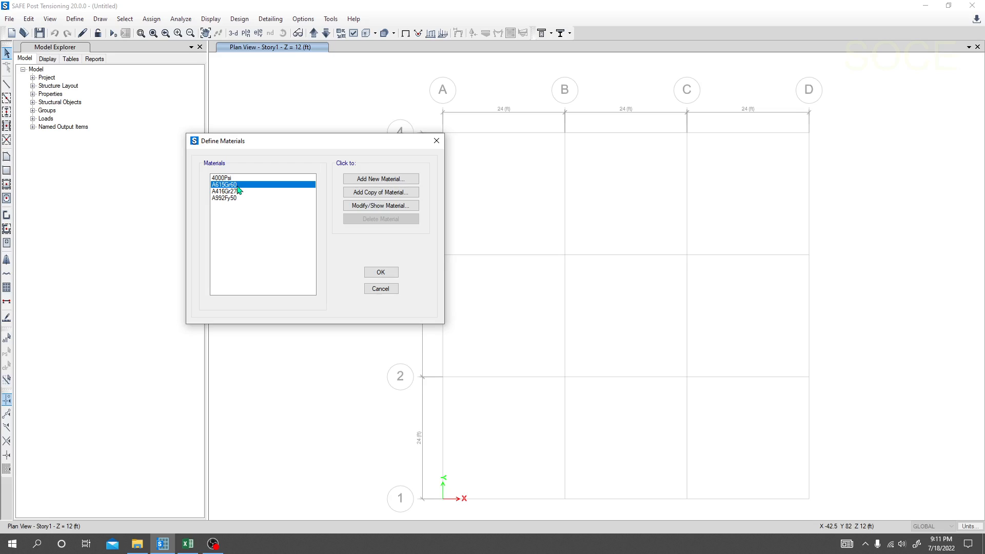
{"action": "left_click", "coordinate": [234, 179]}
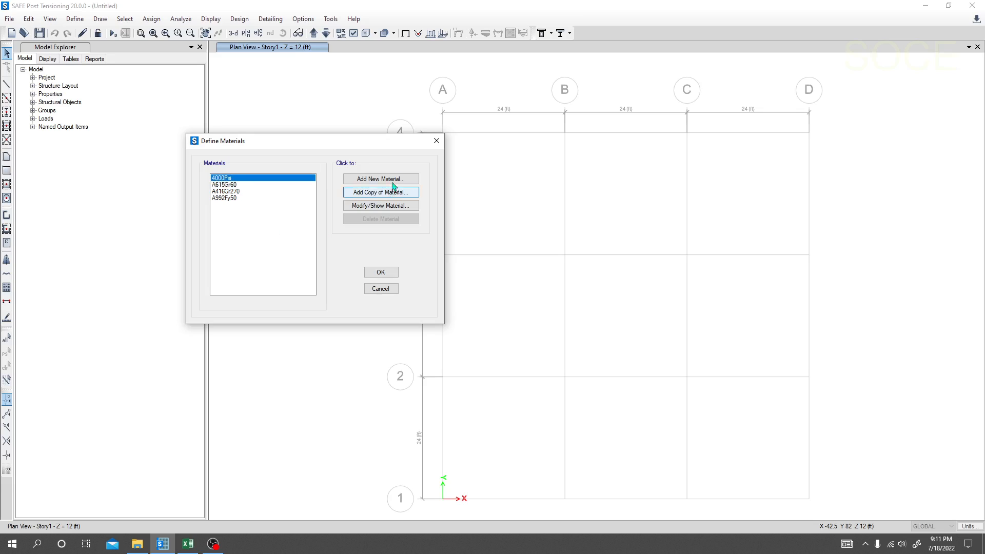
{"action": "left_click", "coordinate": [376, 180]}
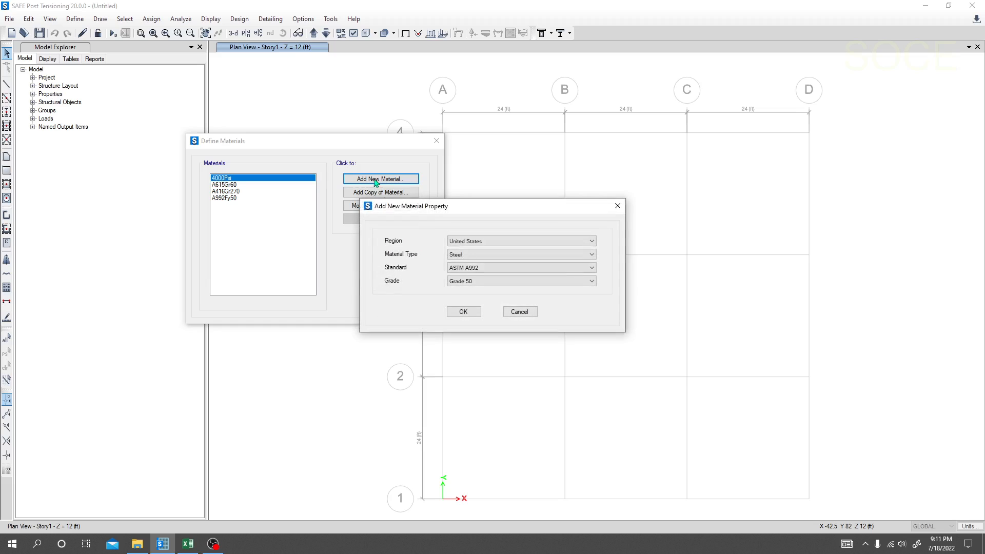
{"action": "left_click", "coordinate": [521, 310]}
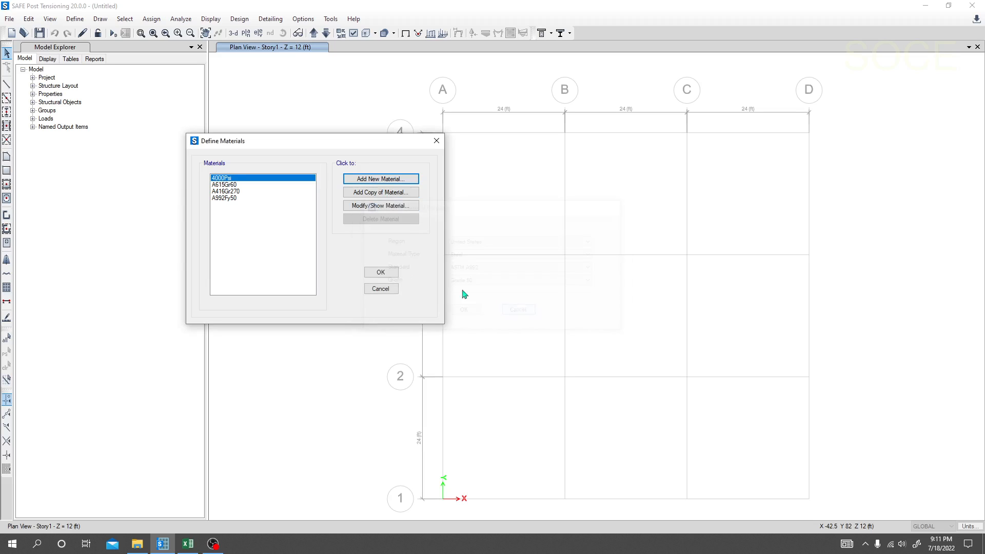
Review the 4000Psi concrete and A615Gr60 rebar entries in the materials list and accept the material definitions.
{"action": "left_click", "coordinate": [232, 187]}
{"action": "left_click", "coordinate": [232, 179]}
{"action": "left_click", "coordinate": [238, 185]}
{"action": "left_click", "coordinate": [239, 180]}
{"action": "left_click", "coordinate": [240, 184]}
{"action": "left_click", "coordinate": [239, 180]}
{"action": "left_click", "coordinate": [241, 184]}
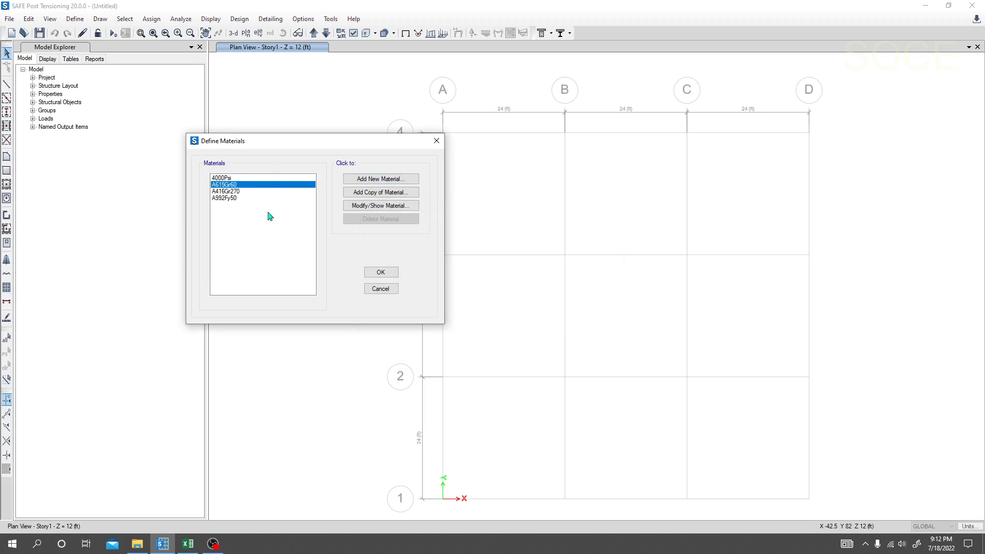
{"action": "left_click_drag", "start_coordinate": [282, 137], "coordinate": [322, 142]}
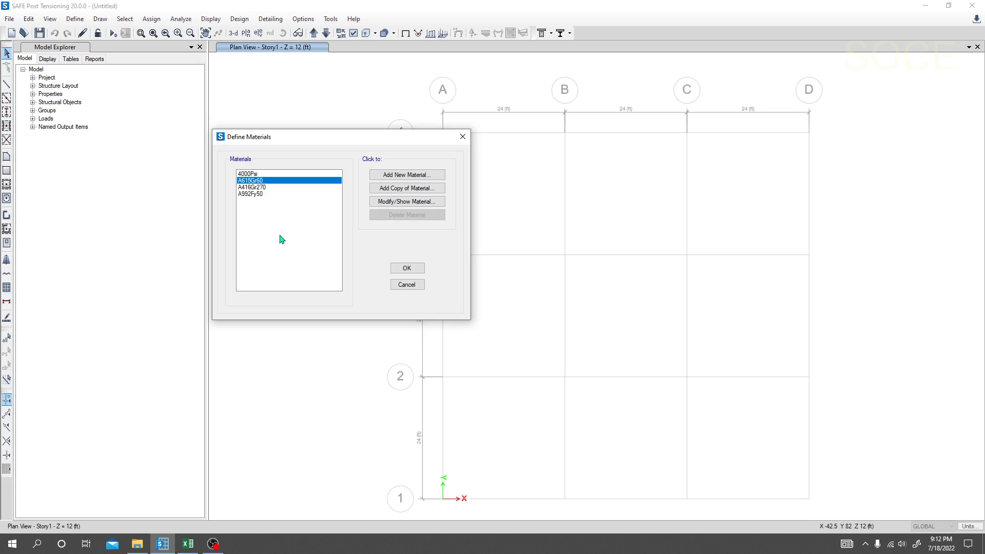
{"action": "left_click", "coordinate": [407, 268]}
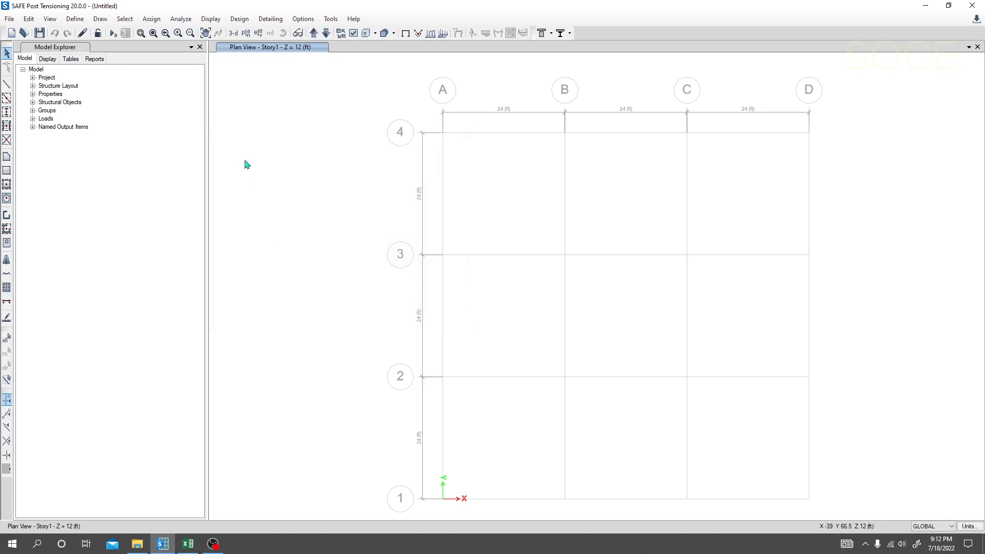
Delete the Plank1 property from the slab section definitions.
{"action": "left_click", "coordinate": [75, 19]}
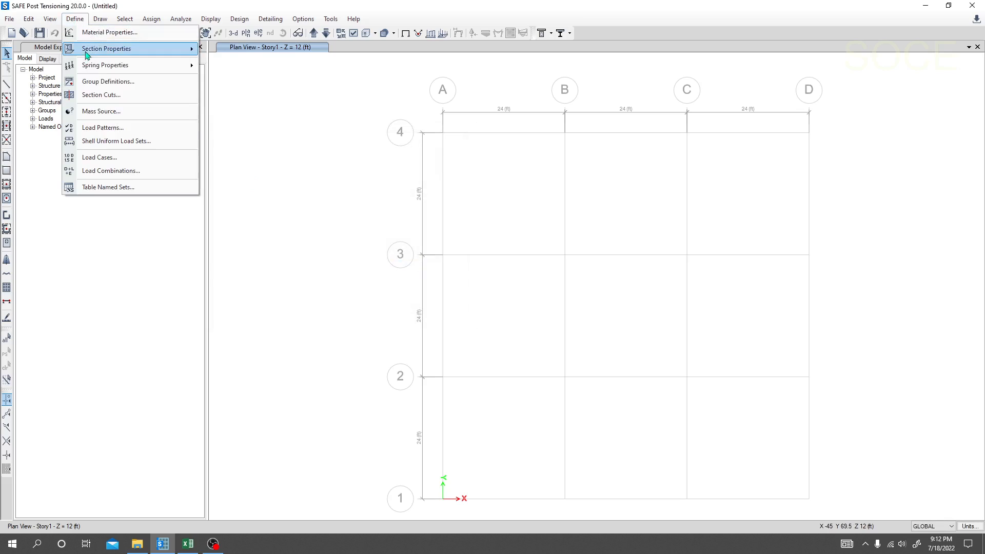
{"action": "mouse_move", "coordinate": [86, 55]}
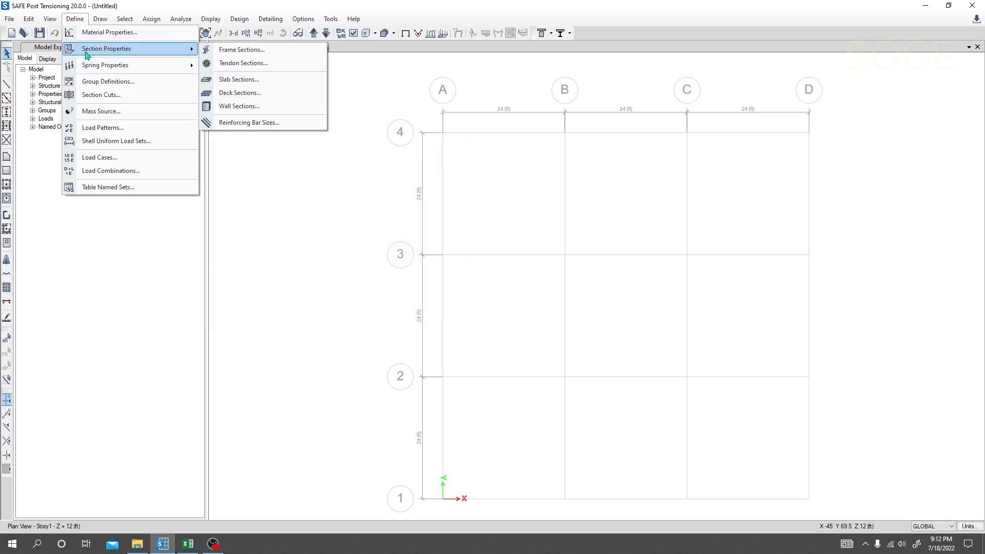
{"action": "left_click", "coordinate": [248, 80]}
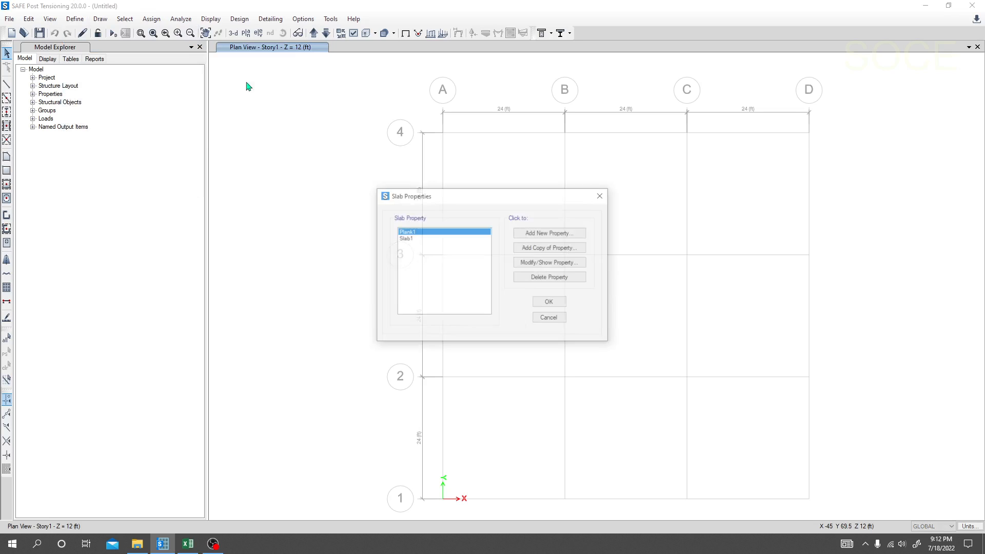
{"action": "left_click_drag", "start_coordinate": [477, 199], "coordinate": [269, 150]}
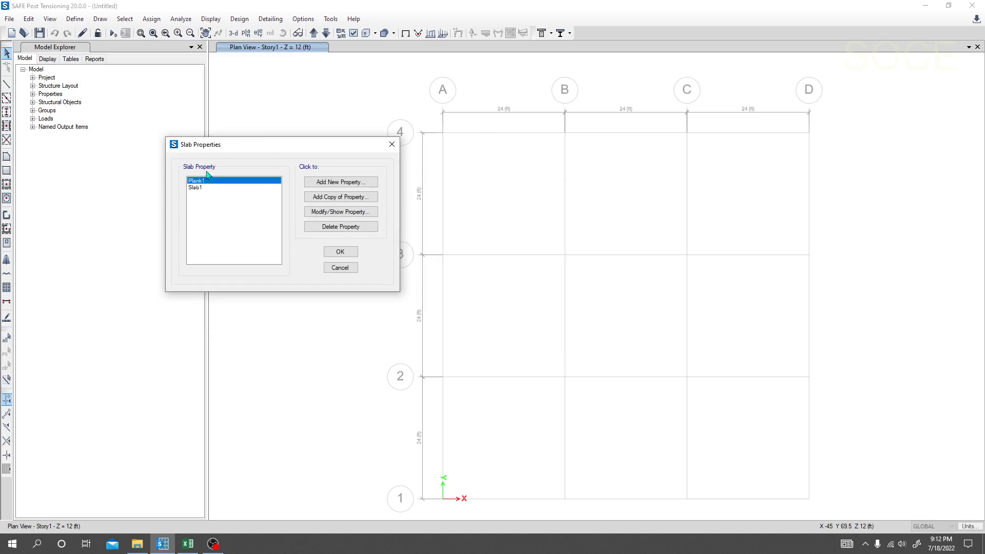
{"action": "left_click", "coordinate": [341, 226]}
{"action": "left_click", "coordinate": [504, 309]}
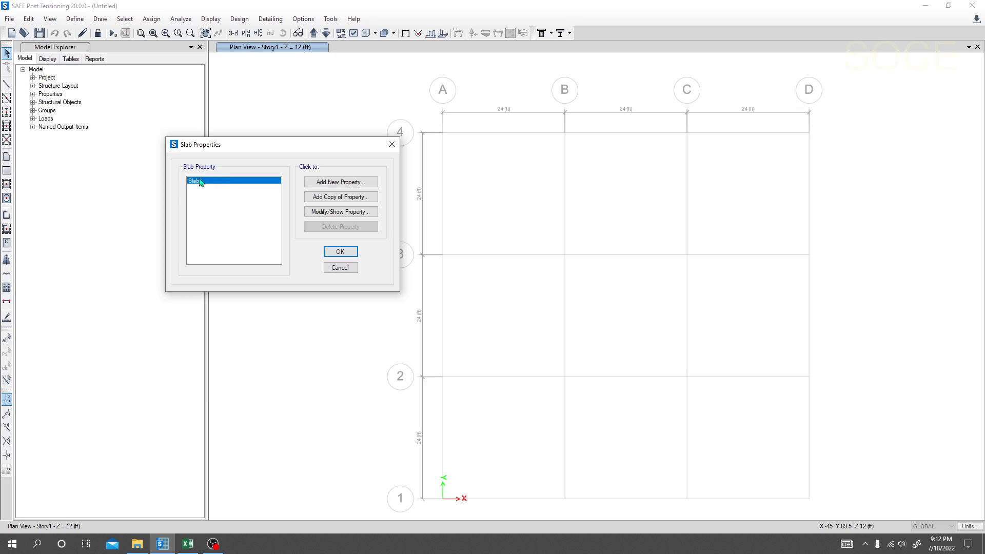
Add a new slab property named Mat 20 with 4000Psi as the slab material.
{"action": "left_click_drag", "start_coordinate": [295, 146], "coordinate": [304, 144]}
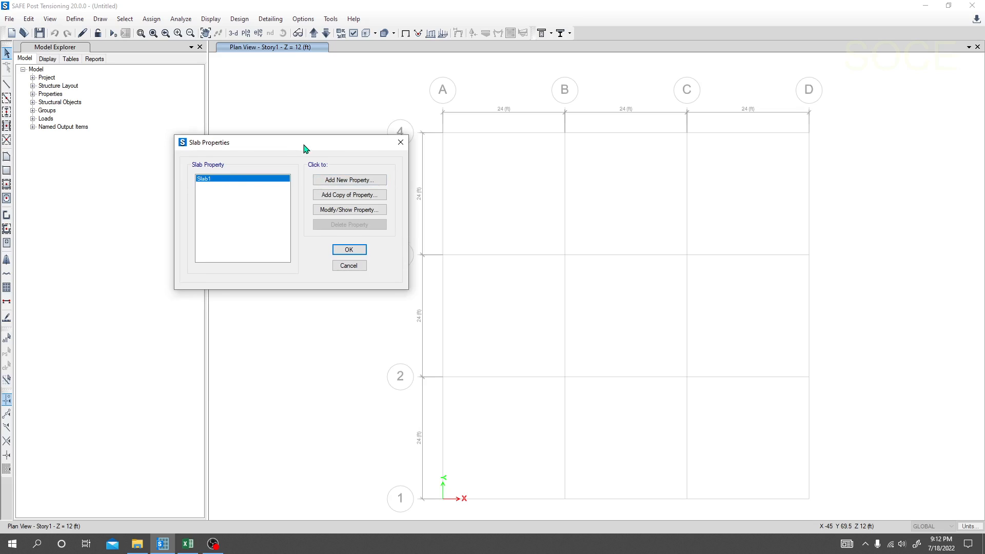
{"action": "left_click", "coordinate": [351, 181]}
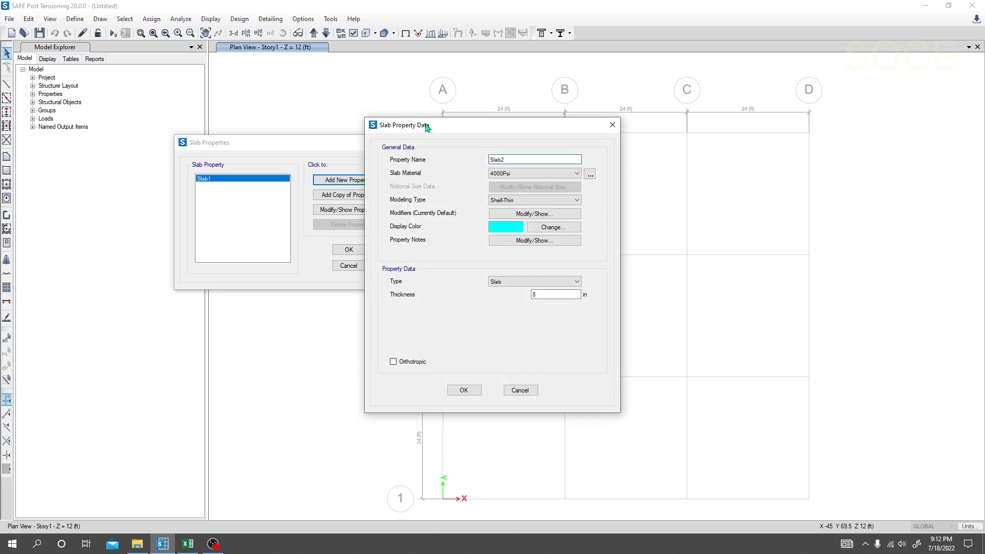
{"action": "left_click_drag", "start_coordinate": [429, 125], "coordinate": [397, 124]}
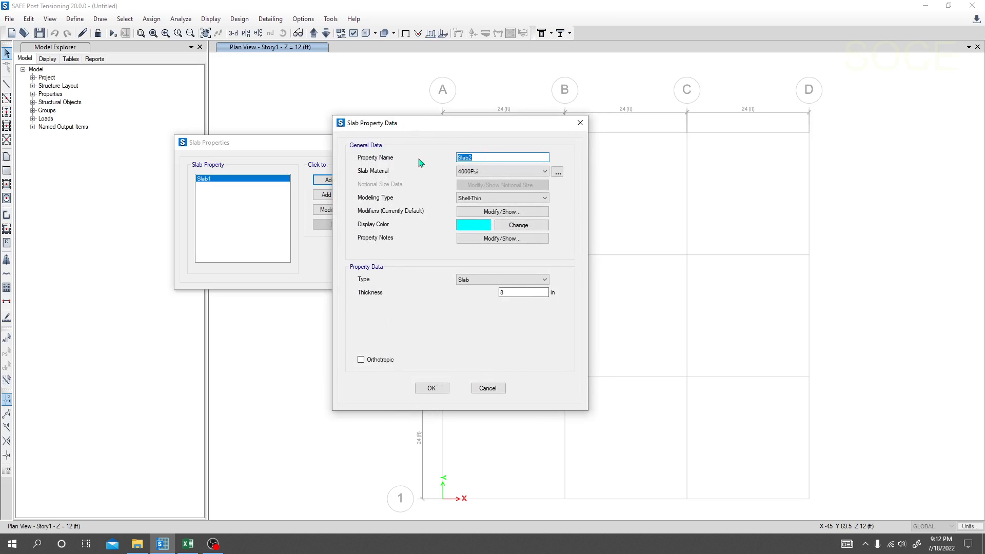
{"action": "type", "text": "ma"}
{"action": "left_click", "coordinate": [456, 171]}
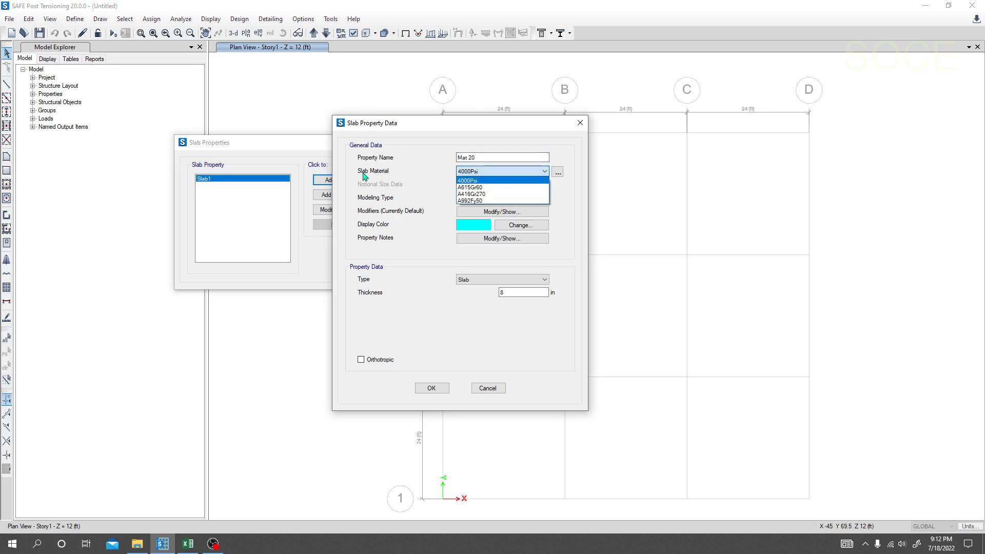
{"action": "left_click", "coordinate": [463, 181]}
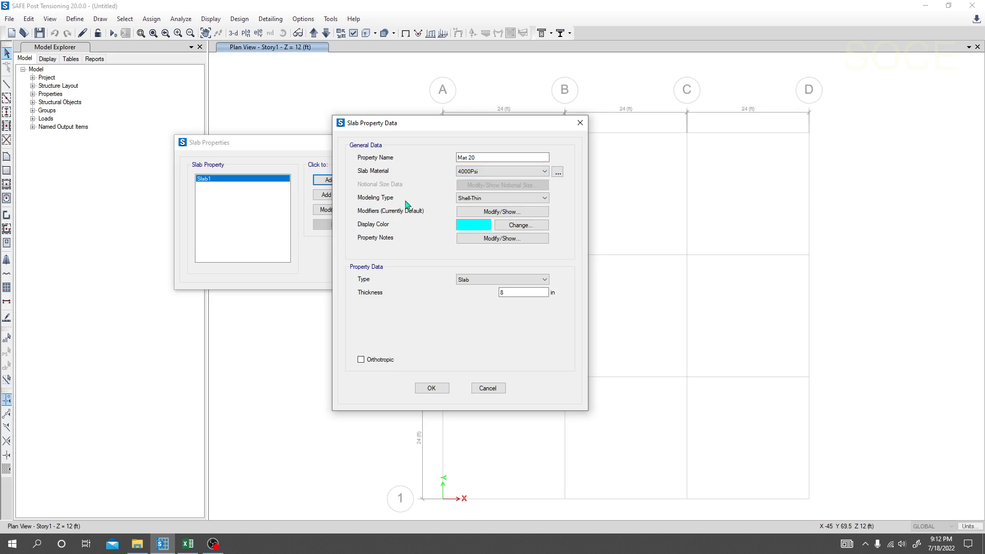
Set the modeling type of the Mat 20 property to Shell-Thin and view its stiffness modifiers without changing them.
{"action": "left_click", "coordinate": [494, 198]}
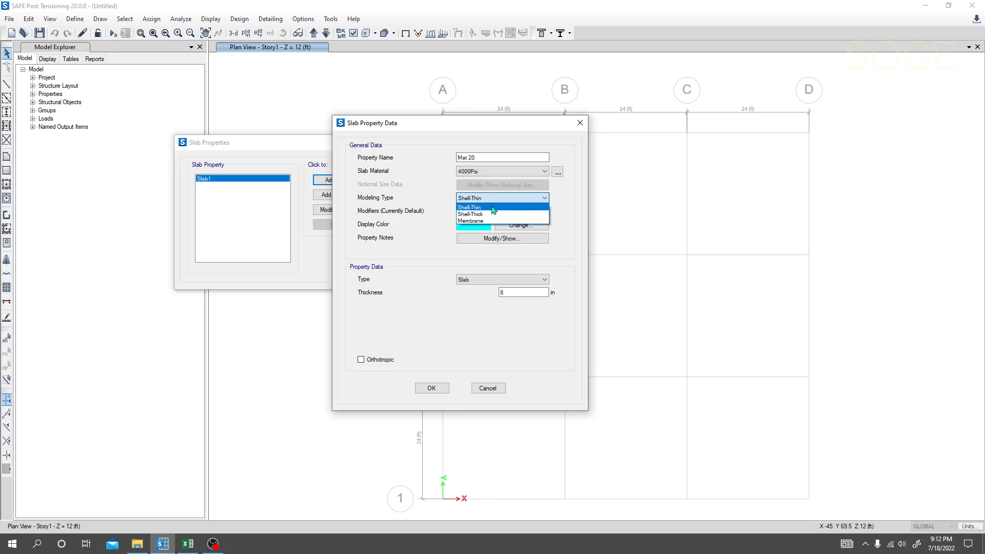
{"action": "left_click", "coordinate": [494, 208]}
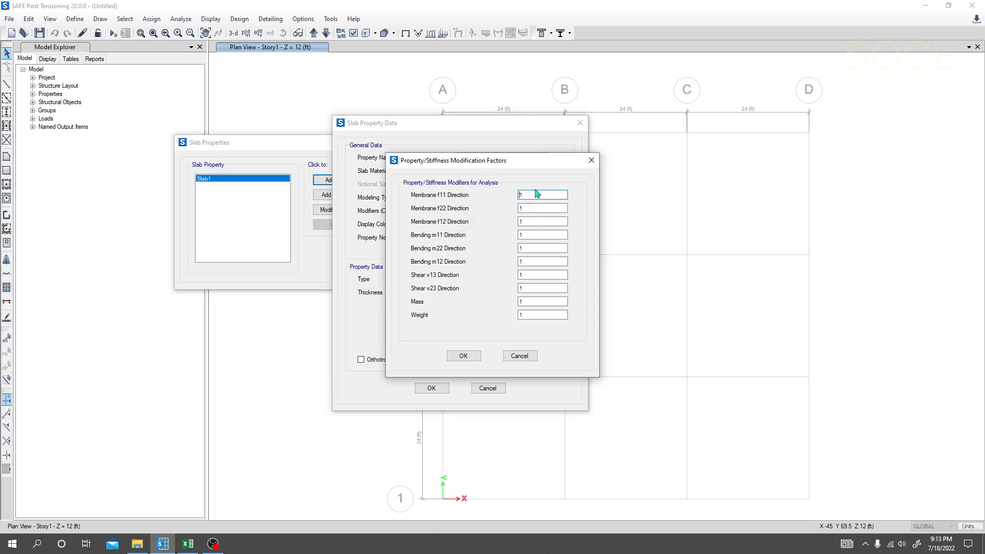
{"action": "left_click", "coordinate": [520, 355]}
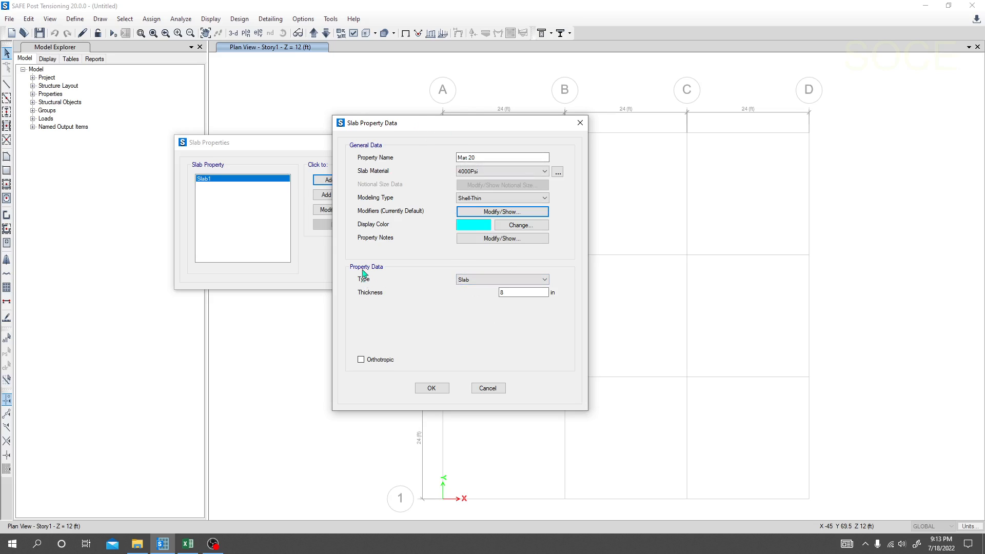
Set the Mat 20 property's type to Mat with a thickness of 20 in and accept the property data.
{"action": "left_click", "coordinate": [476, 284]}
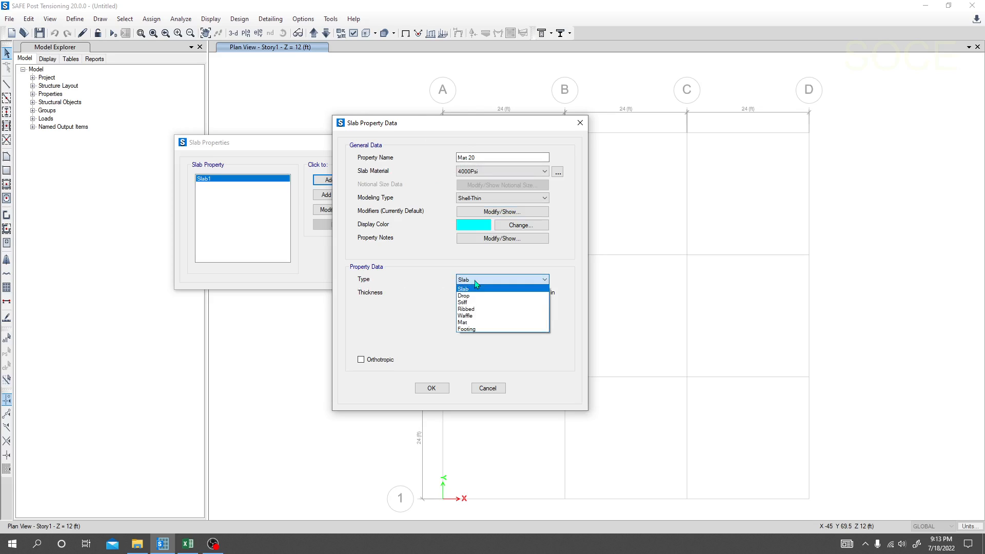
{"action": "left_click", "coordinate": [477, 325]}
{"action": "double_click", "coordinate": [510, 291]}
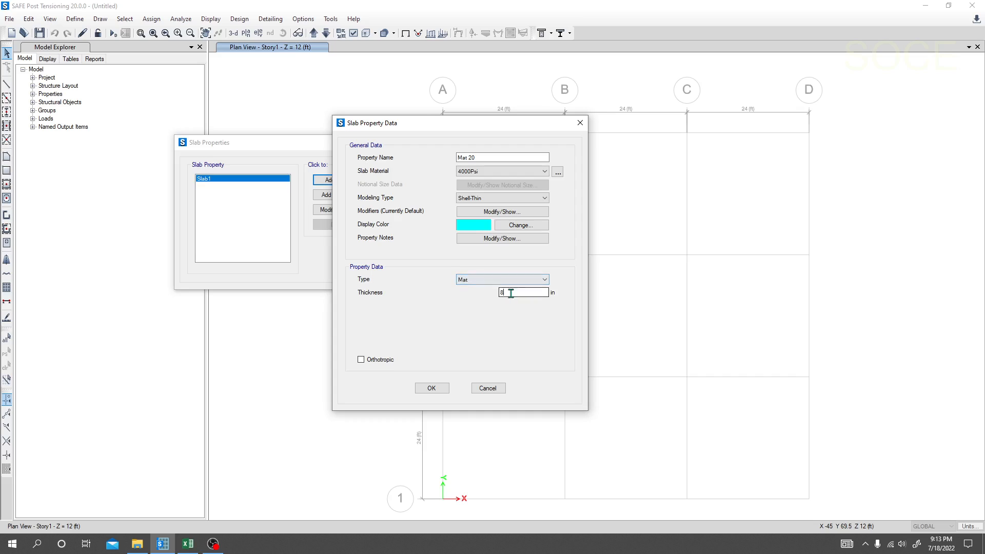
{"action": "type", "text": "20"}
{"action": "left_click", "coordinate": [432, 388]}
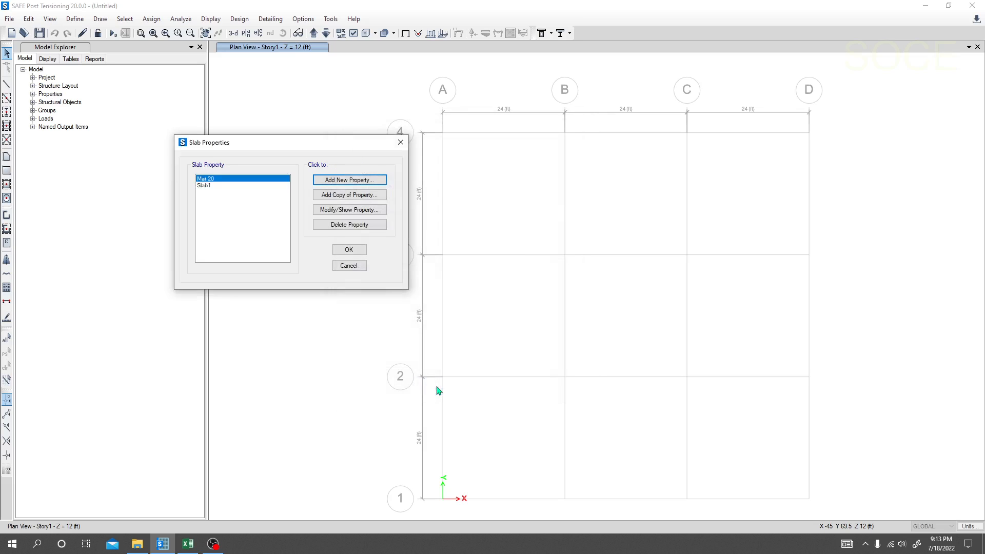
Delete the Slab1 property from the slab definitions and review the Mat 20 property data without changing it.
{"action": "left_click", "coordinate": [208, 185]}
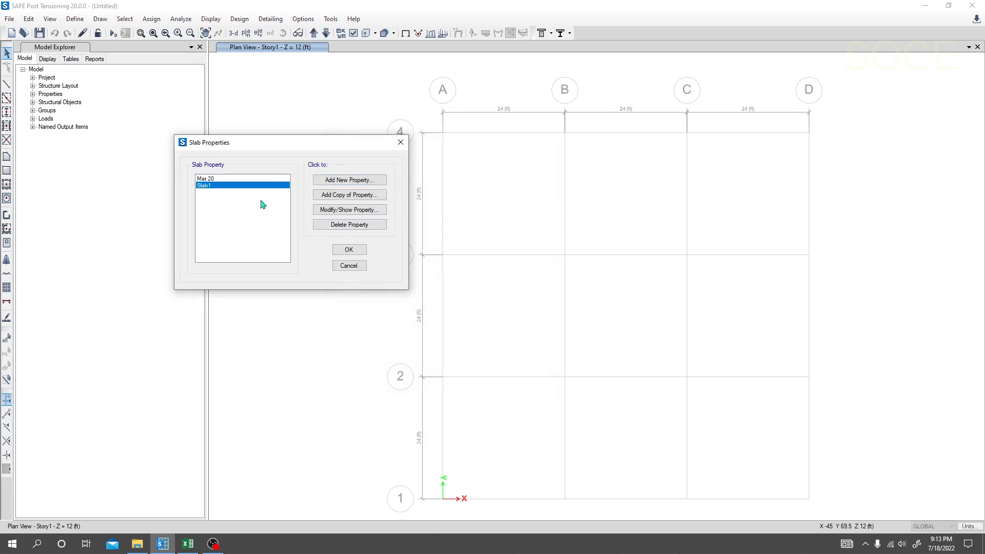
{"action": "left_click", "coordinate": [339, 226]}
{"action": "left_click", "coordinate": [490, 309]}
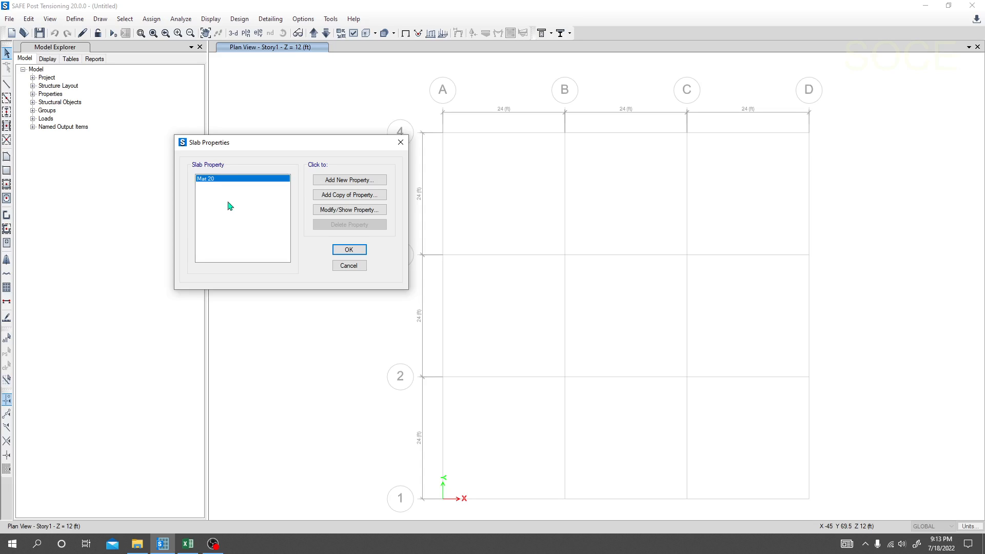
{"action": "double_click", "coordinate": [231, 182]}
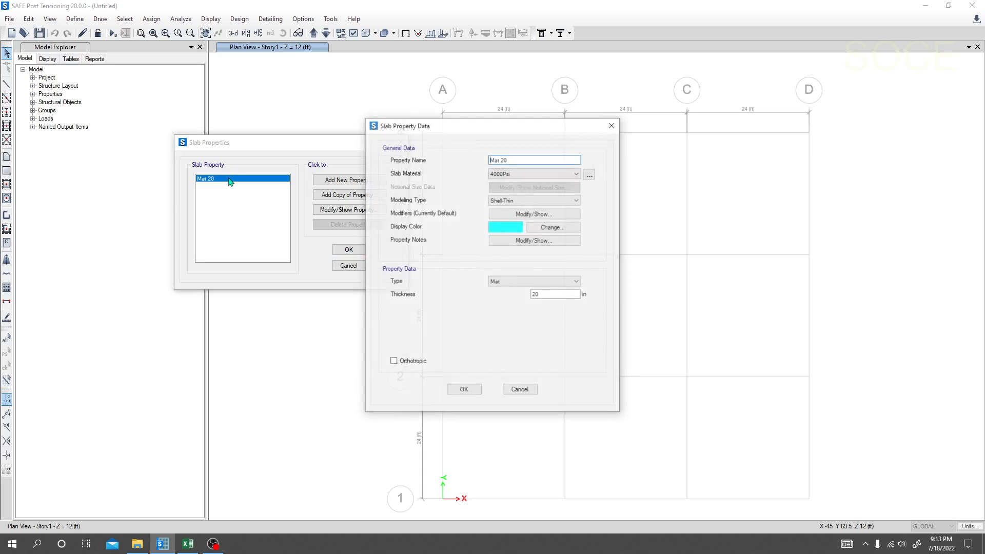
{"action": "left_click", "coordinate": [518, 394]}
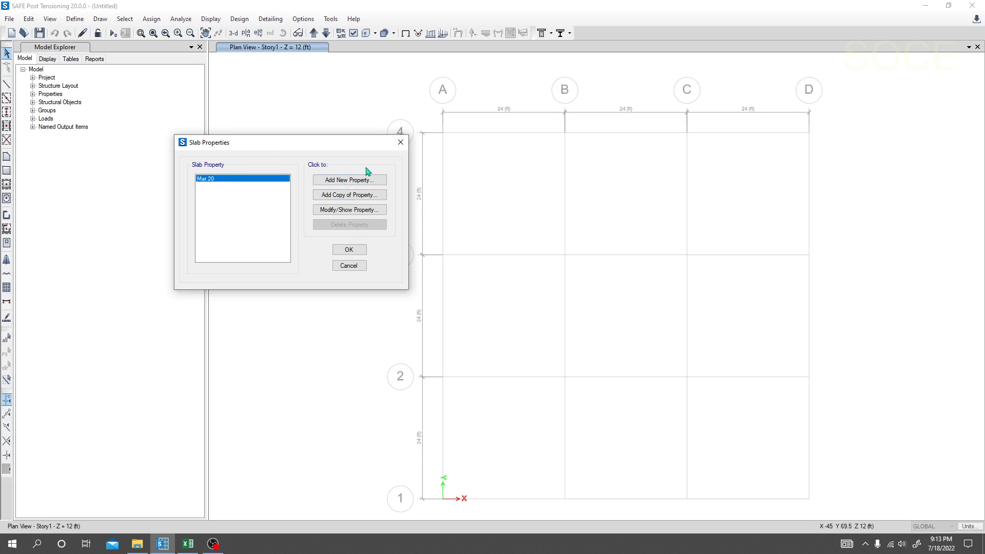
Add a slab property named Col Stiff with type Stiff and thickness 20 in, and accept the slab definitions.
{"action": "left_click", "coordinate": [349, 180]}
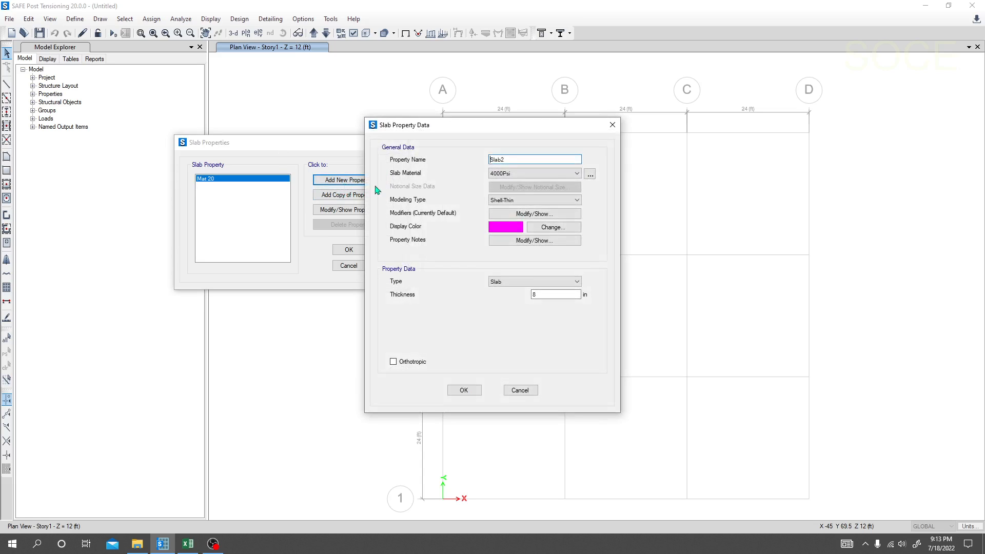
{"action": "left_click_drag", "start_coordinate": [512, 159], "coordinate": [454, 162]}
{"action": "type", "text": "Col Stiff"}
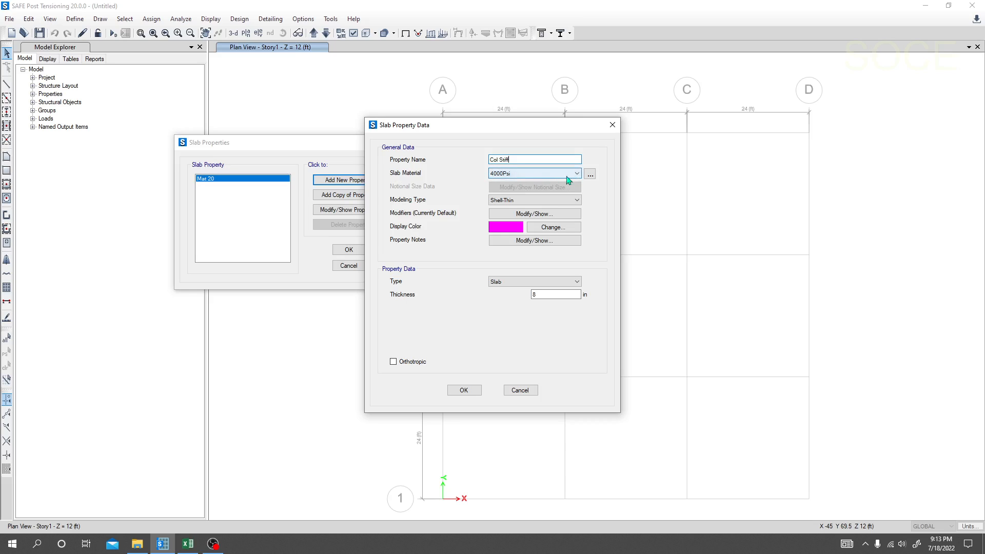
{"action": "left_click", "coordinate": [522, 283]}
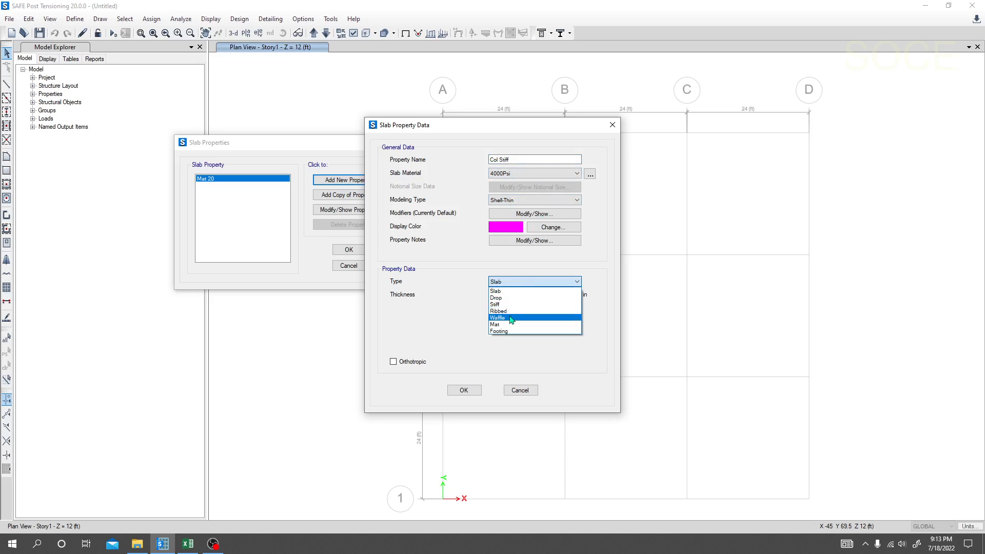
{"action": "left_click", "coordinate": [508, 304]}
{"action": "double_click", "coordinate": [549, 294]}
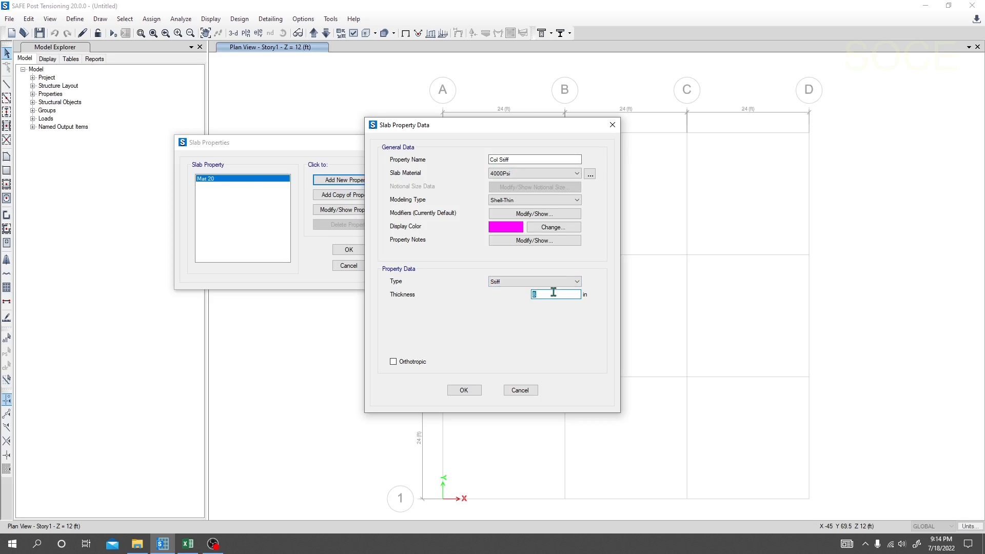
{"action": "type", "text": "20"}
{"action": "left_click", "coordinate": [463, 391]}
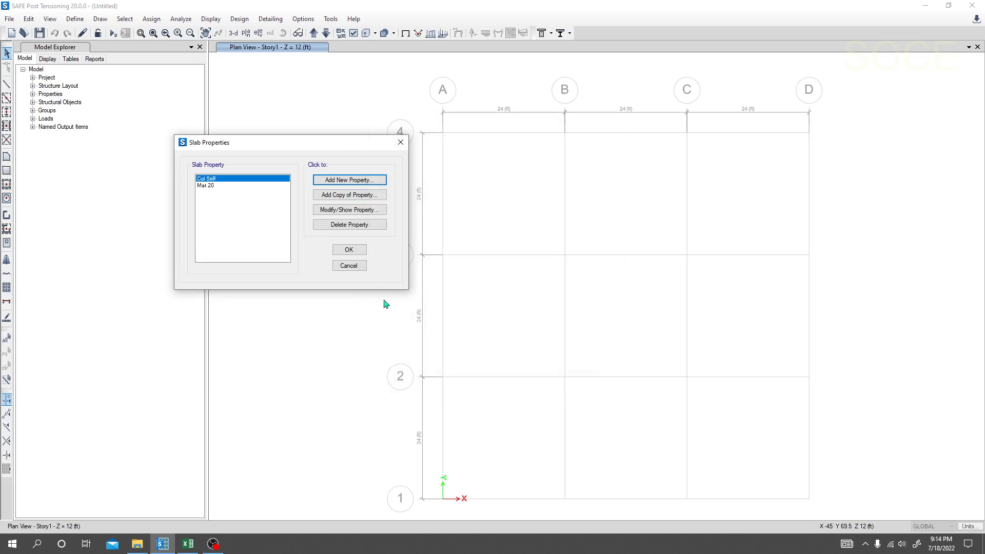
{"action": "left_click", "coordinate": [349, 250]}
{"action": "left_click", "coordinate": [75, 19]}
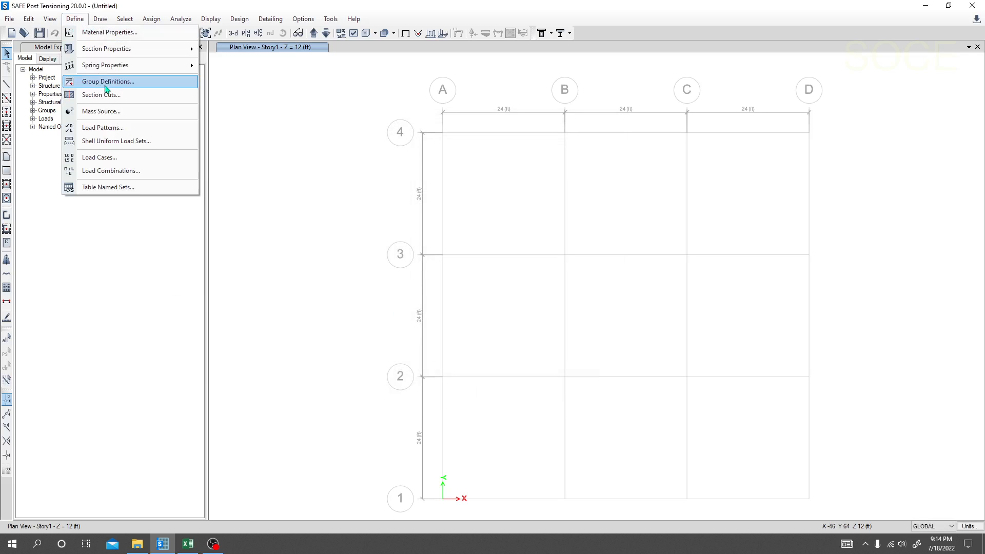
{"action": "mouse_move", "coordinate": [94, 66]}
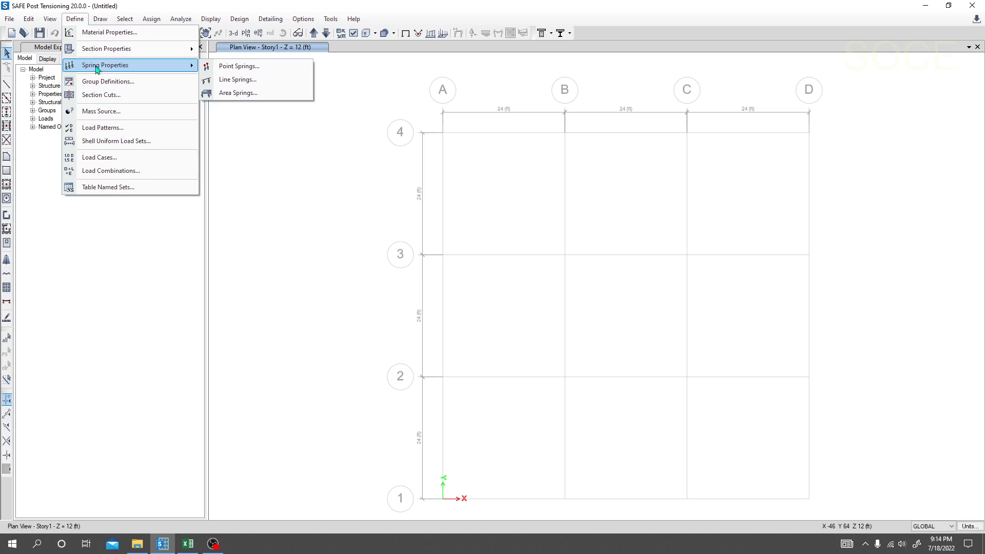
{"action": "left_click", "coordinate": [225, 92]}
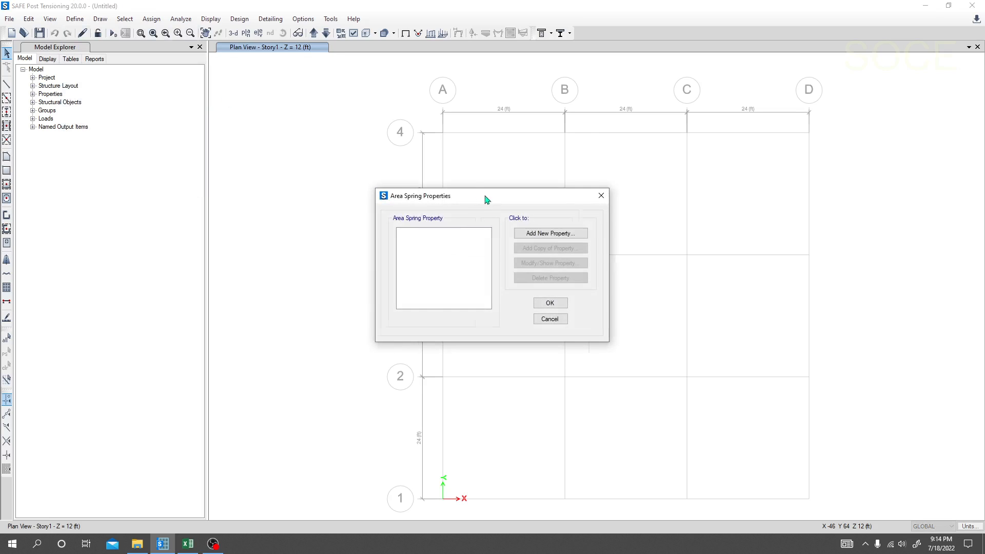
{"action": "left_click_drag", "start_coordinate": [485, 197], "coordinate": [325, 138]}
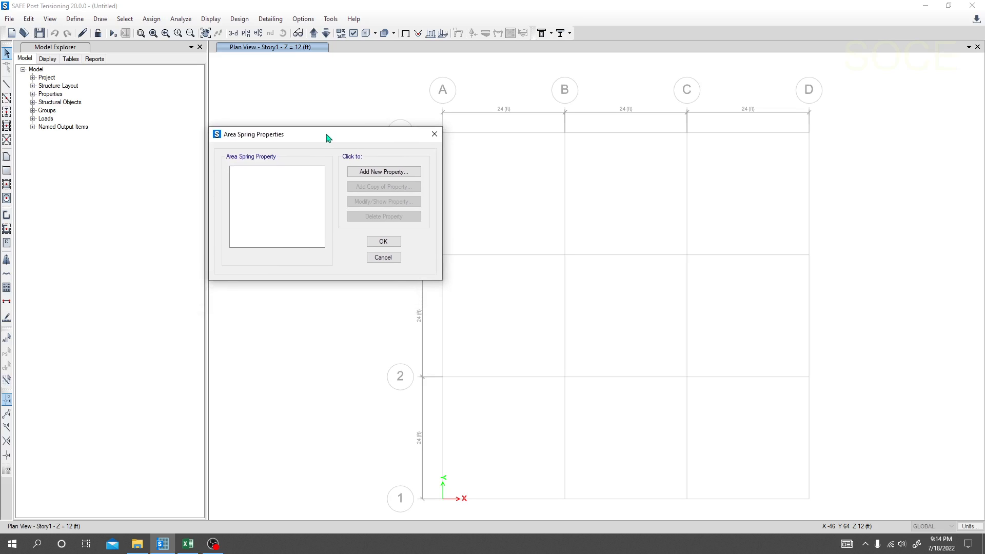
{"action": "left_click", "coordinate": [434, 135]}
Start a new area spring property in the spring definitions and name it BC.
{"action": "left_click", "coordinate": [75, 19]}
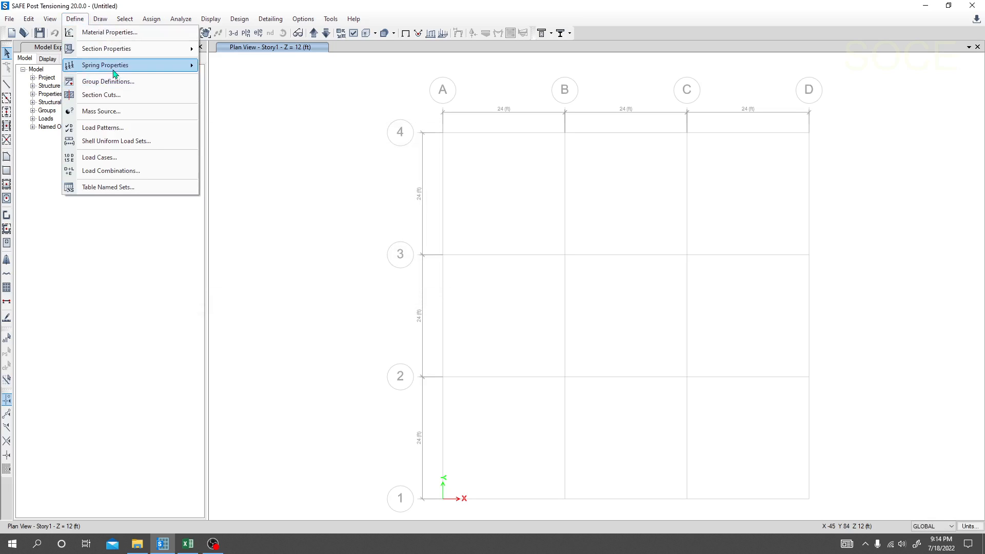
{"action": "mouse_move", "coordinate": [188, 65]}
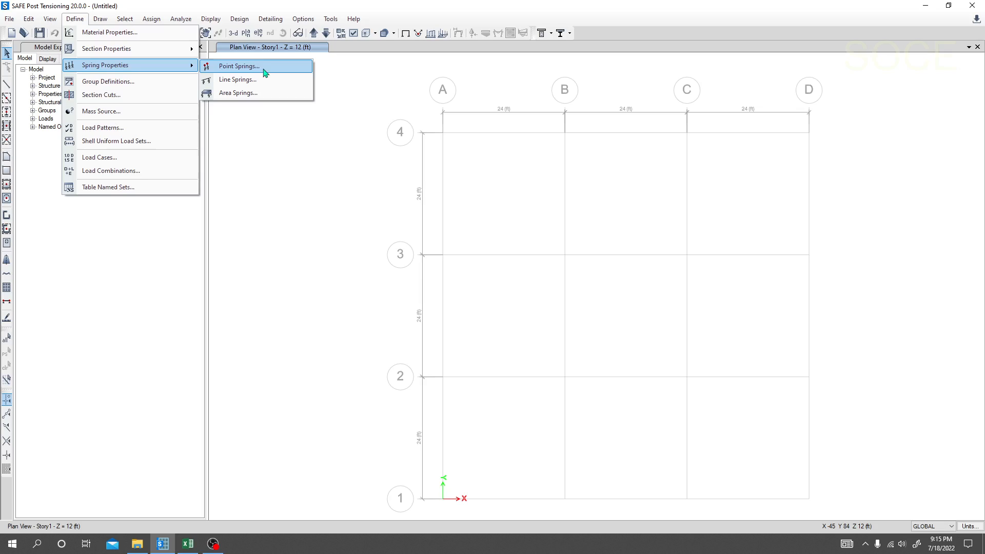
{"action": "left_click", "coordinate": [249, 95]}
{"action": "left_click_drag", "start_coordinate": [448, 199], "coordinate": [245, 139]}
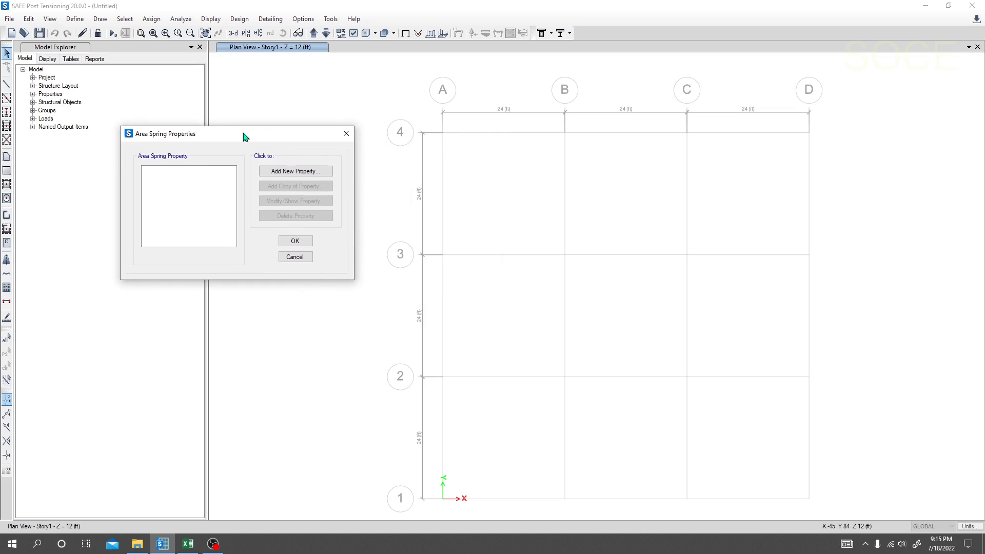
{"action": "left_click", "coordinate": [290, 180]}
{"action": "left_click_drag", "start_coordinate": [425, 138], "coordinate": [308, 118]}
{"action": "double_click", "coordinate": [393, 147]}
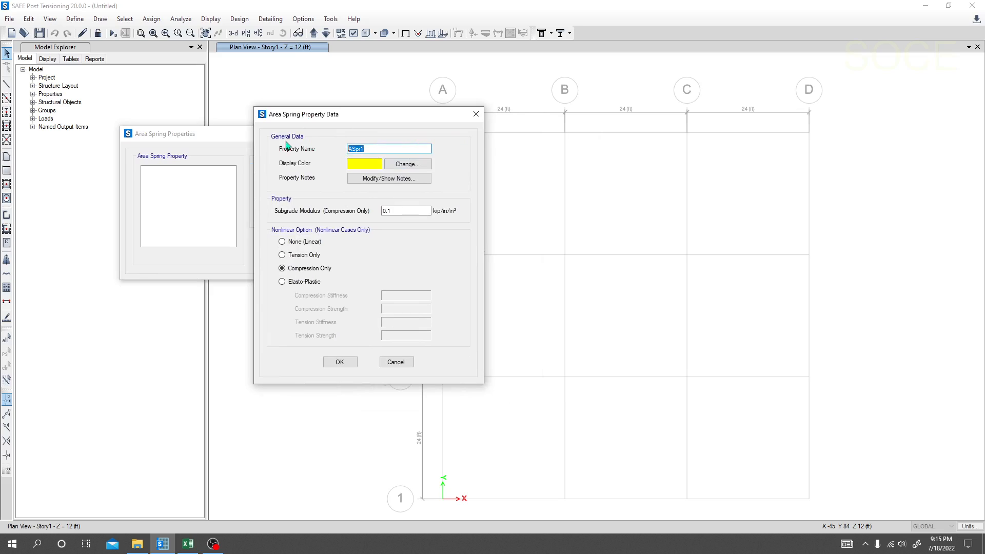
{"action": "type", "text": "BC"}
{"action": "left_click_drag", "start_coordinate": [379, 149], "coordinate": [315, 149]}
{"action": "left_click", "coordinate": [366, 146]}
Switch to the soil subgrade modulus workbook in Excel and examine the bearing pressure, factor of safety and allowable settlement inputs.
{"action": "left_click", "coordinate": [187, 544]}
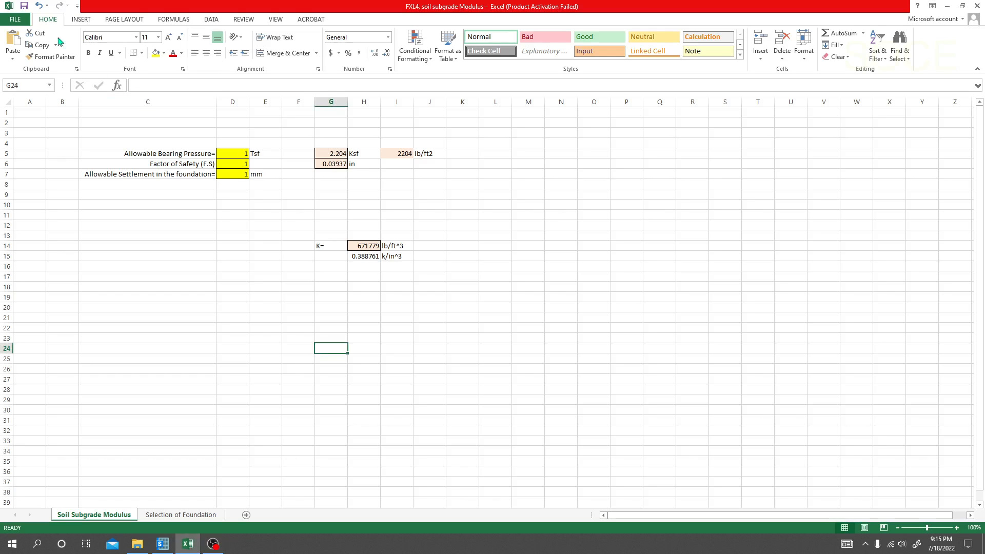
{"action": "left_click", "coordinate": [258, 244]}
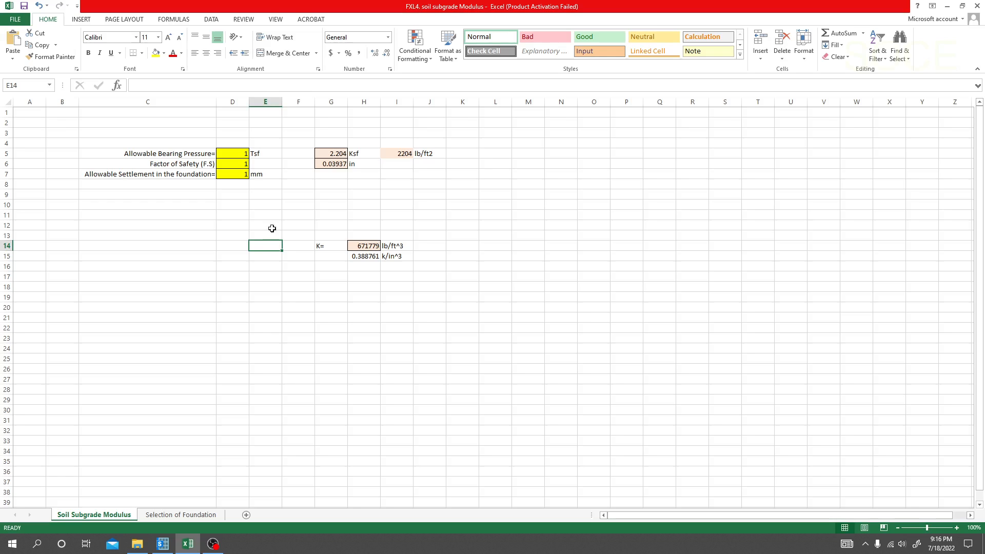
{"action": "left_click", "coordinate": [266, 205]}
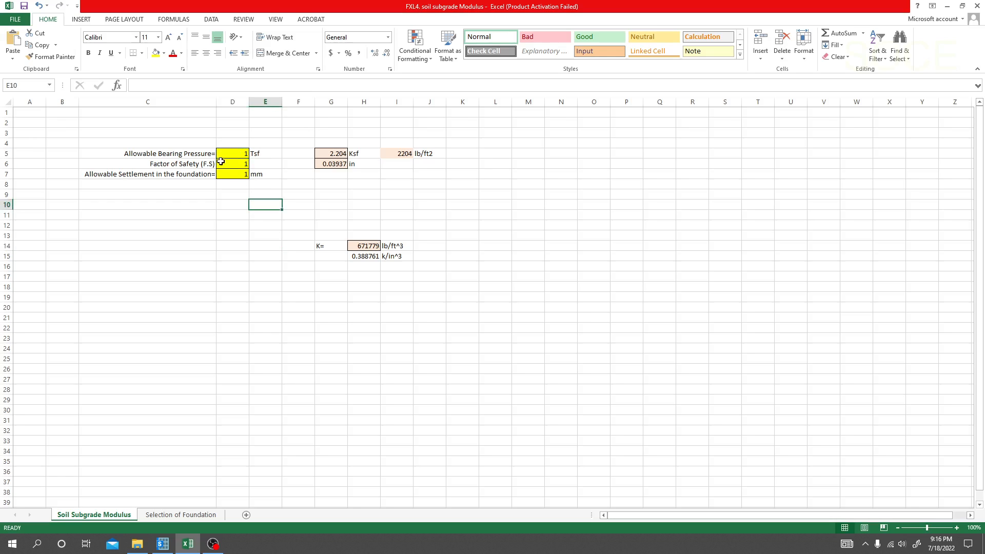
{"action": "left_click", "coordinate": [231, 204]}
{"action": "left_click", "coordinate": [233, 152]}
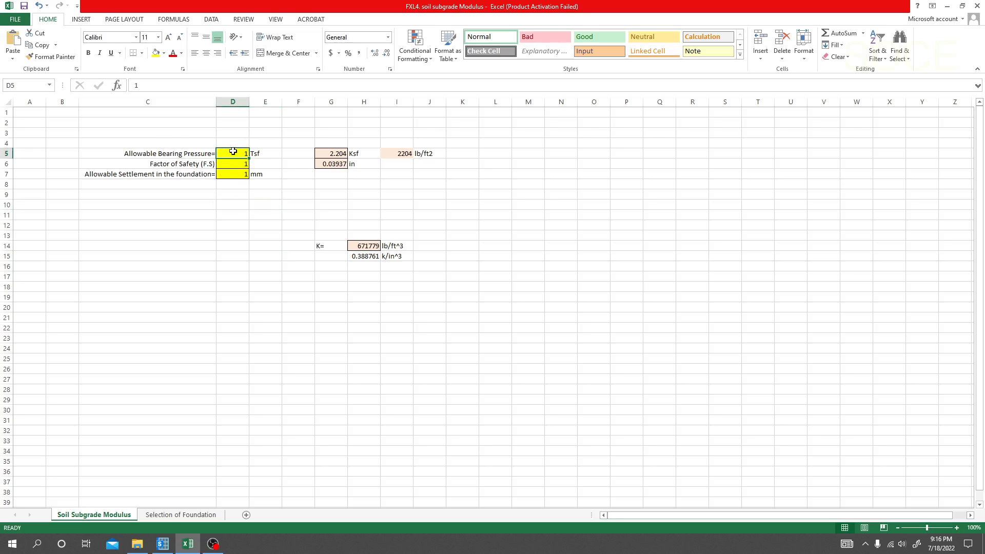
{"action": "left_click", "coordinate": [238, 162]}
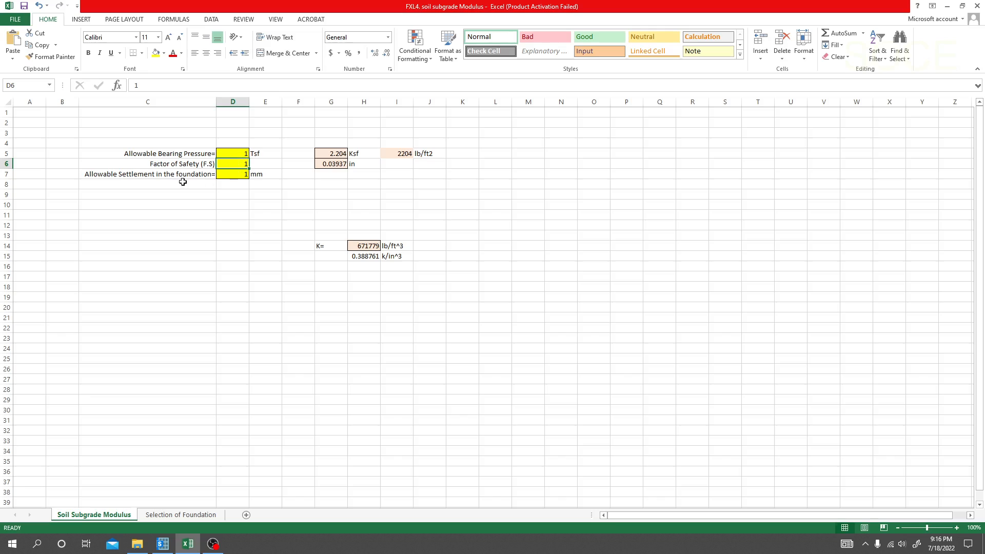
{"action": "left_click", "coordinate": [227, 174]}
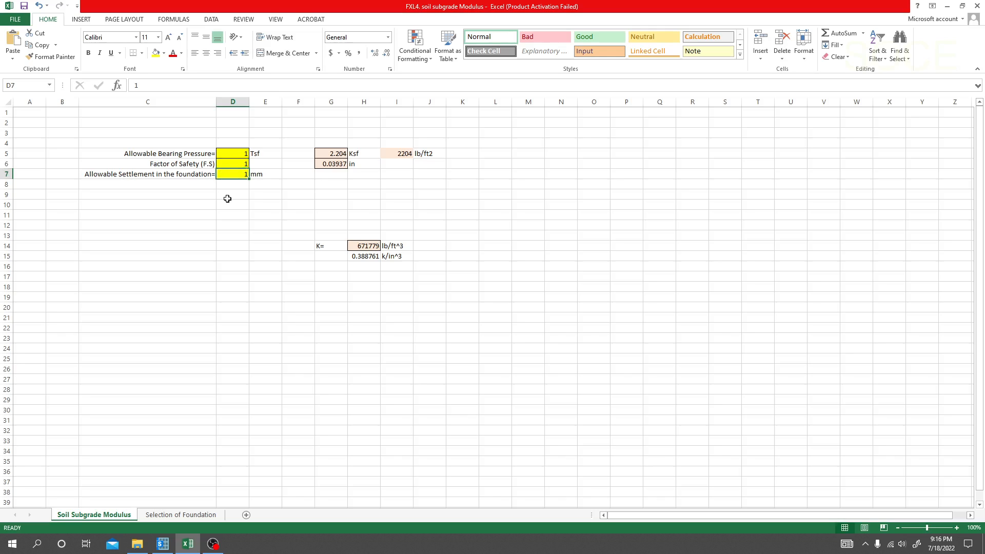
{"action": "left_click", "coordinate": [226, 196]}
Set the allowable bearing pressure to 2 Tsf and the factor of safety to 3.
{"action": "left_click", "coordinate": [240, 154]}
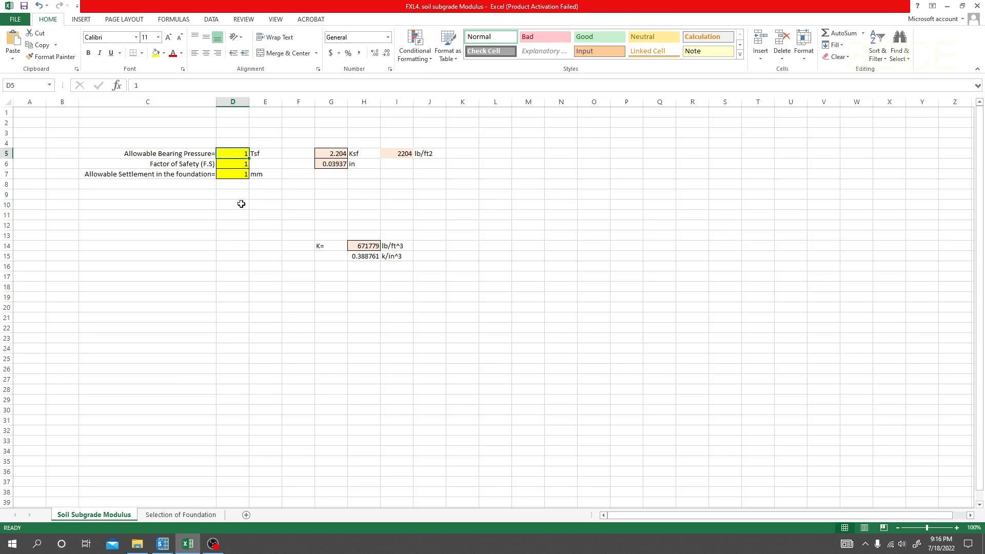
{"action": "type", "text": "2"}
{"action": "left_click", "coordinate": [237, 162]}
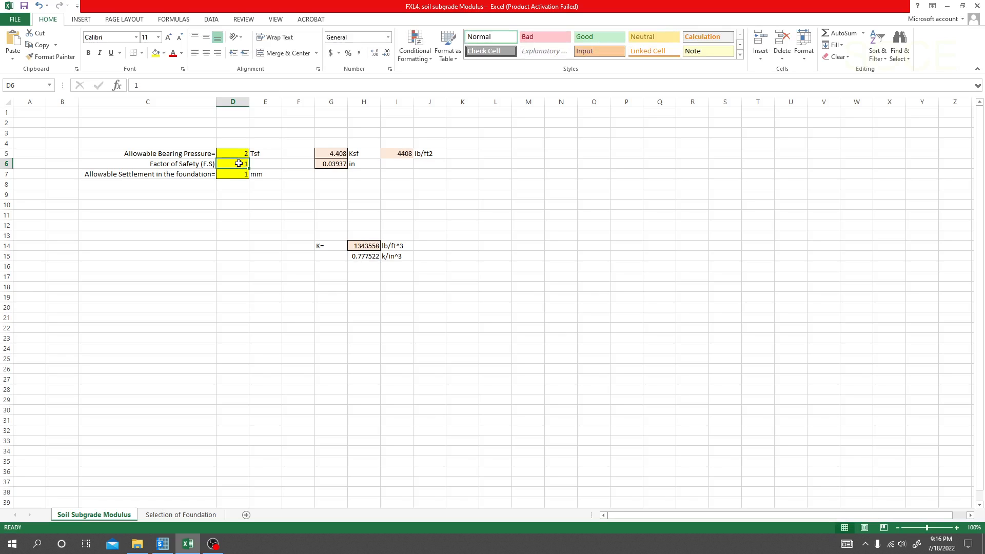
{"action": "left_click", "coordinate": [252, 205]}
{"action": "left_click", "coordinate": [235, 164]}
{"action": "type", "text": "3"}
{"action": "key", "text": "Return"}
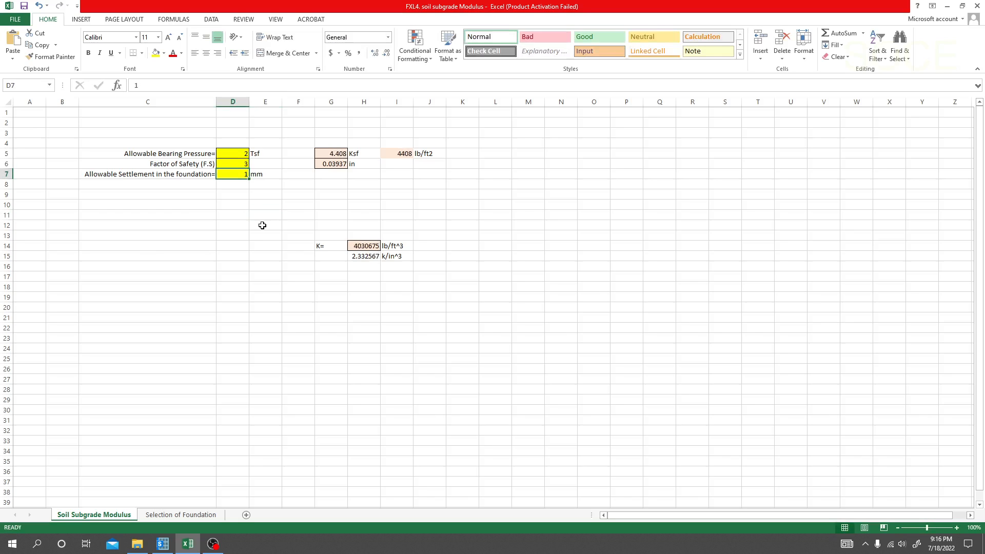
Set the allowable foundation settlement to 50 mm and select the resulting K value in k/in^3 in cell H15.
{"action": "left_click", "coordinate": [226, 207]}
{"action": "left_click", "coordinate": [228, 175]}
{"action": "left_click", "coordinate": [237, 200]}
{"action": "left_click", "coordinate": [230, 186]}
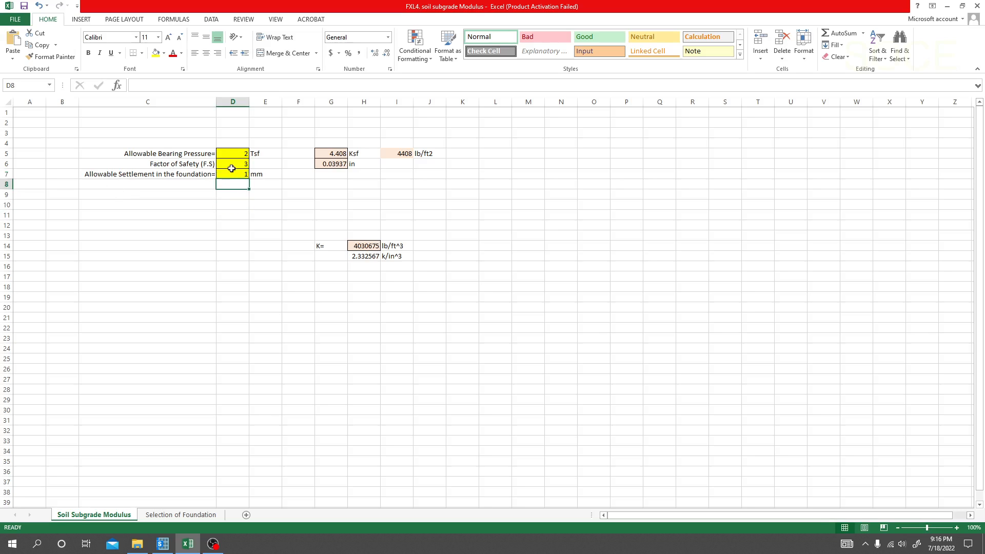
{"action": "left_click", "coordinate": [231, 167]}
{"action": "left_click", "coordinate": [235, 193]}
{"action": "left_click", "coordinate": [231, 176]}
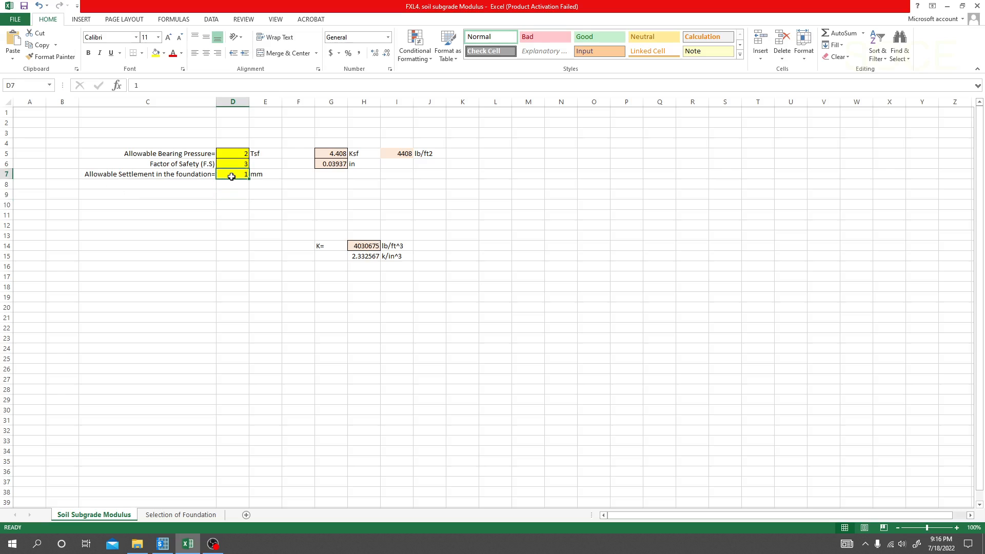
{"action": "type", "text": "50"}
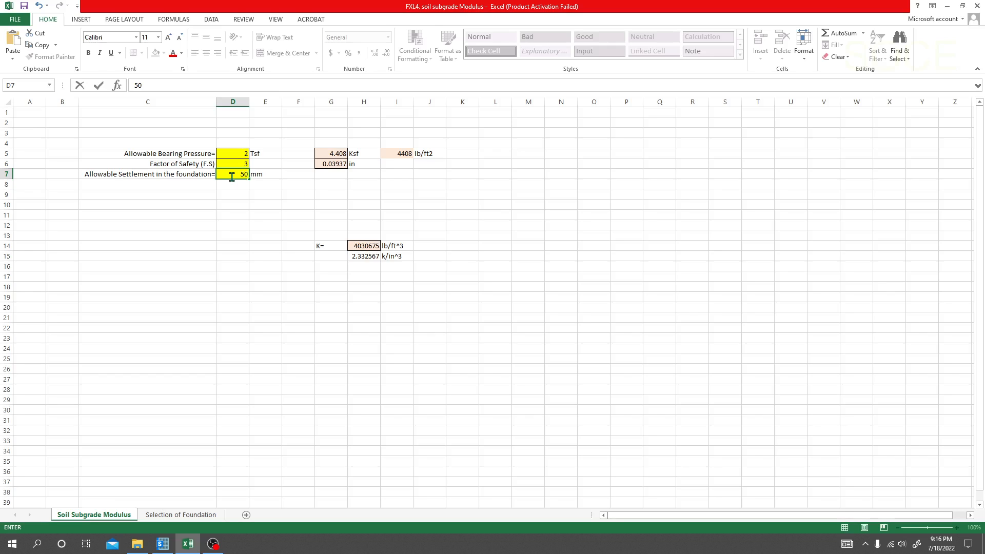
{"action": "left_click", "coordinate": [243, 212]}
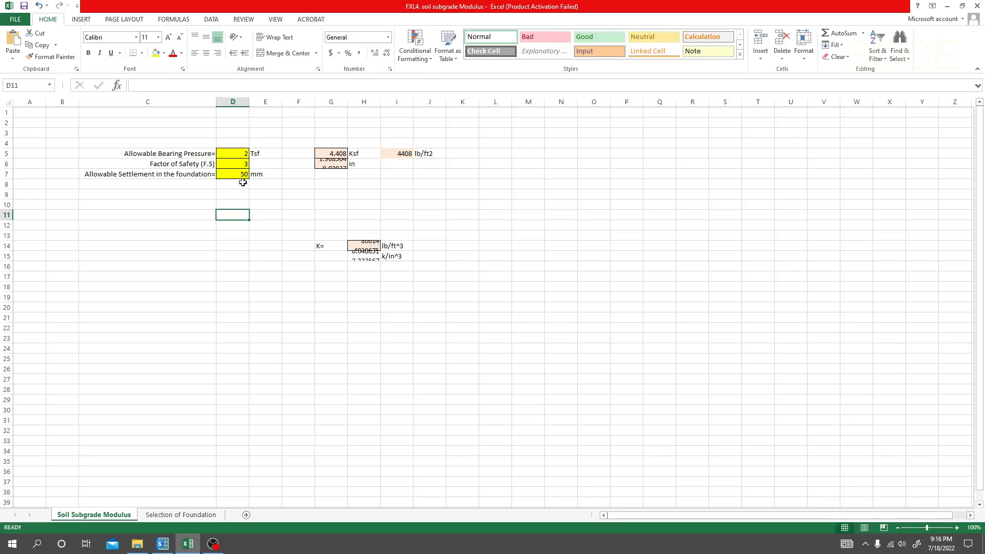
{"action": "left_click", "coordinate": [231, 173]}
{"action": "left_click", "coordinate": [239, 204]}
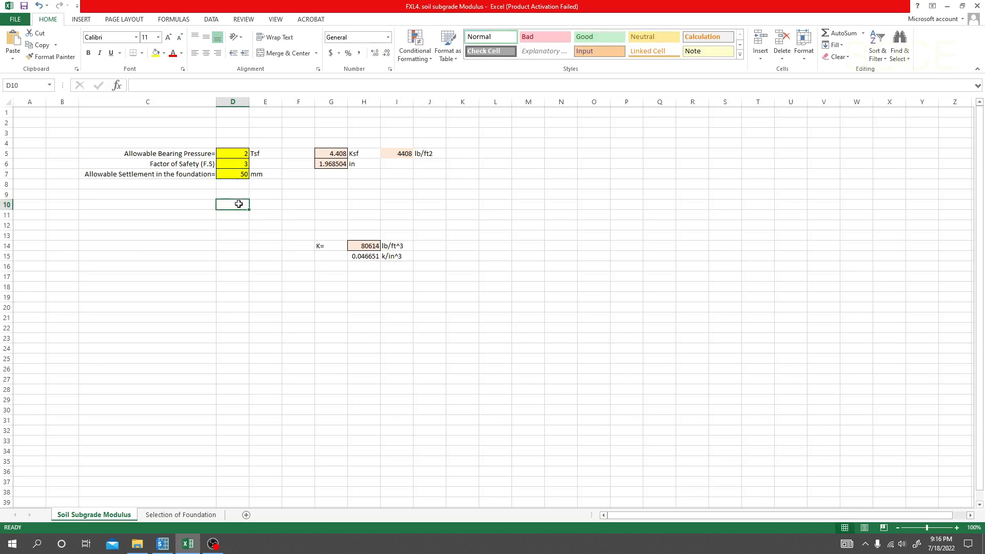
{"action": "left_click", "coordinate": [363, 257]}
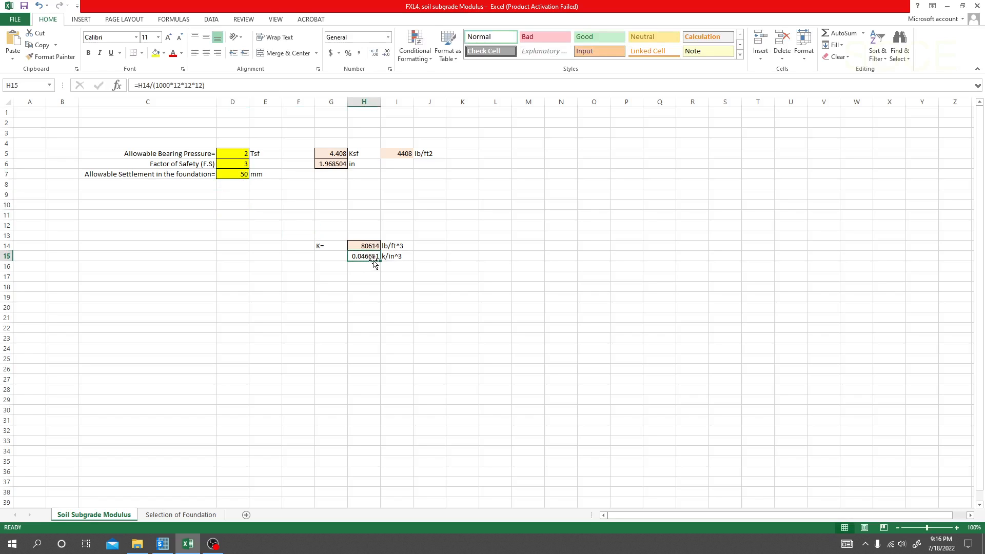
Switch to SAFE to check the unit of the area spring's subgrade modulus, and return to the Excel workbook.
{"action": "left_click", "coordinate": [384, 285]}
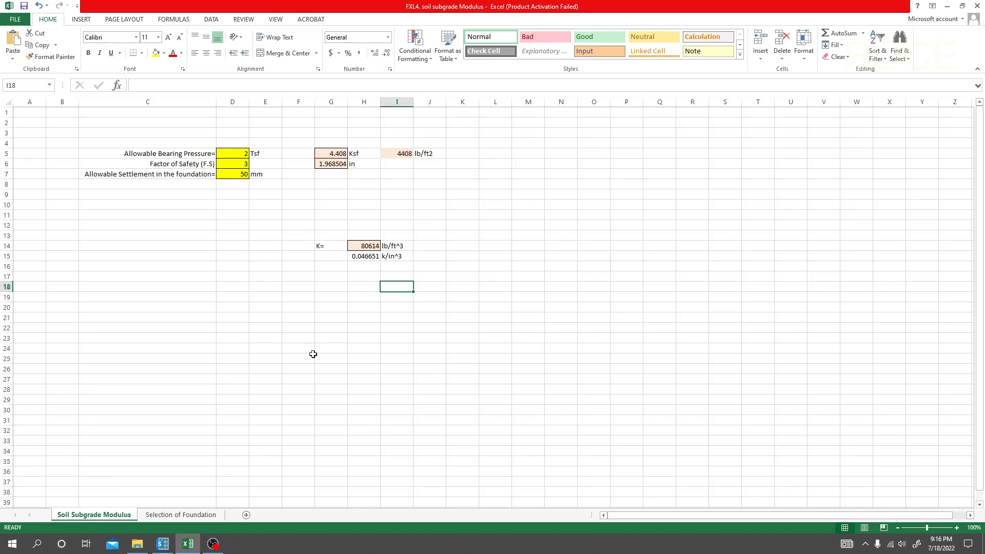
{"action": "left_click", "coordinate": [180, 547]}
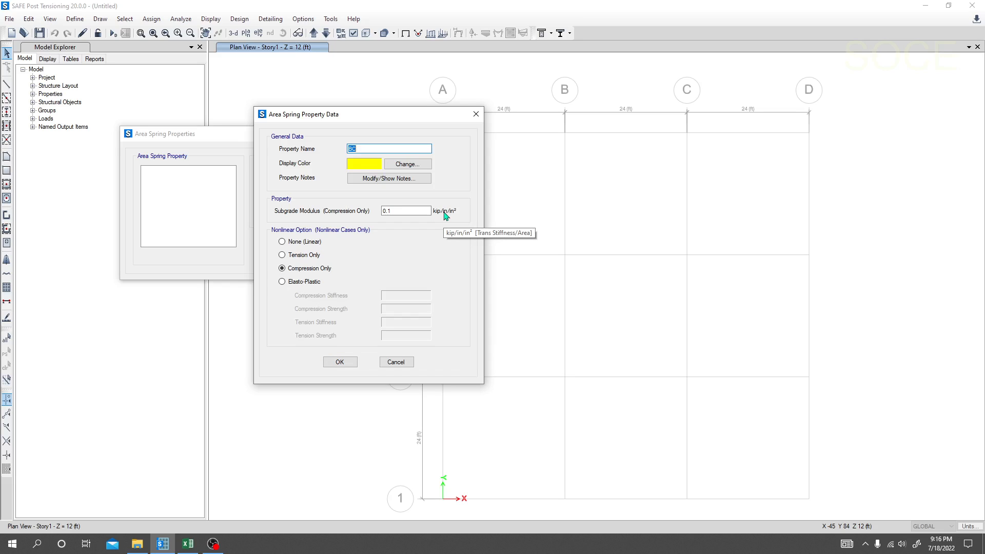
{"action": "left_click", "coordinate": [188, 544]}
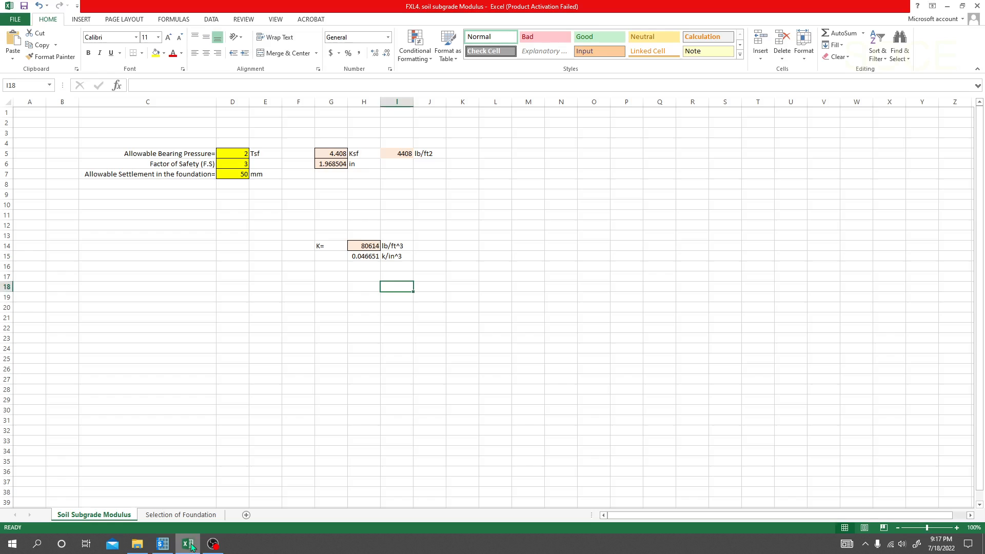
Paste the K value in k/in^3 from cell H15 as a plain value into cell L20 and copy L20.
{"action": "left_click", "coordinate": [366, 256]}
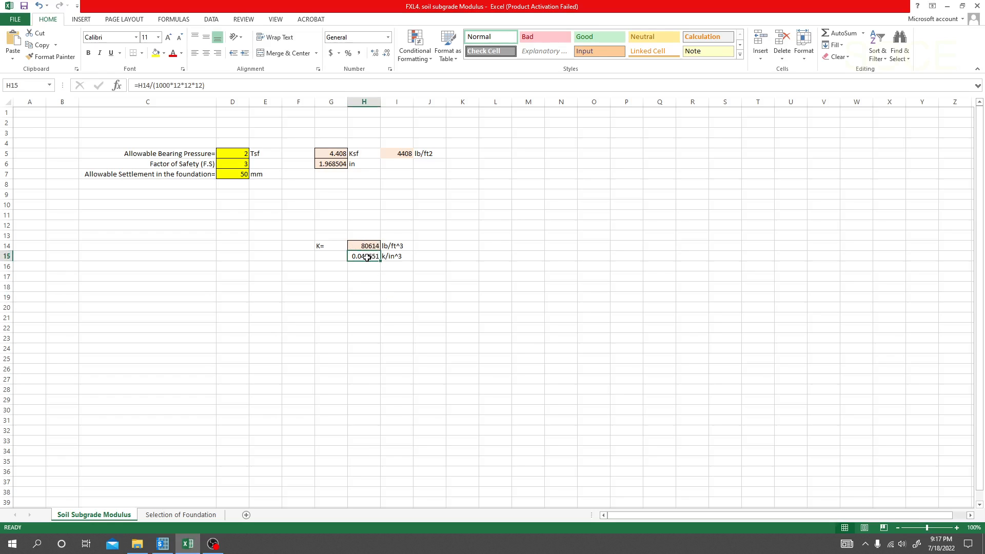
{"action": "right_click", "coordinate": [367, 258]}
{"action": "left_click", "coordinate": [390, 278]}
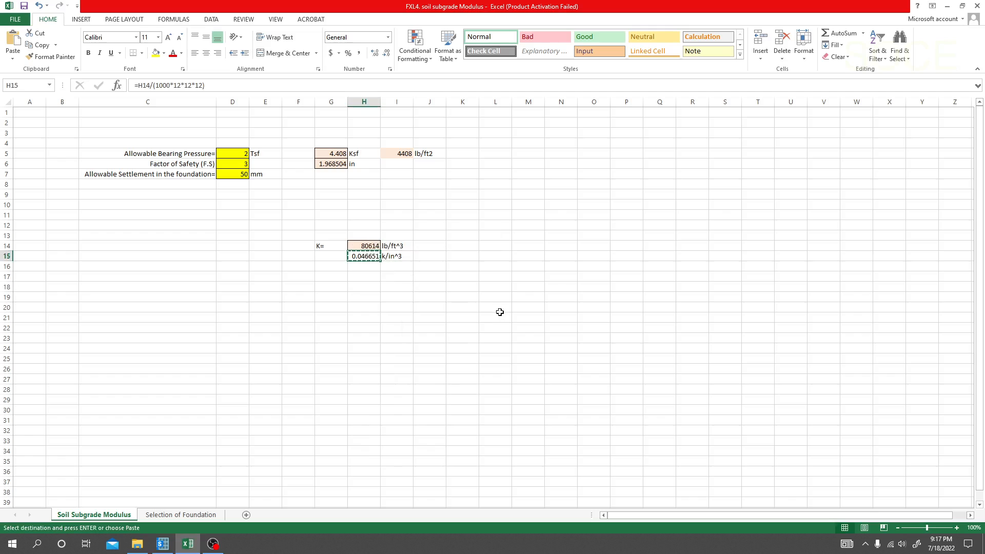
{"action": "right_click", "coordinate": [497, 308]}
{"action": "left_click", "coordinate": [533, 354]}
{"action": "left_click", "coordinate": [492, 331]}
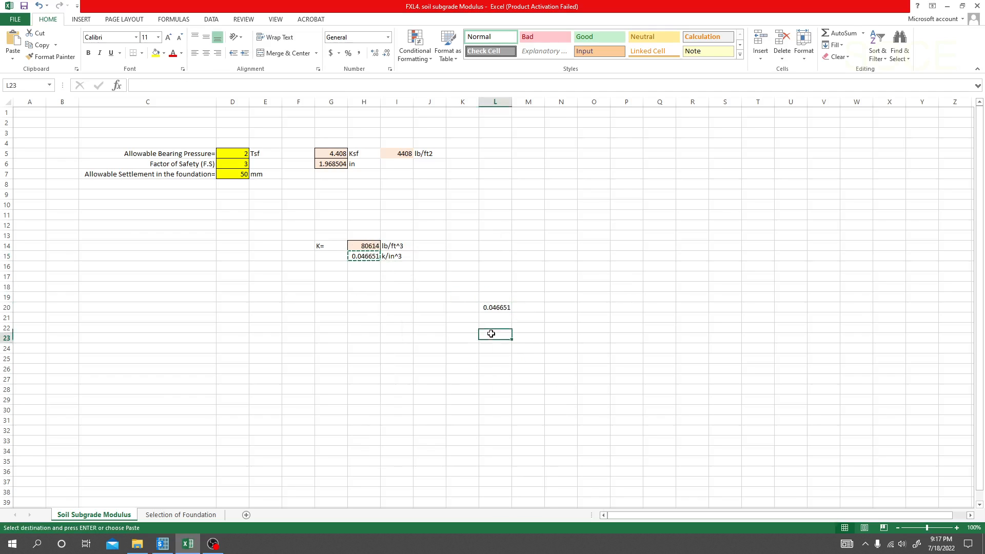
{"action": "left_click", "coordinate": [501, 308]}
{"action": "right_click", "coordinate": [498, 308]}
{"action": "left_click", "coordinate": [520, 326]}
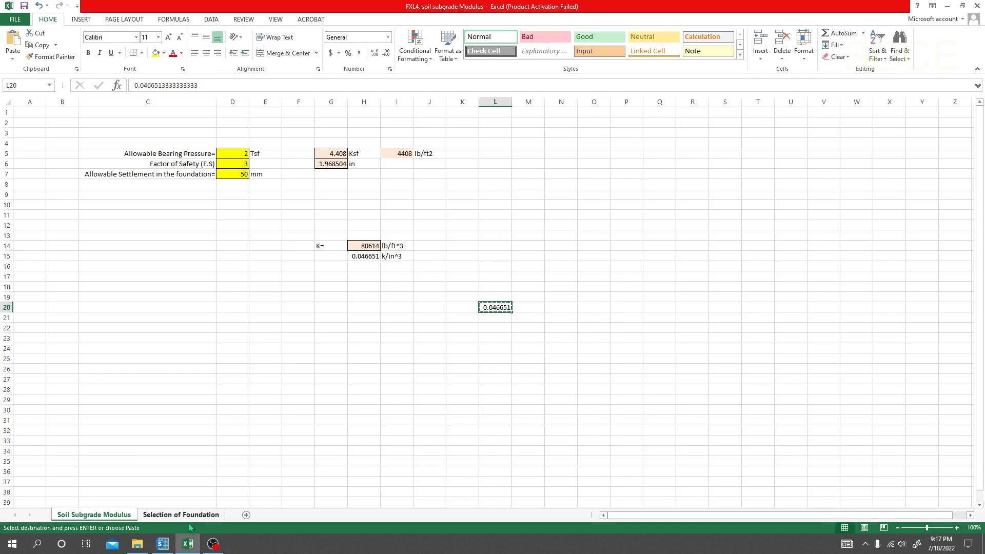
Switch to SAFE, paste the copied K value as the subgrade modulus of area spring BC, and accept the spring definitions.
{"action": "left_click", "coordinate": [162, 544]}
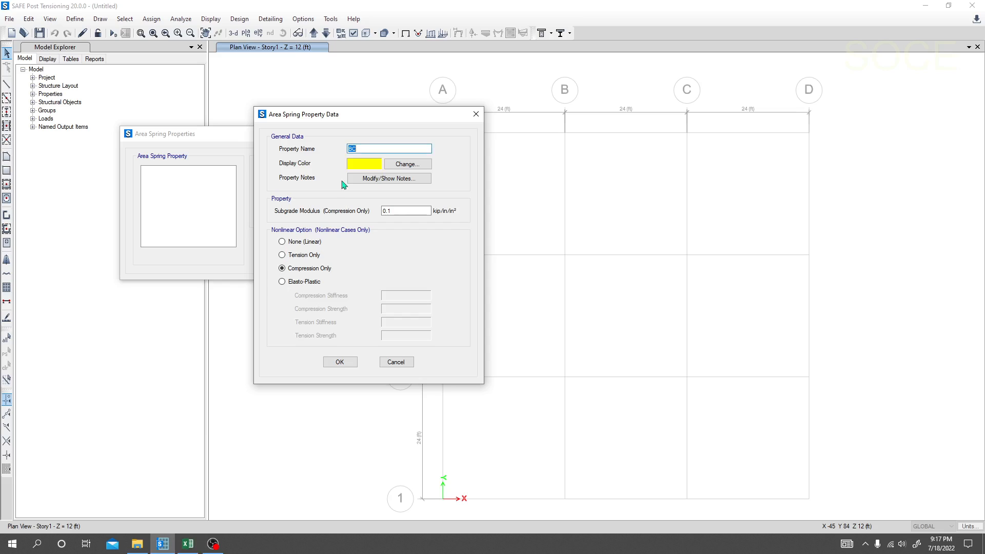
{"action": "double_click", "coordinate": [400, 210]}
{"action": "right_click", "coordinate": [397, 218]}
{"action": "left_click", "coordinate": [421, 252]}
{"action": "left_click", "coordinate": [340, 362]}
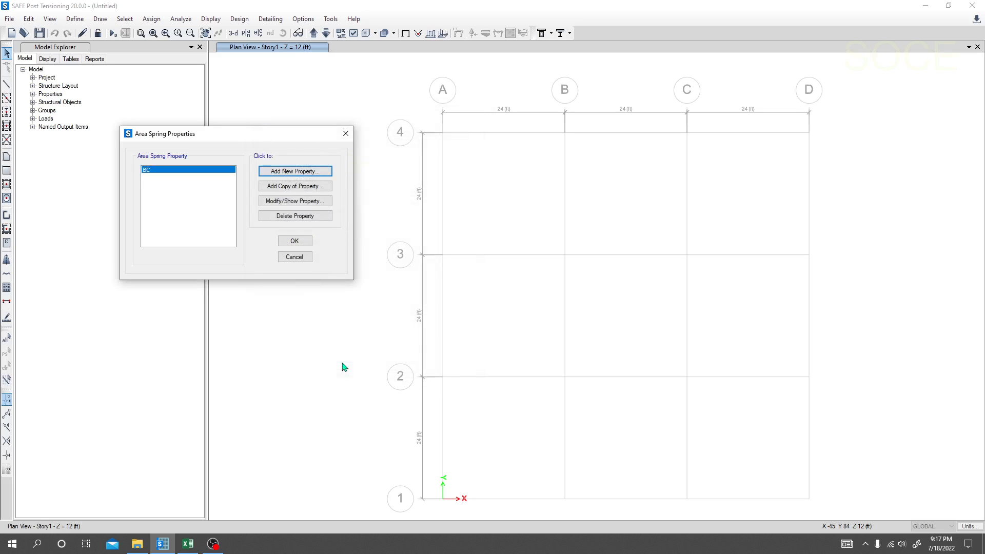
{"action": "left_click", "coordinate": [295, 241]}
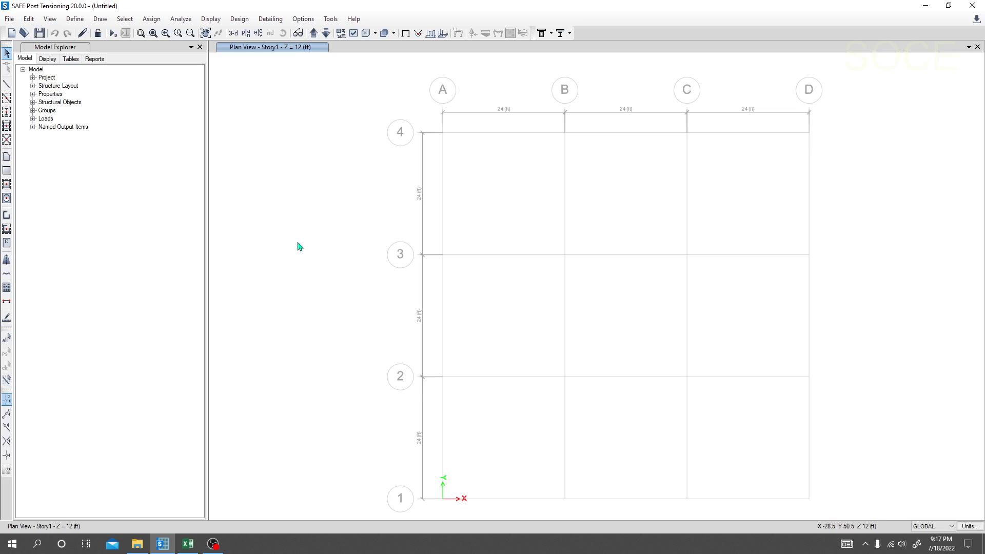
Open the load pattern definitions and examine the existing Dead and Live patterns.
{"action": "left_click", "coordinate": [74, 19]}
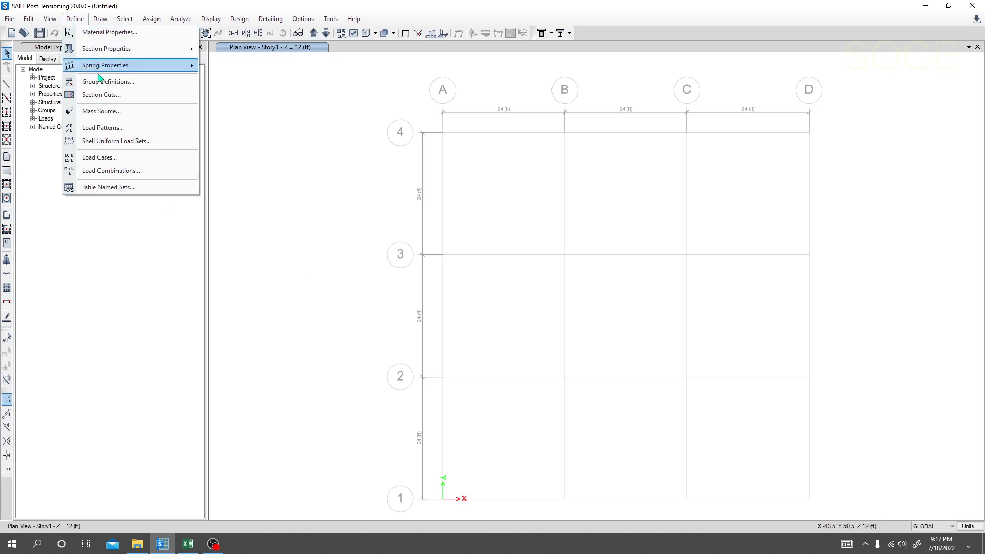
{"action": "left_click", "coordinate": [118, 128]}
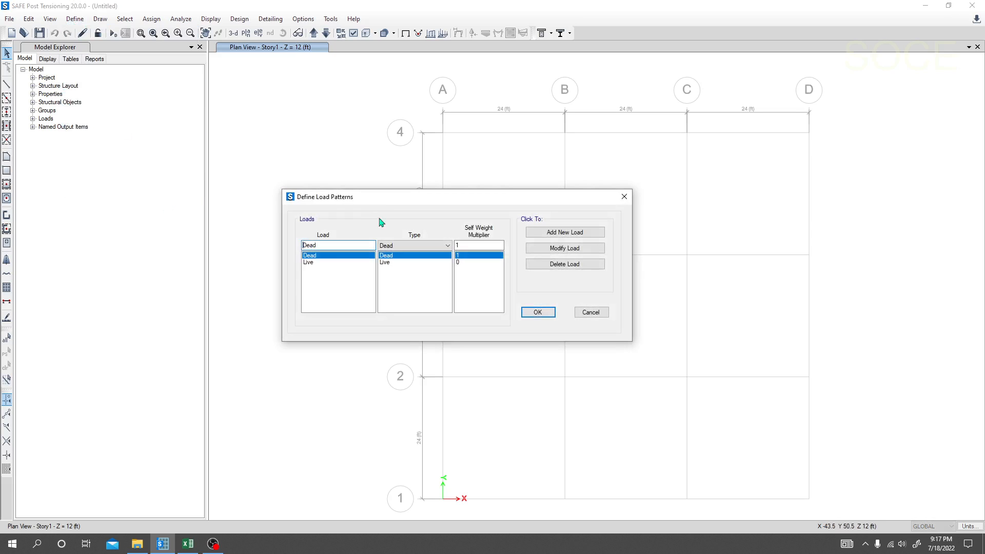
{"action": "left_click_drag", "start_coordinate": [446, 198], "coordinate": [403, 193]}
{"action": "left_click", "coordinate": [323, 262]}
{"action": "left_click", "coordinate": [323, 258]}
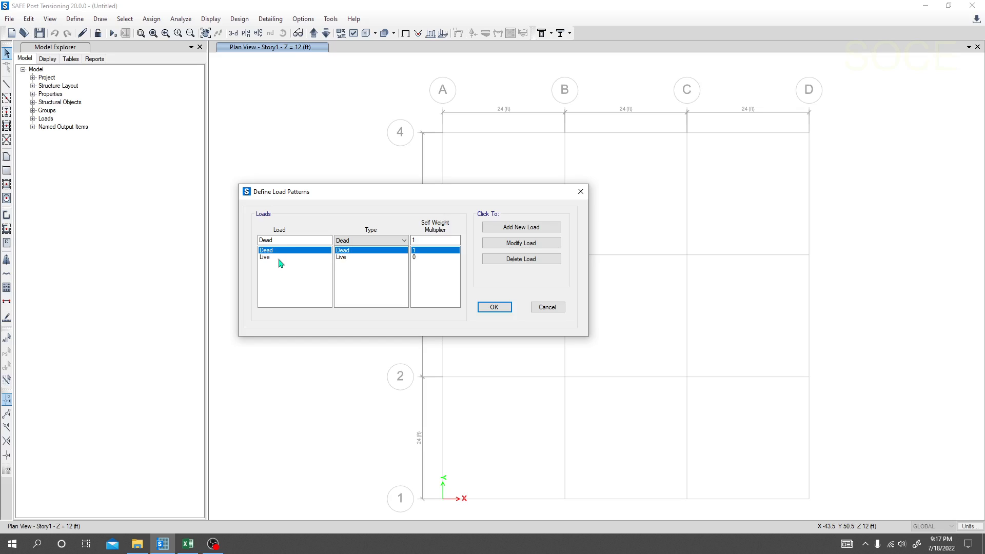
{"action": "left_click", "coordinate": [280, 258]}
{"action": "left_click", "coordinate": [282, 252]}
{"action": "left_click_drag", "start_coordinate": [367, 195], "coordinate": [339, 188]}
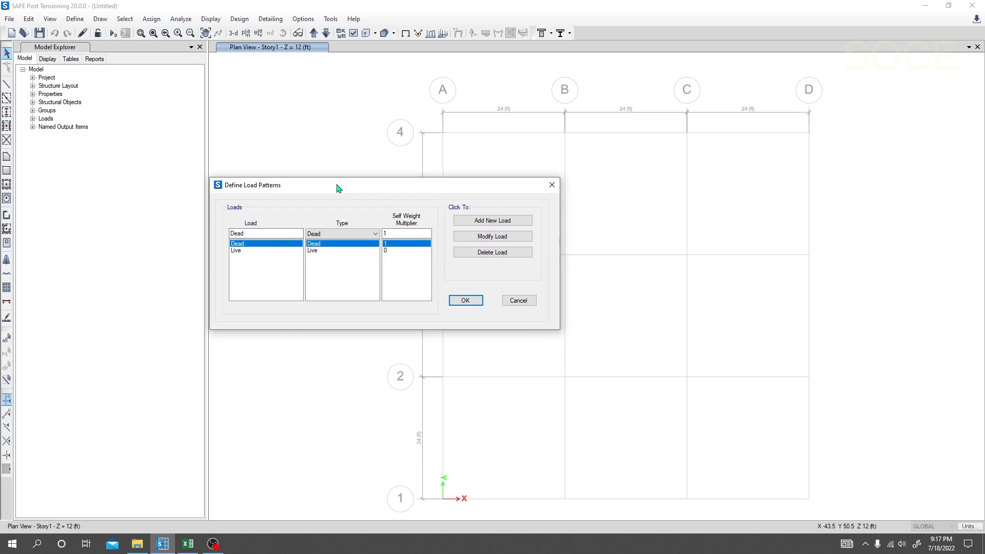
Add a load pattern named Ex of type Seismic with self weight multiplier 0.
{"action": "left_click_drag", "start_coordinate": [245, 233], "coordinate": [186, 236]}
{"action": "type", "text": "W"}
{"action": "left_click", "coordinate": [327, 236]}
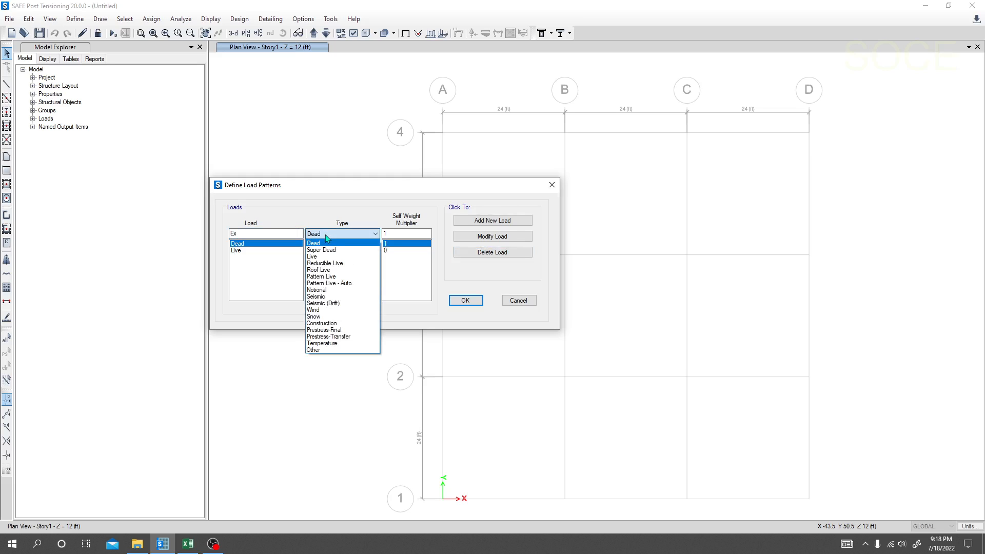
{"action": "left_click", "coordinate": [330, 298]}
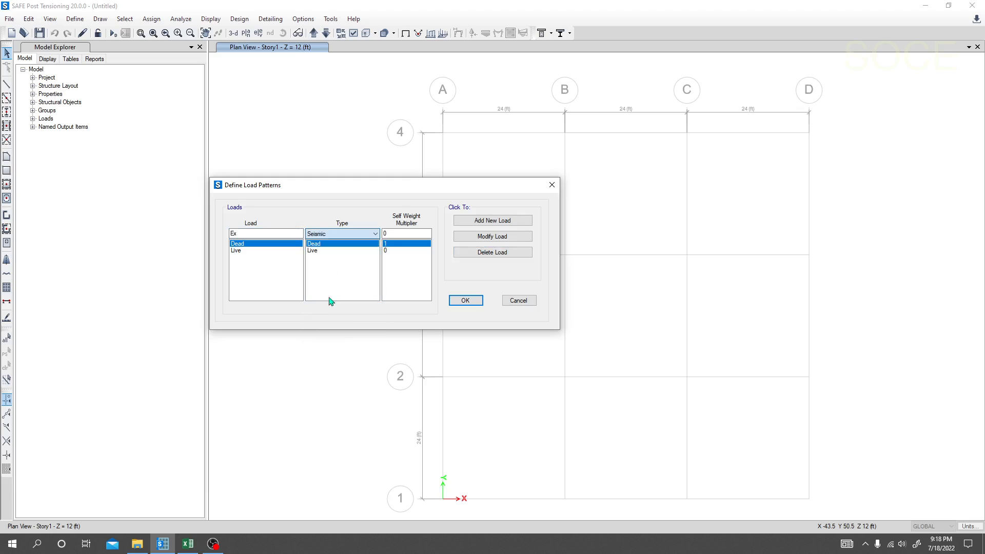
{"action": "left_click", "coordinate": [493, 223]}
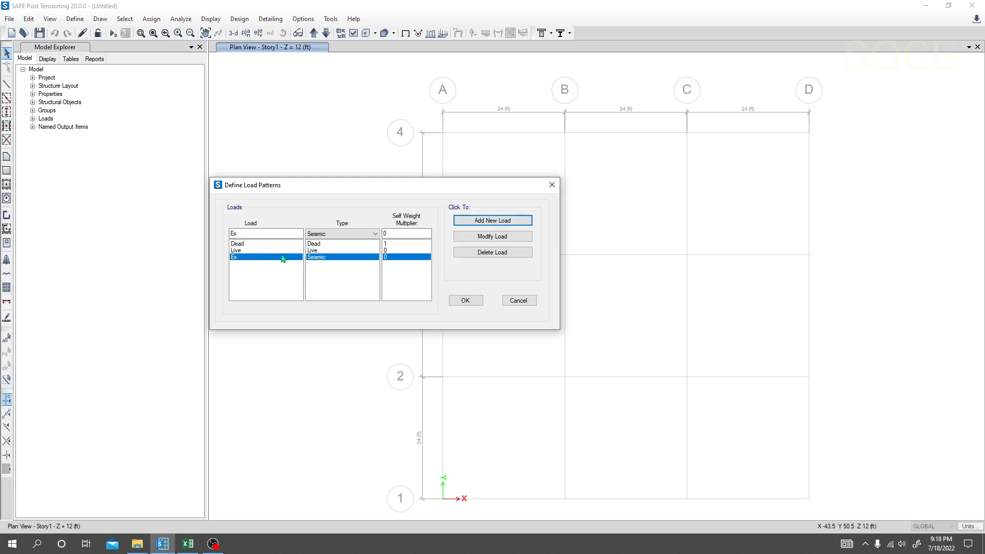
Review the available load types, delete the Ex load pattern and accept the load pattern definitions.
{"action": "left_click", "coordinate": [333, 234]}
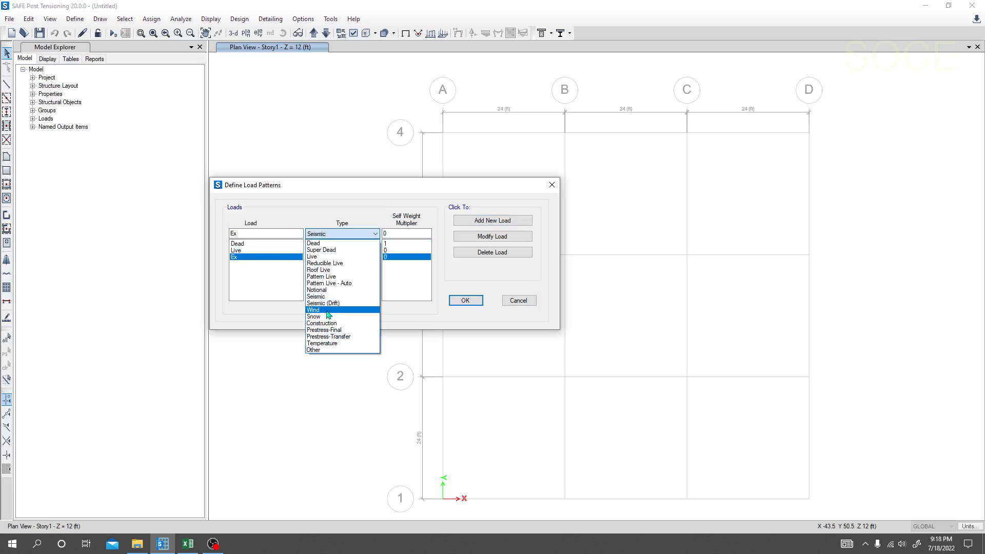
{"action": "left_click", "coordinate": [411, 272]}
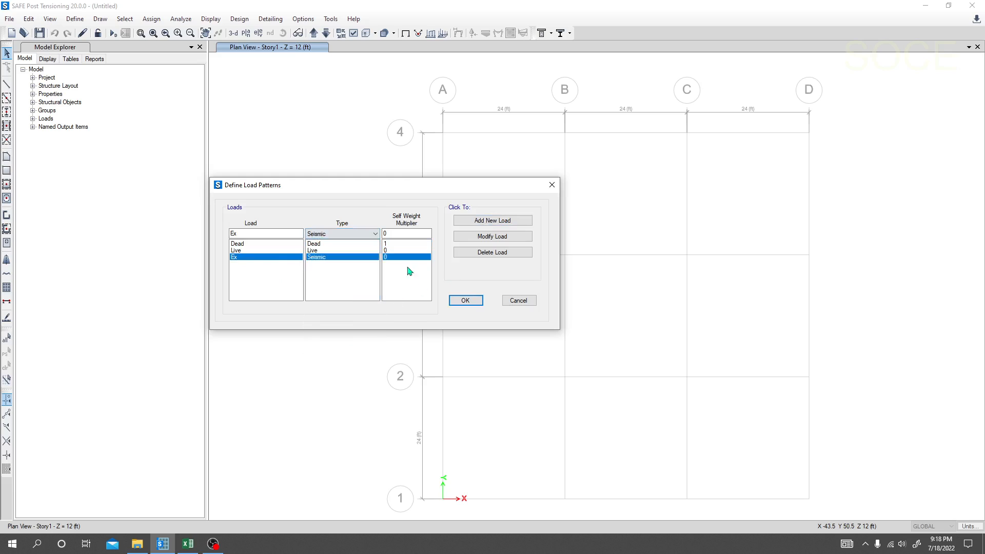
{"action": "left_click", "coordinate": [486, 256]}
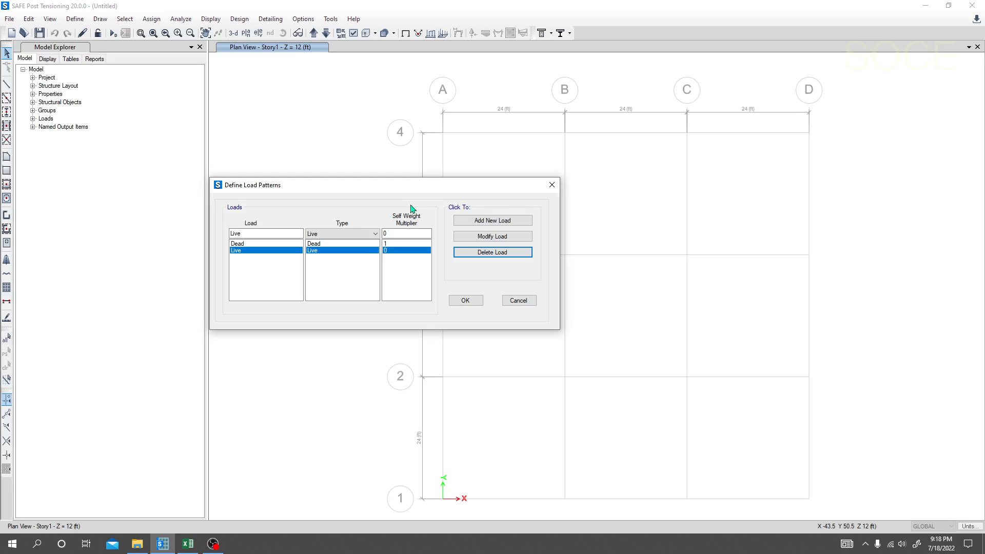
{"action": "left_click", "coordinate": [463, 299]}
Open the data of the GLOBAL grid system for modification.
{"action": "middle_click_drag", "start_coordinate": [499, 303], "coordinate": [416, 285]}
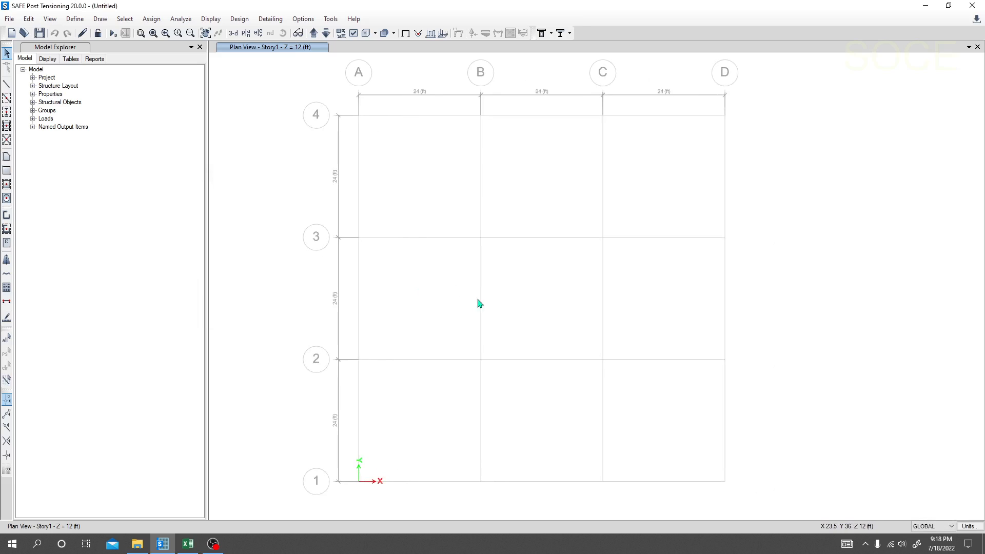
{"action": "middle_click_drag", "start_coordinate": [470, 301], "coordinate": [453, 301]}
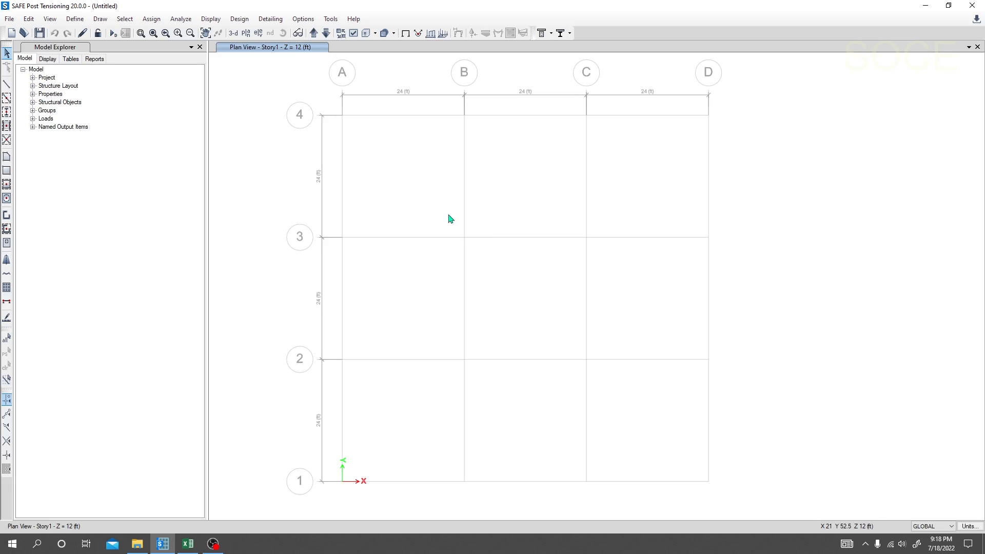
{"action": "scroll", "coordinate": [447, 165], "scroll_direction": "down", "scroll_amount": 1}
{"action": "scroll", "coordinate": [446, 169], "scroll_direction": "down", "scroll_amount": 2}
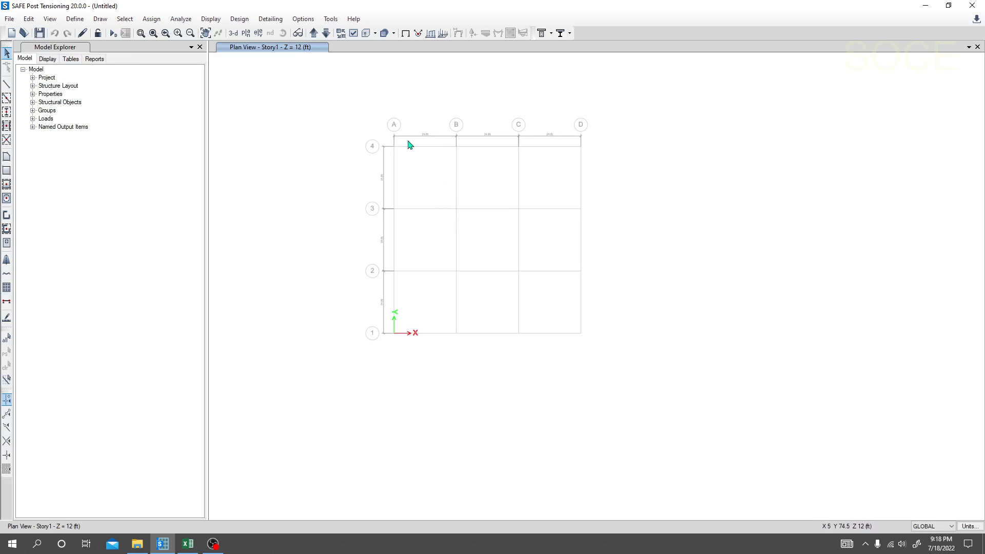
{"action": "right_click", "coordinate": [327, 103]}
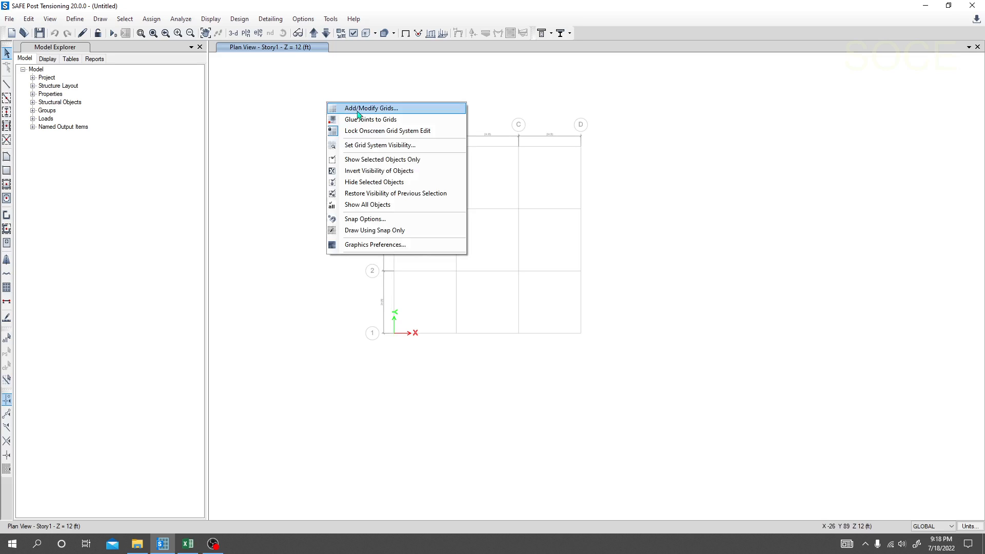
{"action": "left_click", "coordinate": [363, 108]}
{"action": "left_click_drag", "start_coordinate": [471, 178], "coordinate": [348, 140]}
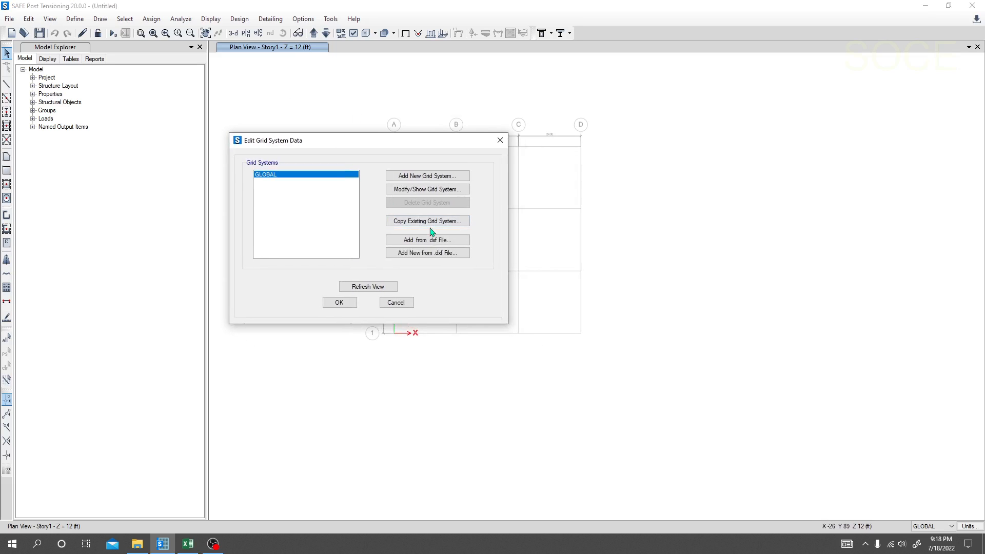
{"action": "left_click", "coordinate": [428, 189]}
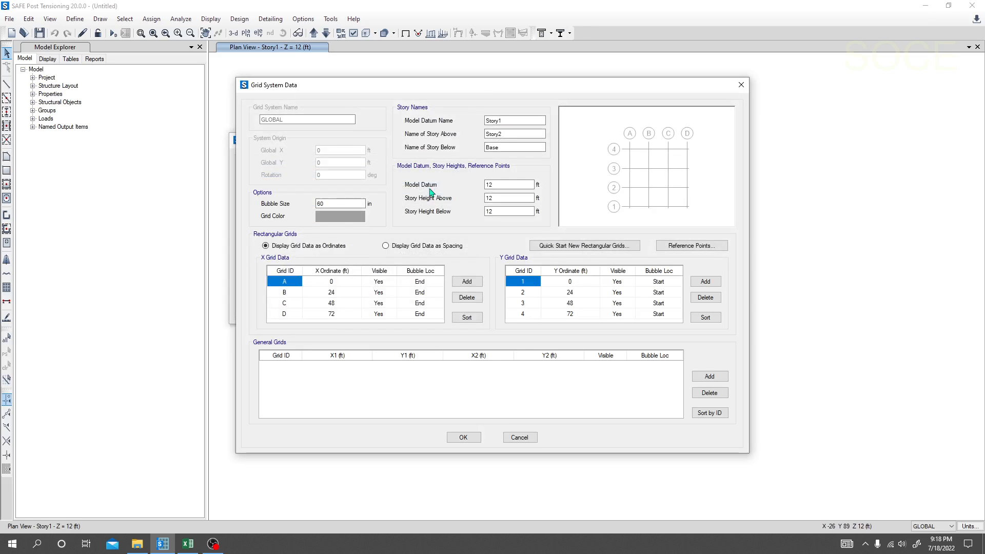
{"action": "left_click_drag", "start_coordinate": [474, 90], "coordinate": [463, 68]}
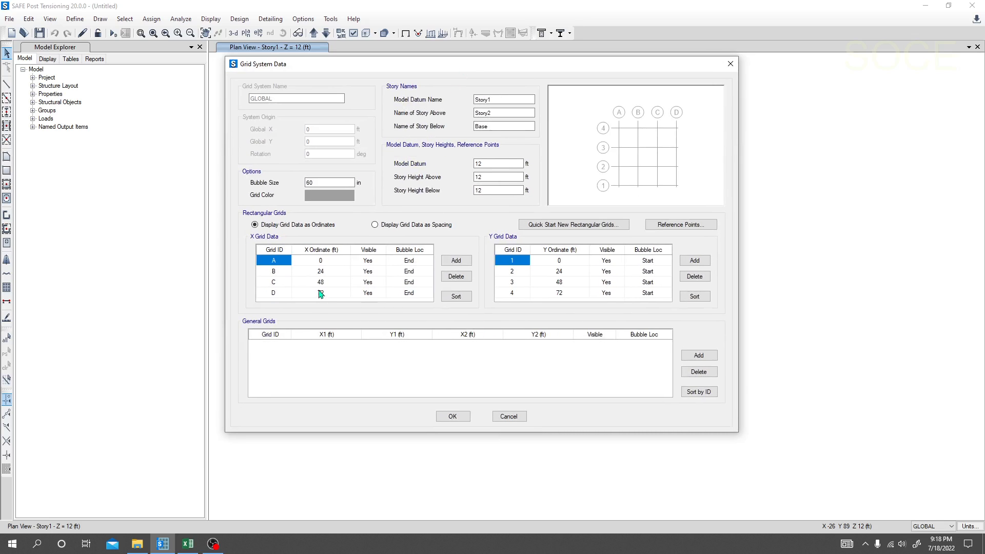
Review the existing X ordinates and add two X grid lines beyond D, at 96 ft and 120 ft.
{"action": "left_click", "coordinate": [325, 264]}
{"action": "left_click", "coordinate": [326, 272]}
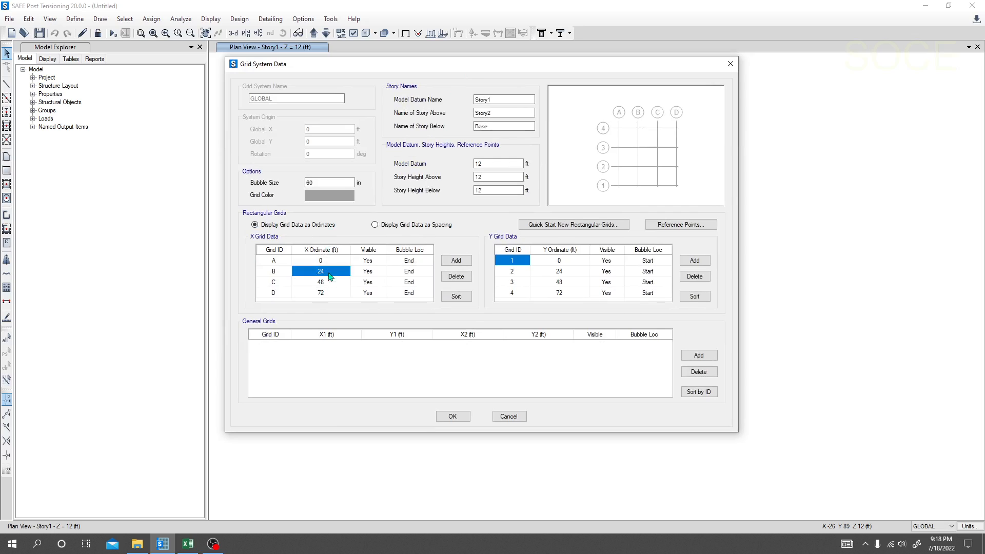
{"action": "left_click", "coordinate": [331, 282]}
{"action": "left_click", "coordinate": [333, 293]}
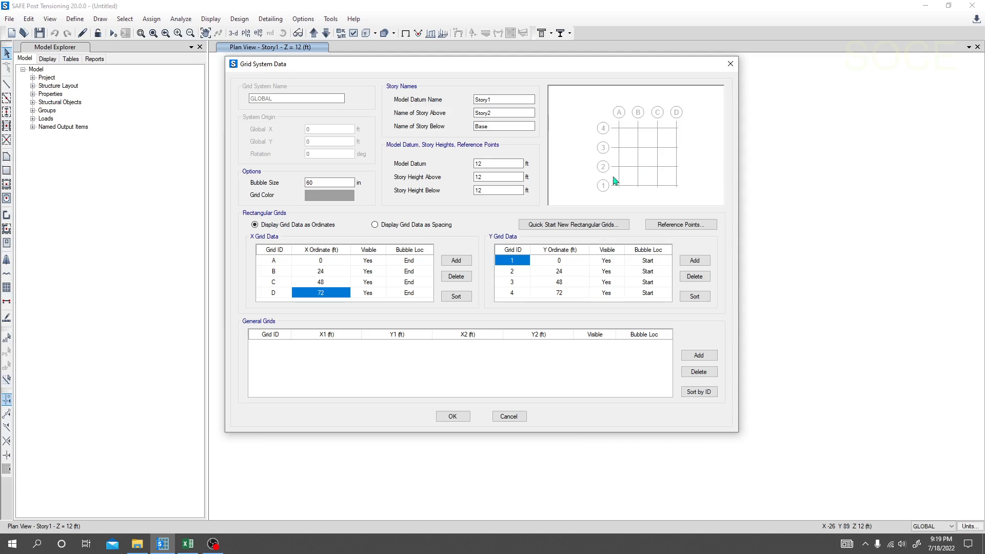
{"action": "left_click", "coordinate": [456, 260]}
{"action": "left_click", "coordinate": [464, 263]}
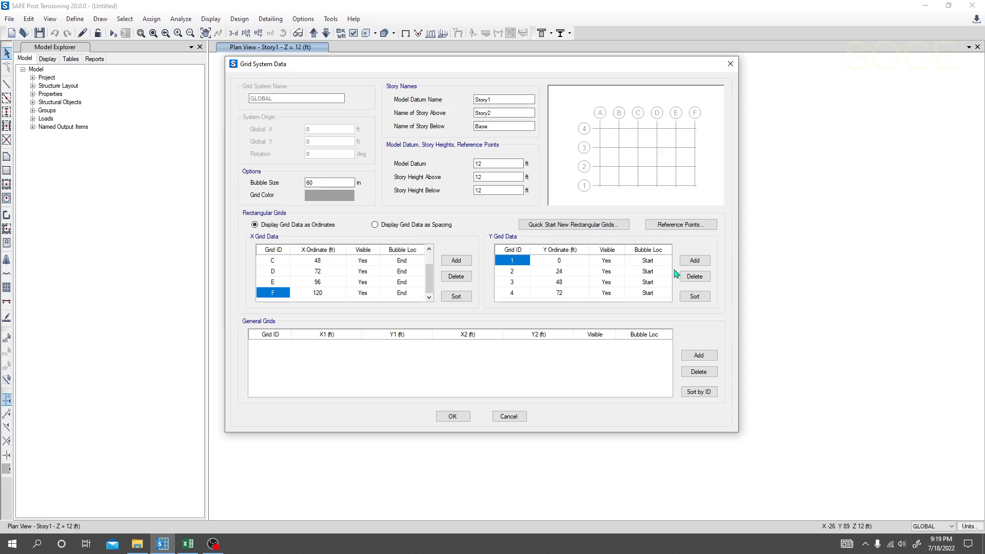
Add three Y grid lines beyond line 4, at ordinates 96 ft, 120 ft and 144 ft.
{"action": "left_click", "coordinate": [693, 262]}
{"action": "left_click", "coordinate": [693, 262]}
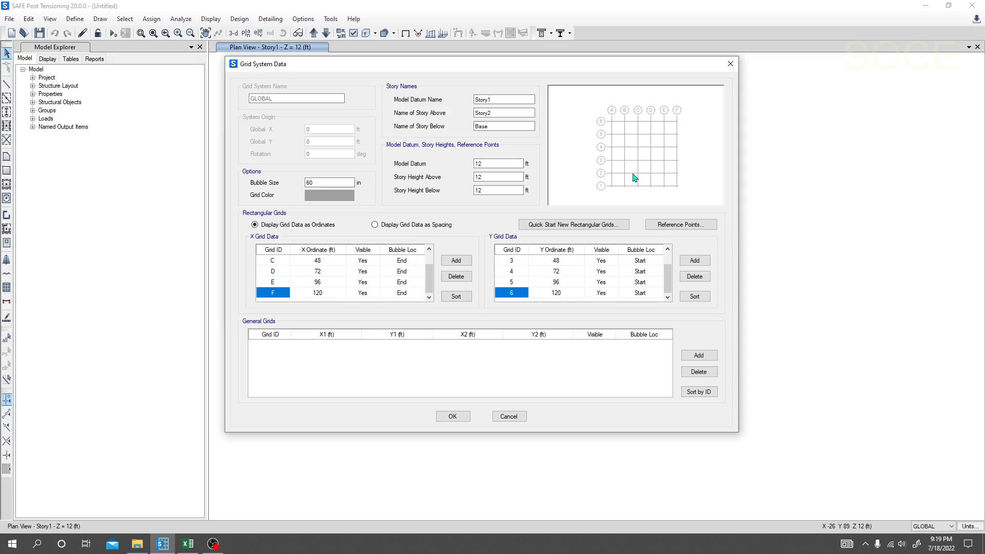
{"action": "left_click", "coordinate": [694, 262]}
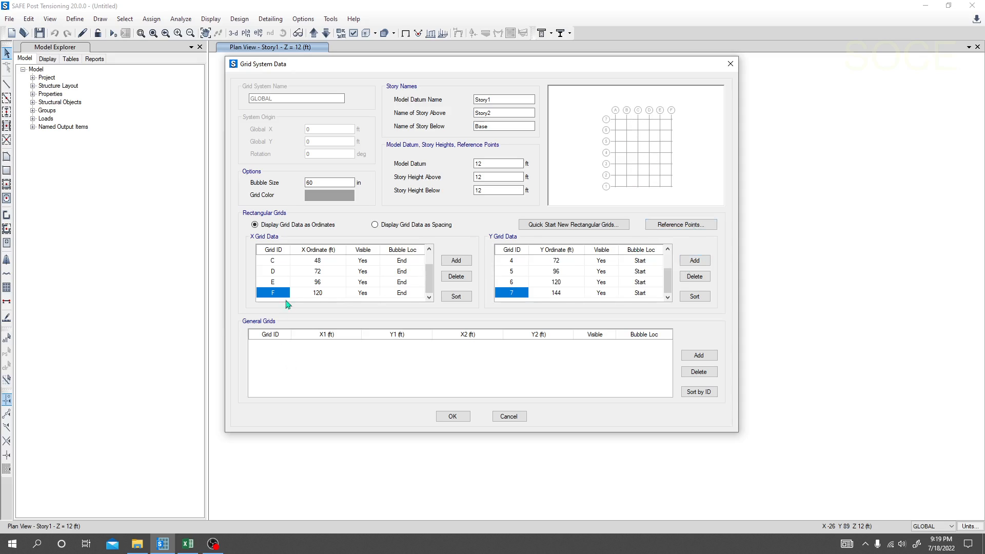
Display the grid data as spacing and set the X spacing of grid A to 15 ft.
{"action": "scroll", "coordinate": [290, 303], "scroll_direction": "up", "scroll_amount": 1}
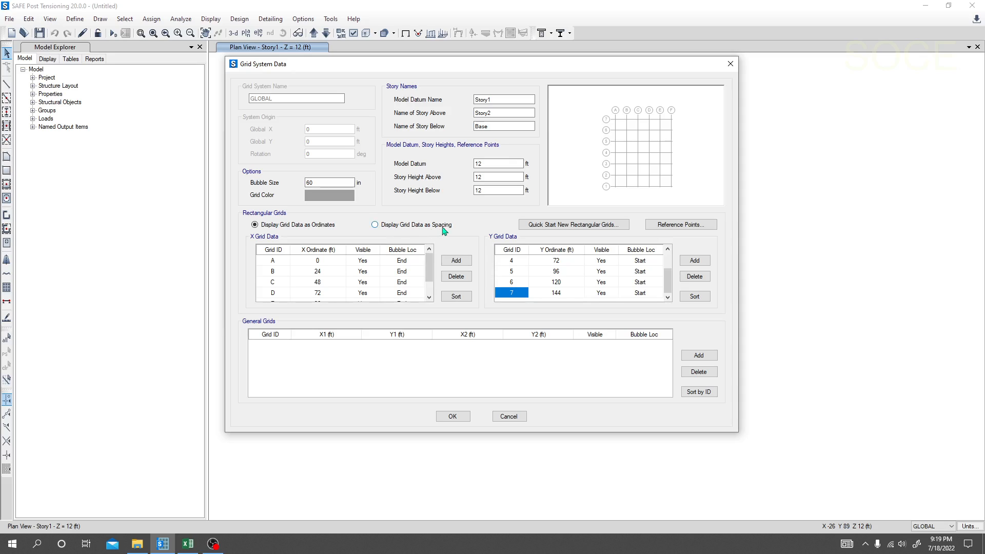
{"action": "left_click", "coordinate": [381, 226]}
{"action": "left_click", "coordinate": [315, 261]}
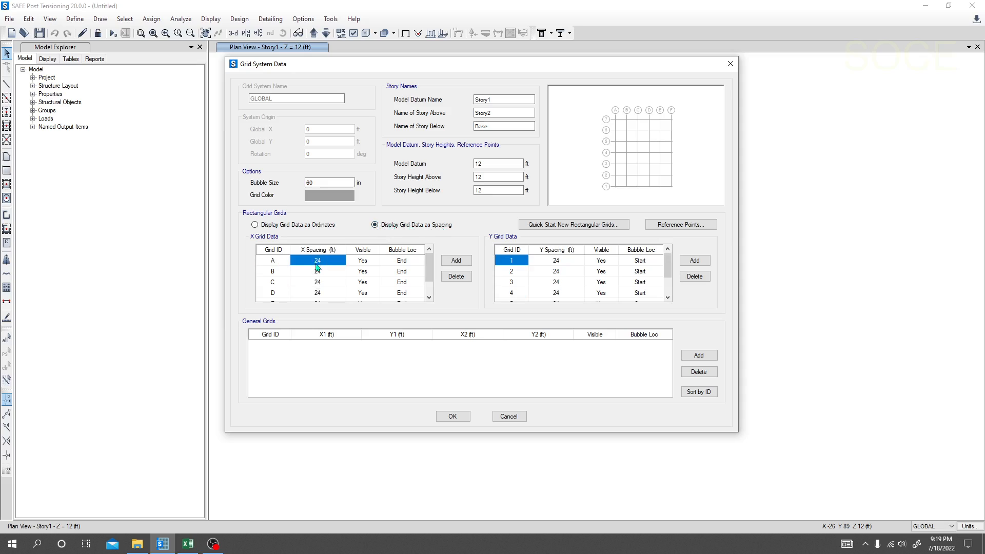
{"action": "left_click", "coordinate": [318, 271]}
{"action": "left_click", "coordinate": [318, 261]}
{"action": "left_click", "coordinate": [319, 271]}
{"action": "left_click", "coordinate": [319, 262]}
{"action": "type", "text": "15"}
{"action": "left_click", "coordinate": [316, 273]}
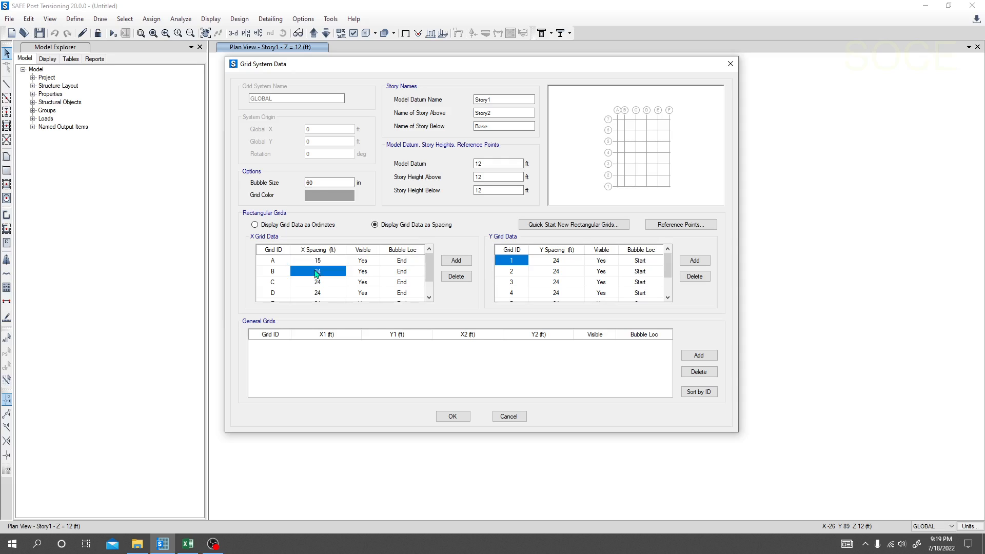
Set the X spacings of grids B, C, D and E to 19, 17, 12 and 16 ft.
{"action": "type", "text": "19"}
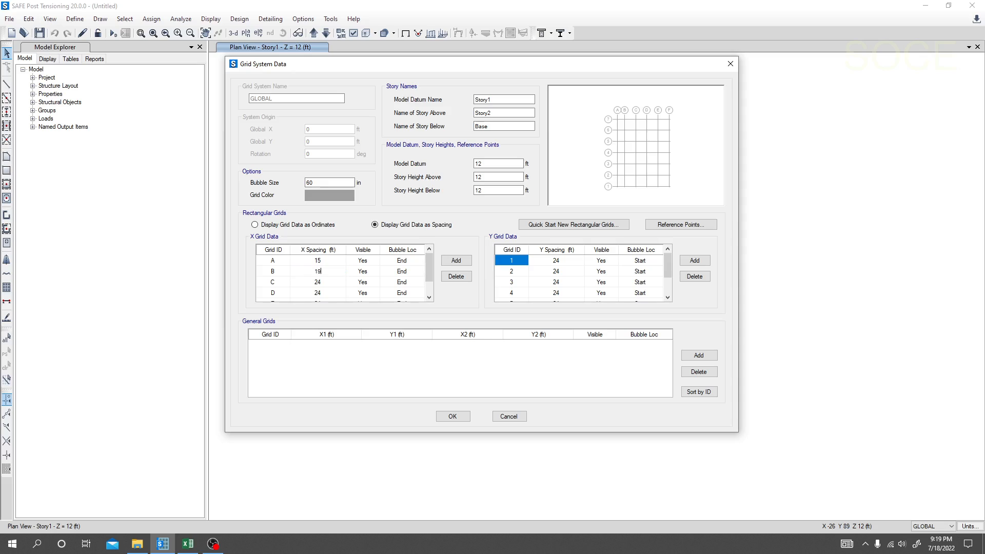
{"action": "left_click", "coordinate": [321, 281]}
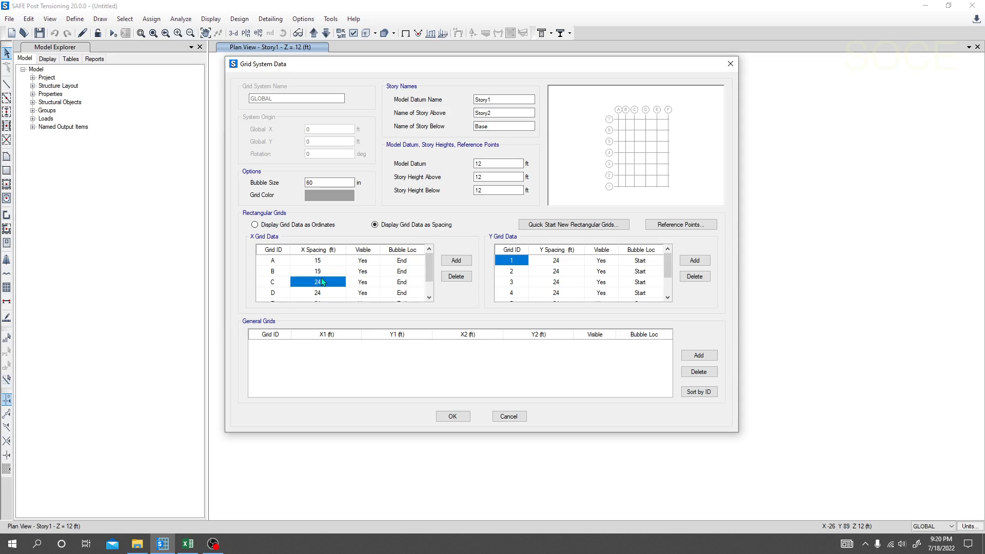
{"action": "type", "text": "17"}
{"action": "left_click", "coordinate": [318, 292]}
{"action": "scroll", "coordinate": [317, 292], "scroll_direction": "down", "scroll_amount": 1}
{"action": "type", "text": "12"}
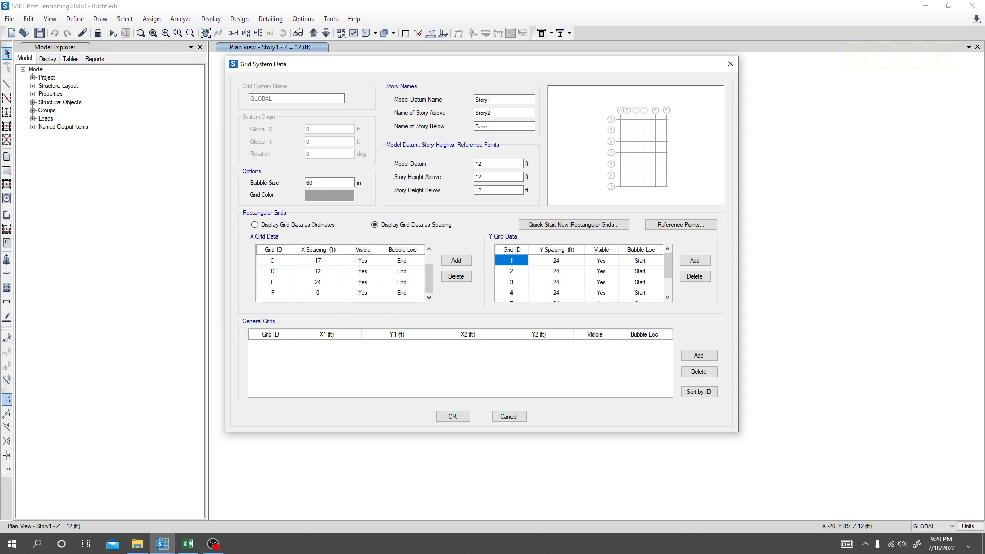
{"action": "left_click", "coordinate": [321, 284]}
{"action": "type", "text": "16"}
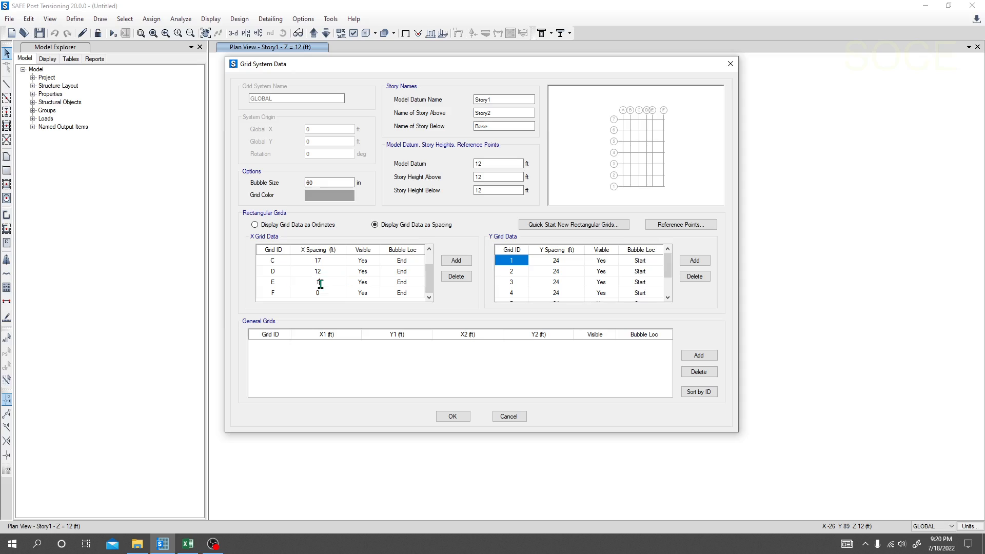
{"action": "key", "text": "Up"}
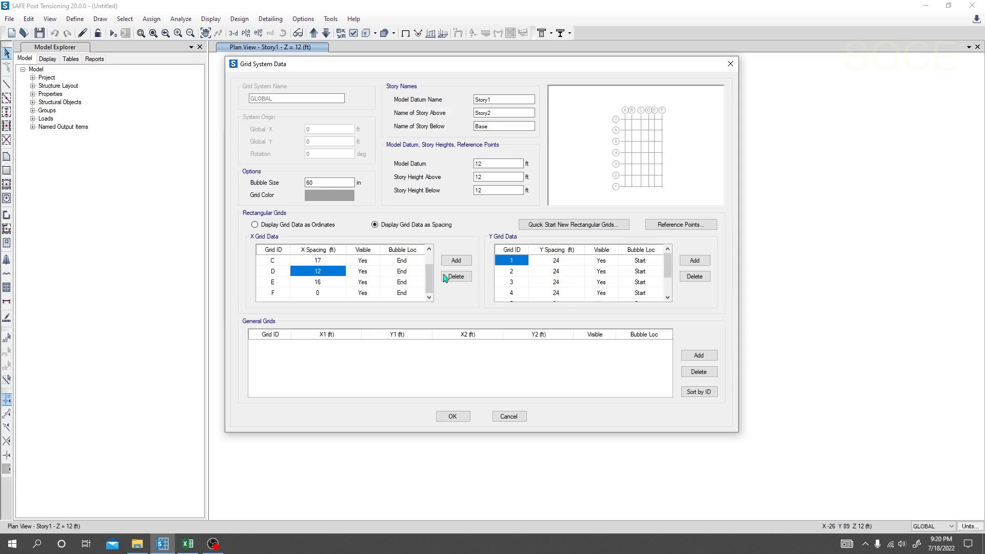
Set the Y spacings of grids 1, 2 and 3 to 12, 16 and 18 ft.
{"action": "left_click", "coordinate": [562, 264]}
{"action": "type", "text": "12"}
{"action": "left_click", "coordinate": [565, 272]}
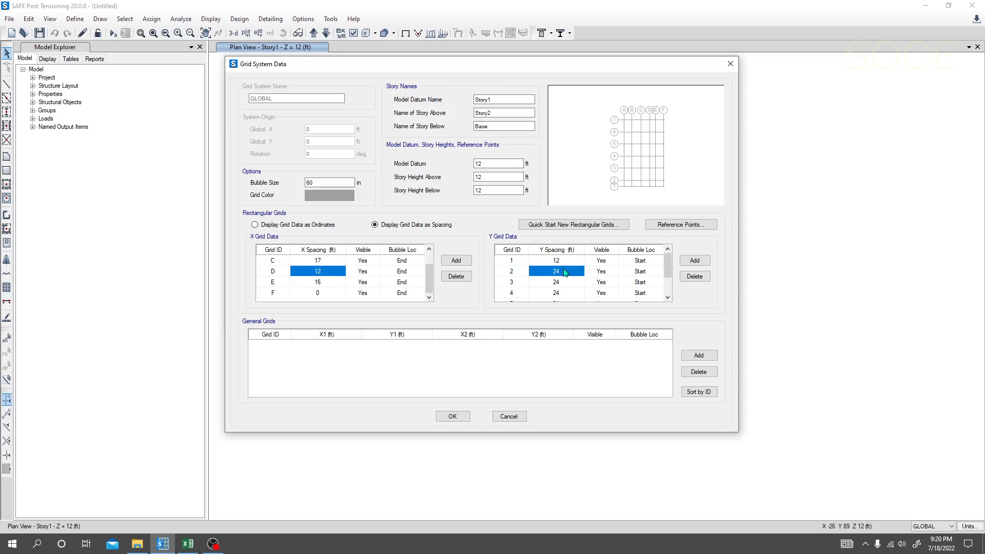
{"action": "type", "text": "16"}
{"action": "left_click", "coordinate": [565, 283]}
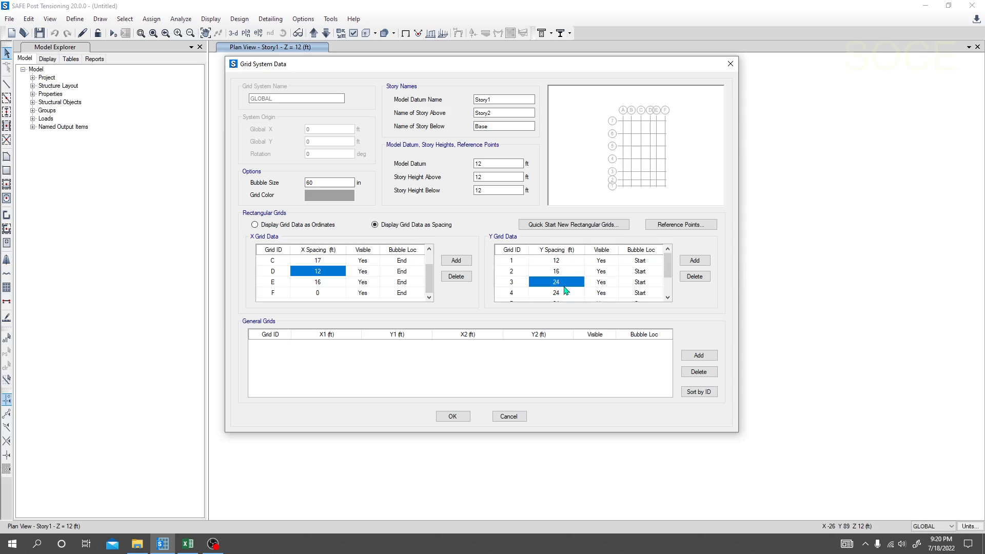
{"action": "type", "text": "18"}
Set the Y spacings of grids 4, 5 and 6 to 15, 17 and 13 ft.
{"action": "left_click", "coordinate": [566, 294]}
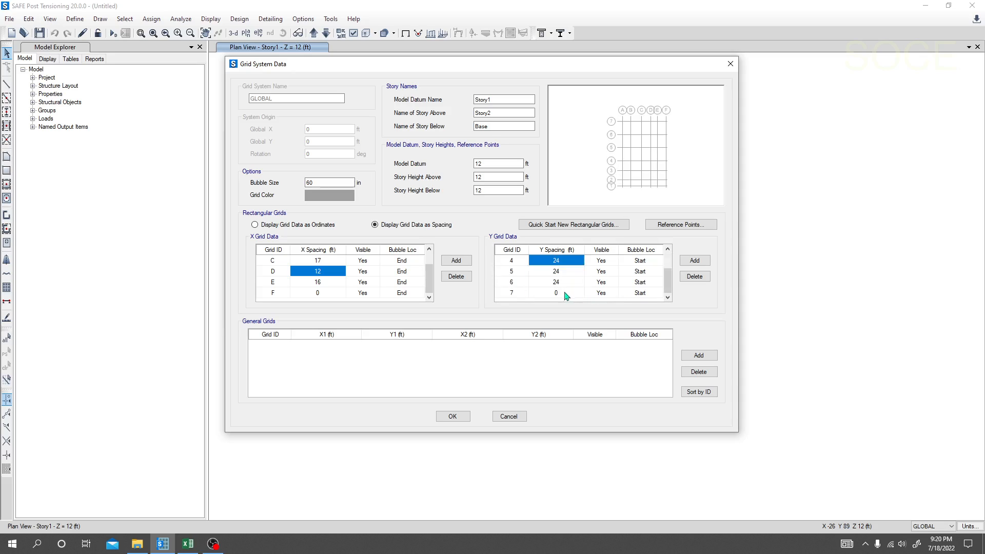
{"action": "type", "text": "15"}
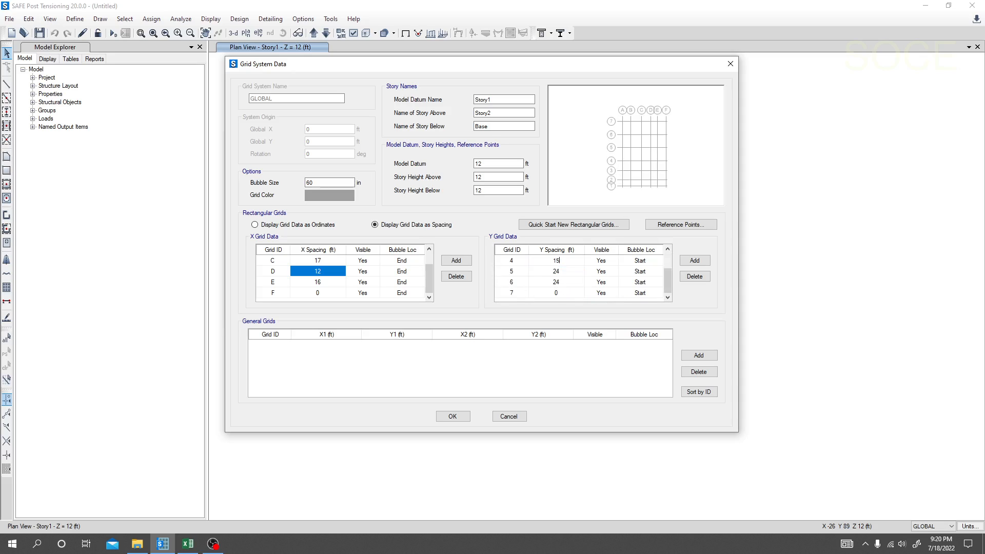
{"action": "left_click", "coordinate": [562, 276]}
{"action": "type", "text": "17"}
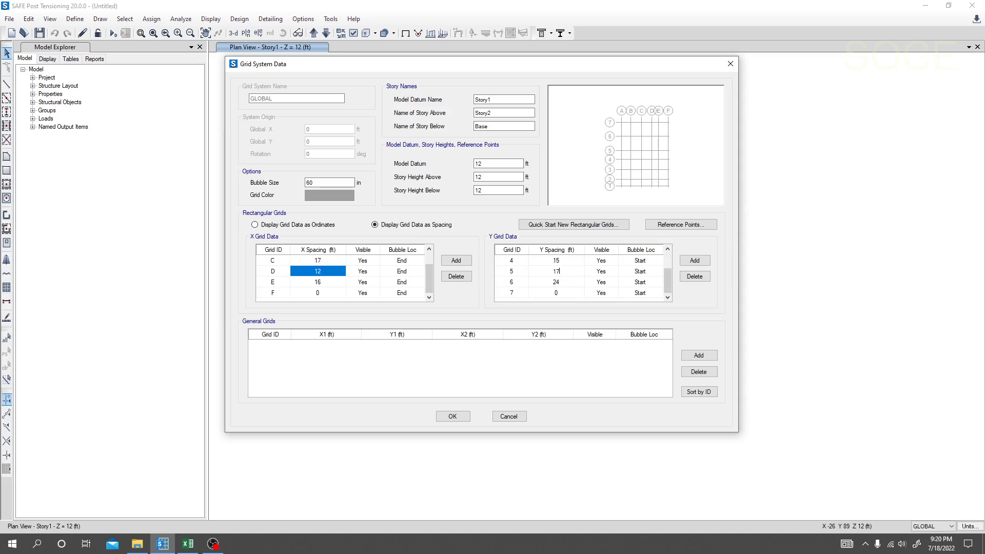
{"action": "left_click", "coordinate": [565, 285]}
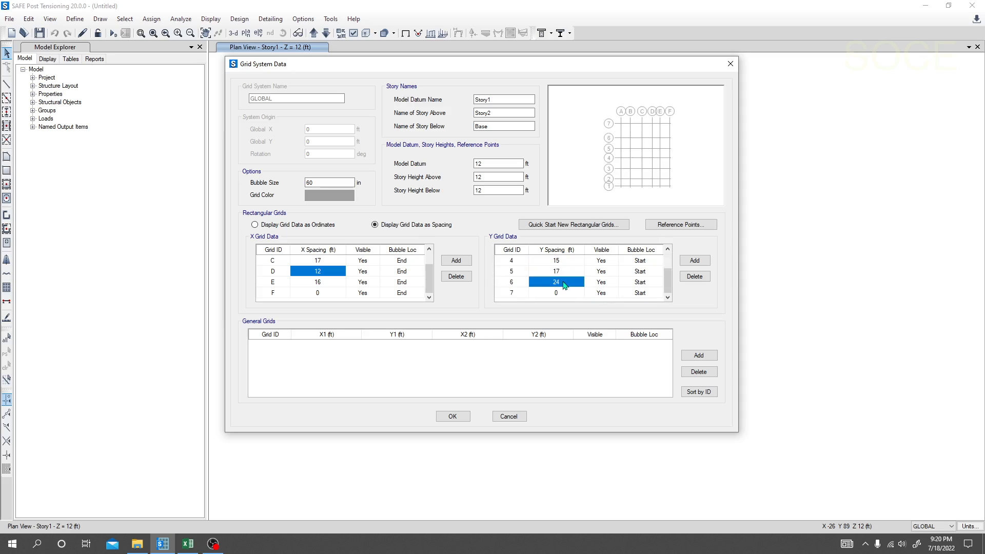
{"action": "type", "text": "13"}
{"action": "left_click", "coordinate": [563, 274]}
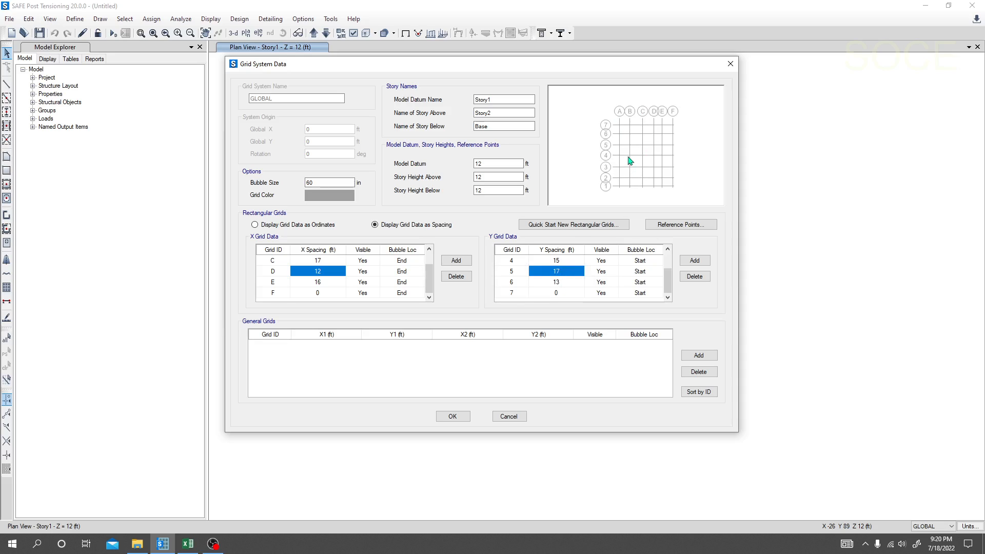
Accept the modified GLOBAL grid data, refresh the view and close the grid system editor.
{"action": "left_click", "coordinate": [449, 416]}
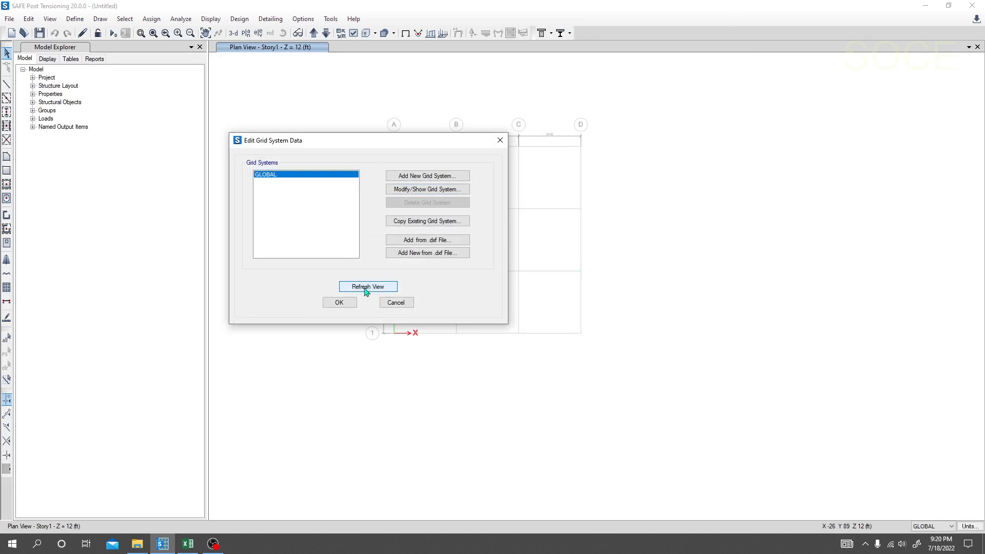
{"action": "left_click", "coordinate": [364, 286]}
{"action": "left_click", "coordinate": [339, 303]}
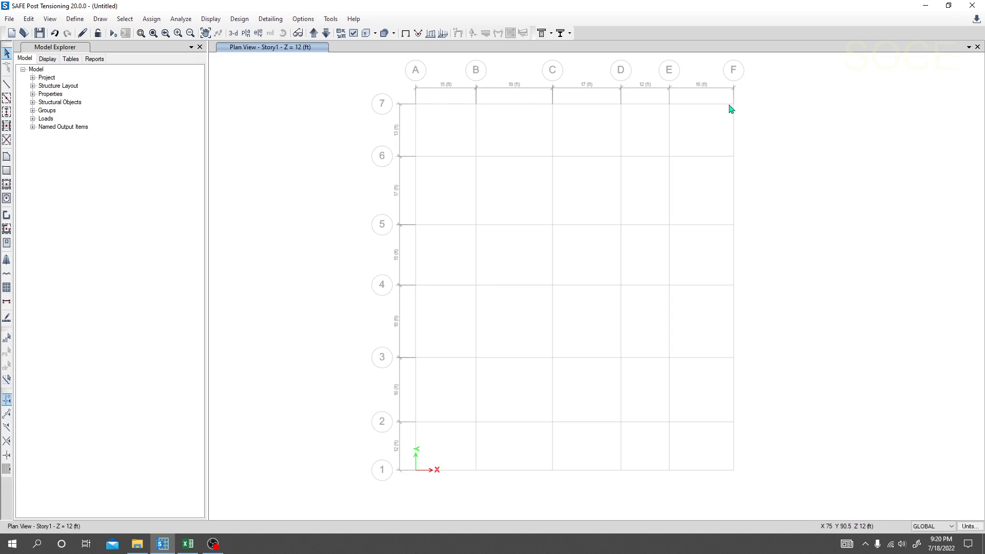
Draw a joint at grid point A-7 with plan offsets of -24 in in X and 24 in in Y.
{"action": "mouse_move", "coordinate": [510, 262]}
{"action": "middle_mouse_down"}
{"action": "mouse_move", "coordinate": [503, 275]}
{"action": "mouse_move", "coordinate": [498, 262]}
{"action": "middle_mouse_up"}
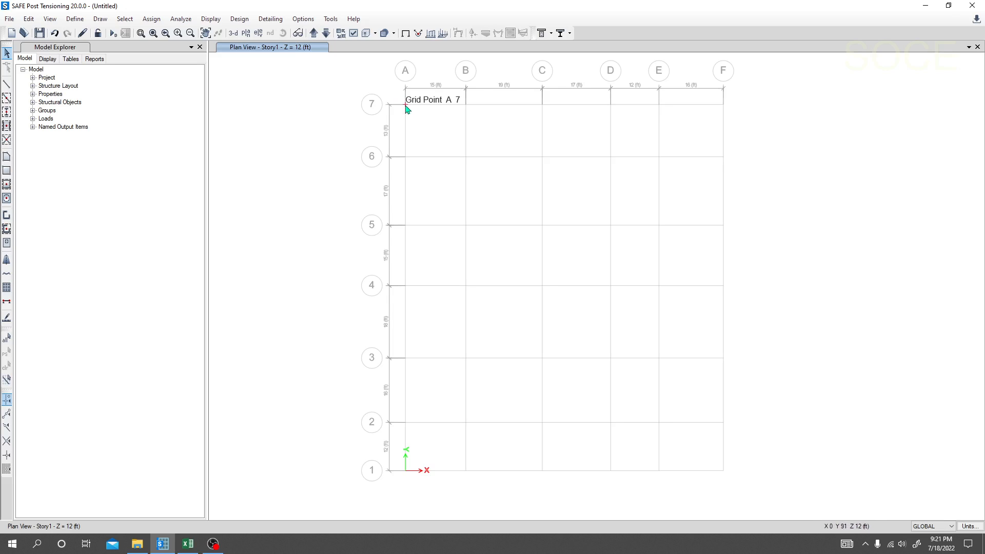
{"action": "left_click", "coordinate": [95, 19]}
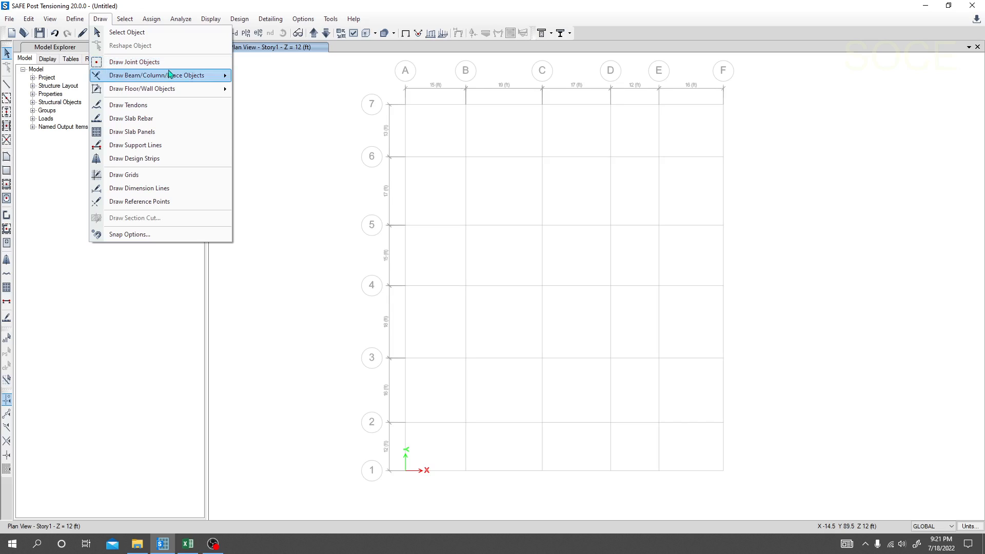
{"action": "mouse_move", "coordinate": [163, 78]}
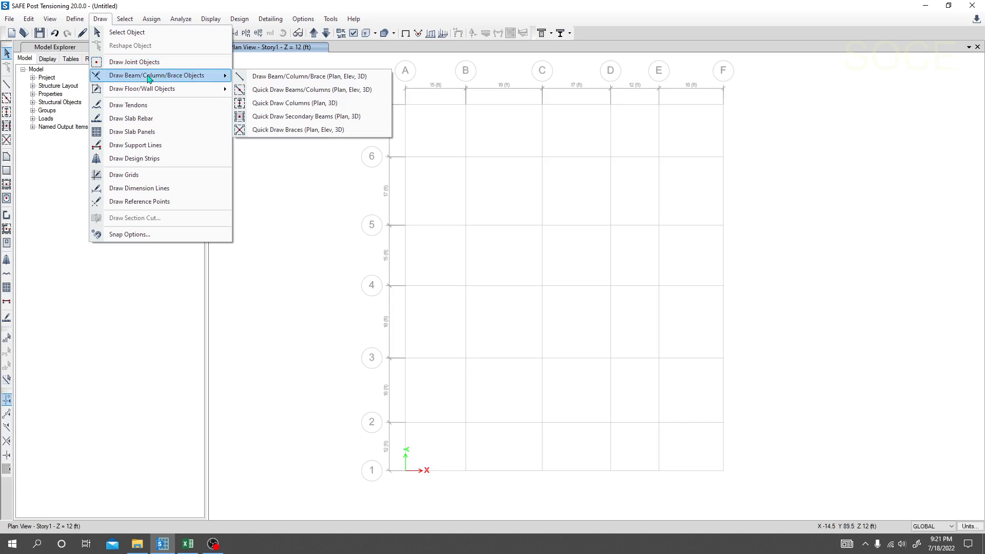
{"action": "left_click", "coordinate": [150, 62]}
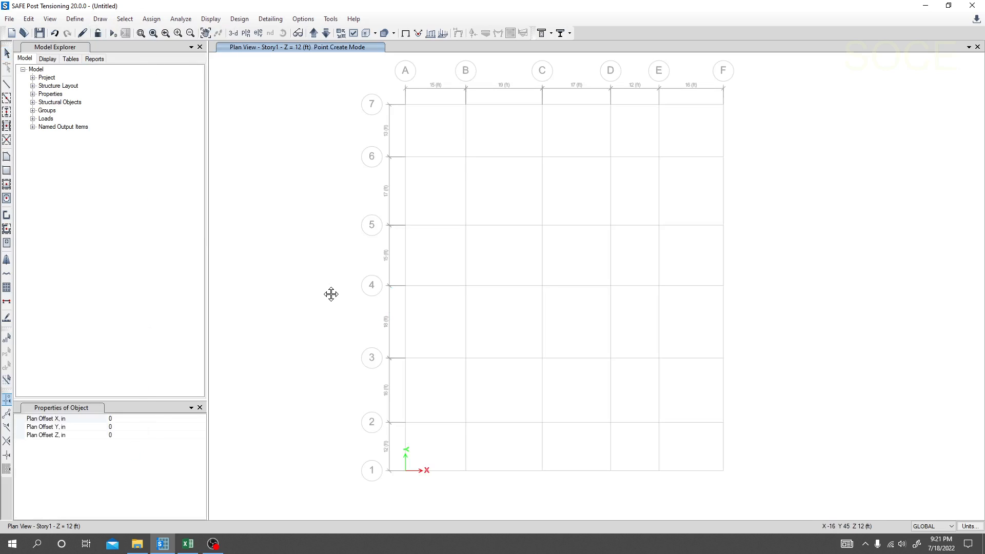
{"action": "left_click", "coordinate": [121, 419]}
{"action": "left_click", "coordinate": [123, 426]}
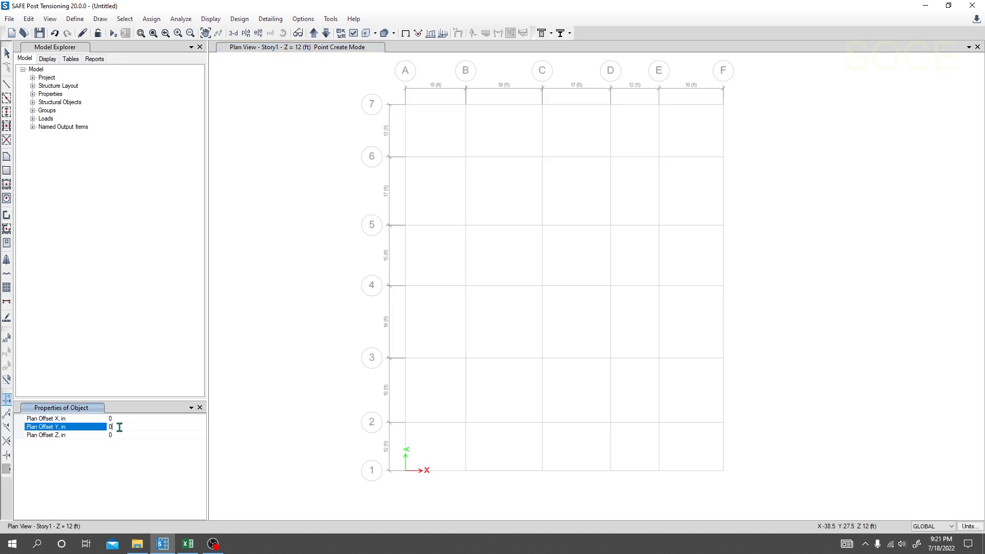
{"action": "left_click", "coordinate": [125, 426]}
{"action": "type", "text": "2"}
{"action": "left_click", "coordinate": [124, 418]}
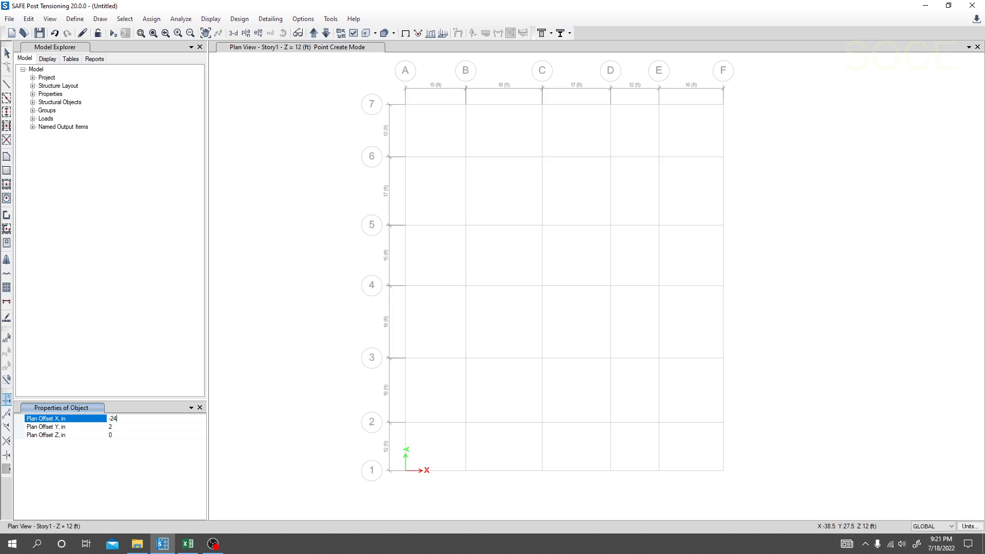
{"action": "type", "text": "4"}
{"action": "left_click", "coordinate": [121, 426]}
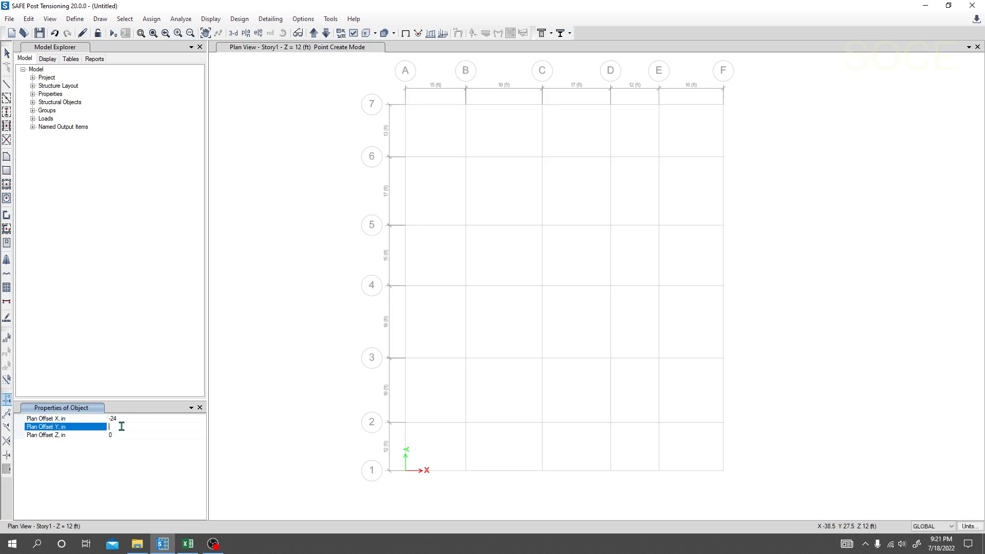
{"action": "type", "text": "24"}
{"action": "left_click", "coordinate": [407, 109]}
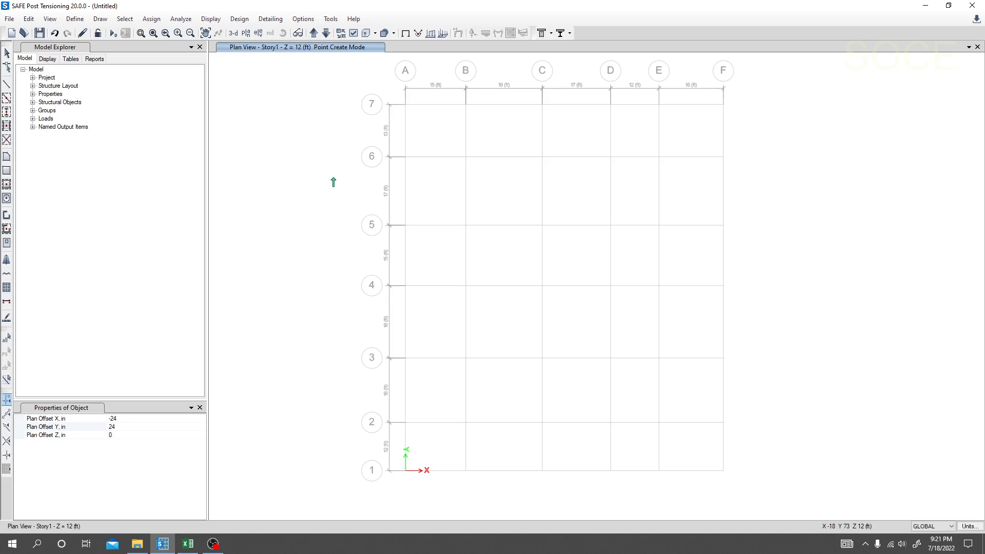
Draw a joint at grid point A-1 with both X and Y plan offsets at -24 in, and refresh the plan view.
{"action": "left_click", "coordinate": [112, 419]}
{"action": "type", "text": "-"}
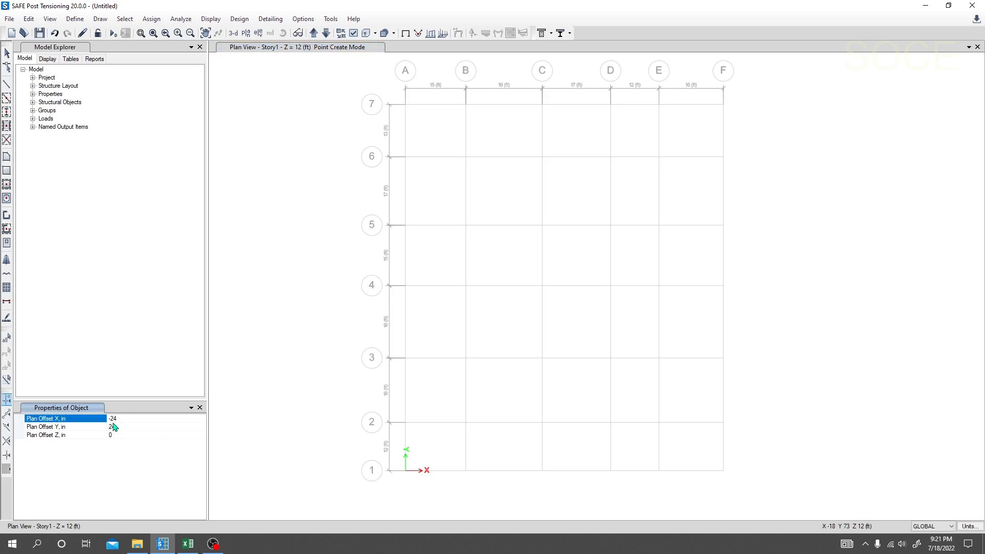
{"action": "left_click", "coordinate": [112, 427]}
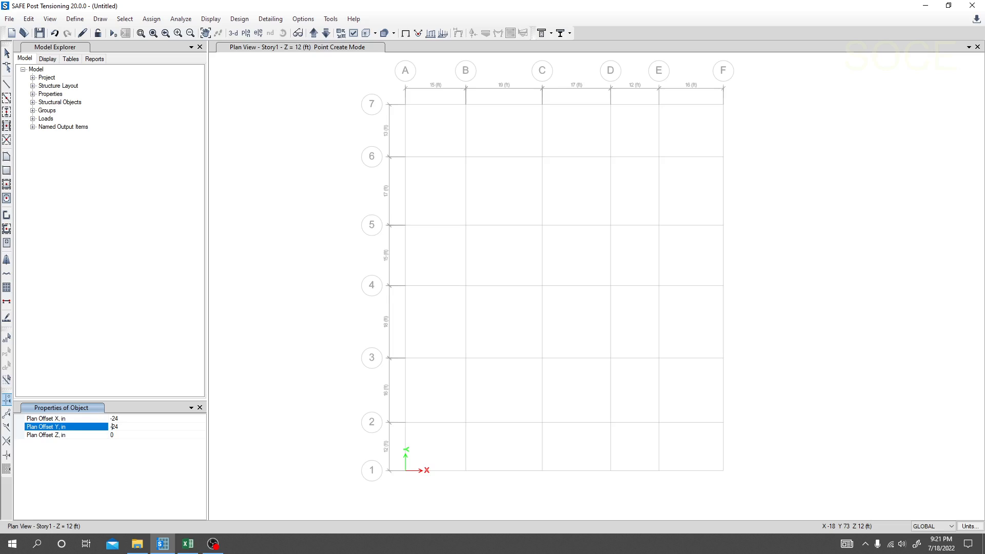
{"action": "left_click", "coordinate": [405, 472]}
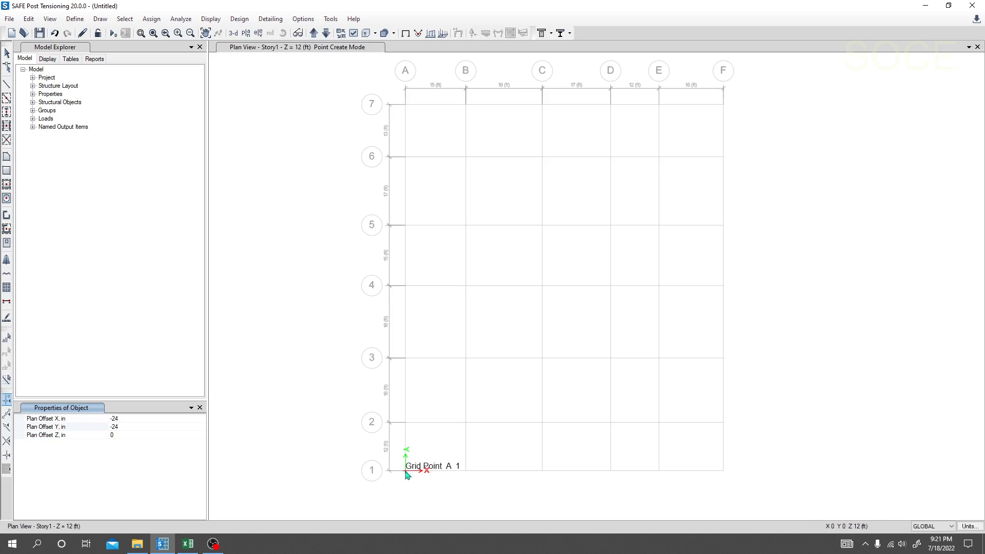
{"action": "left_click", "coordinate": [245, 34]}
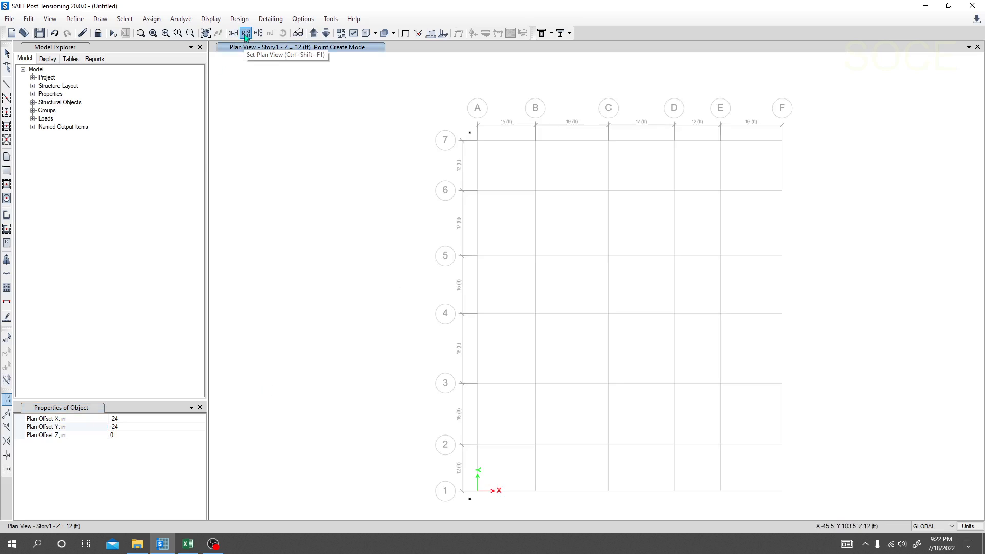
{"action": "key", "text": "Escape"}
Draw a joint at grid point F-1 with plan offsets of 24 in in X and -24 in in Y.
{"action": "middle_click_drag", "start_coordinate": [491, 243], "coordinate": [473, 215]}
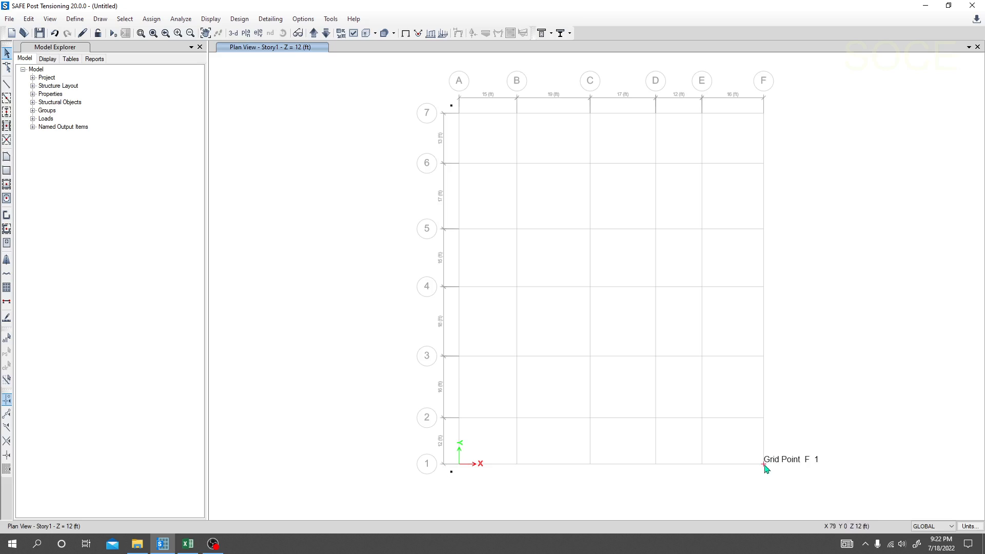
{"action": "left_click", "coordinate": [102, 19]}
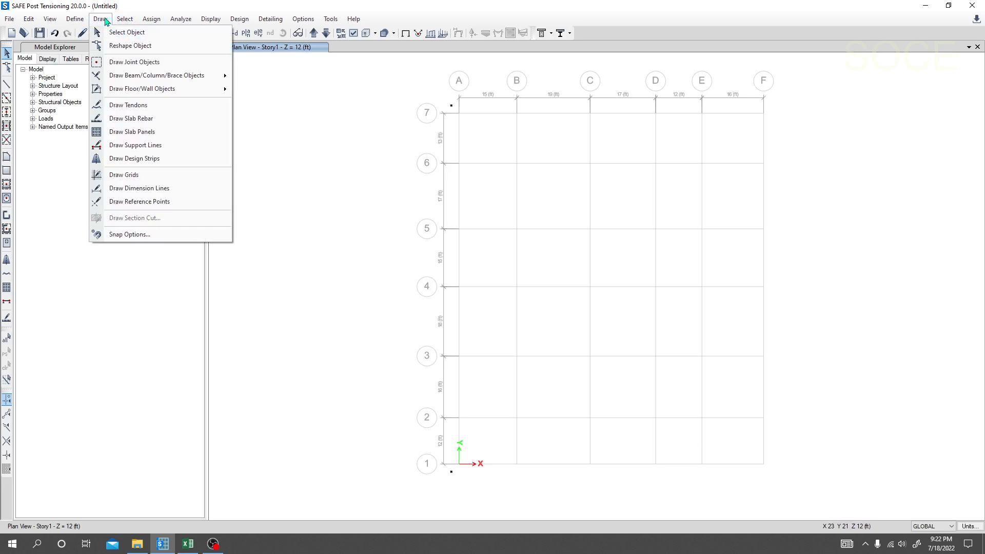
{"action": "left_click", "coordinate": [134, 61]}
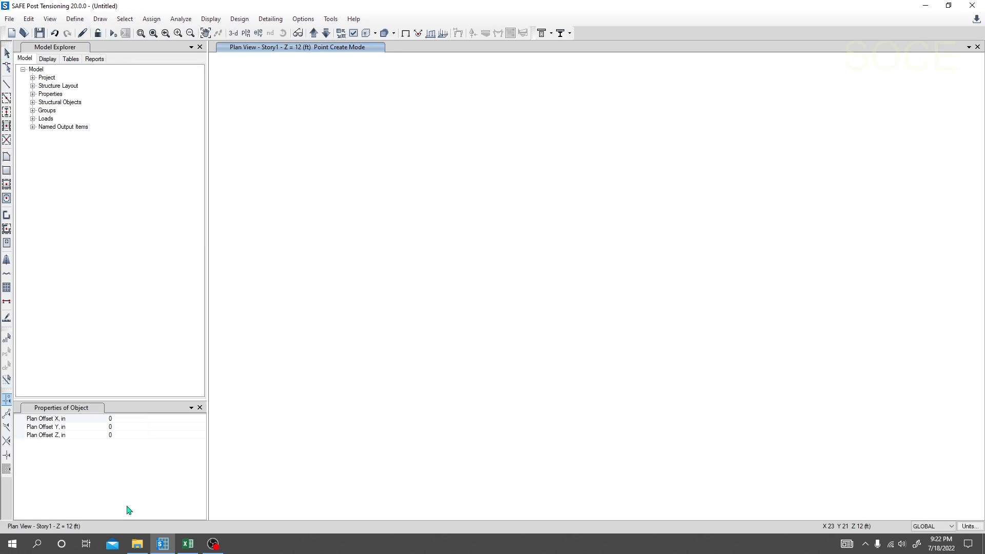
{"action": "left_click", "coordinate": [131, 426]}
{"action": "left_click", "coordinate": [128, 418]}
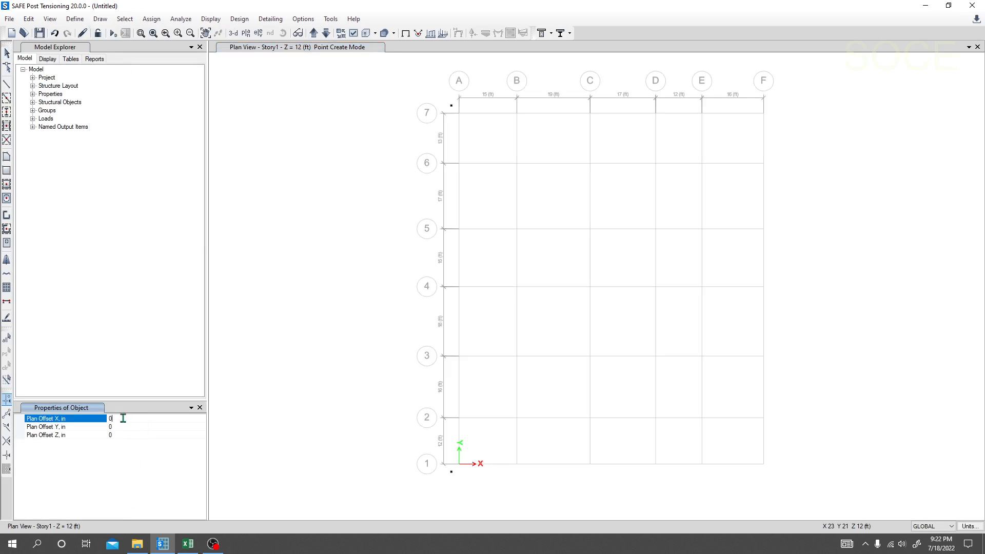
{"action": "key", "text": "BackSpace"}
{"action": "type", "text": "24"}
{"action": "left_click", "coordinate": [109, 426]}
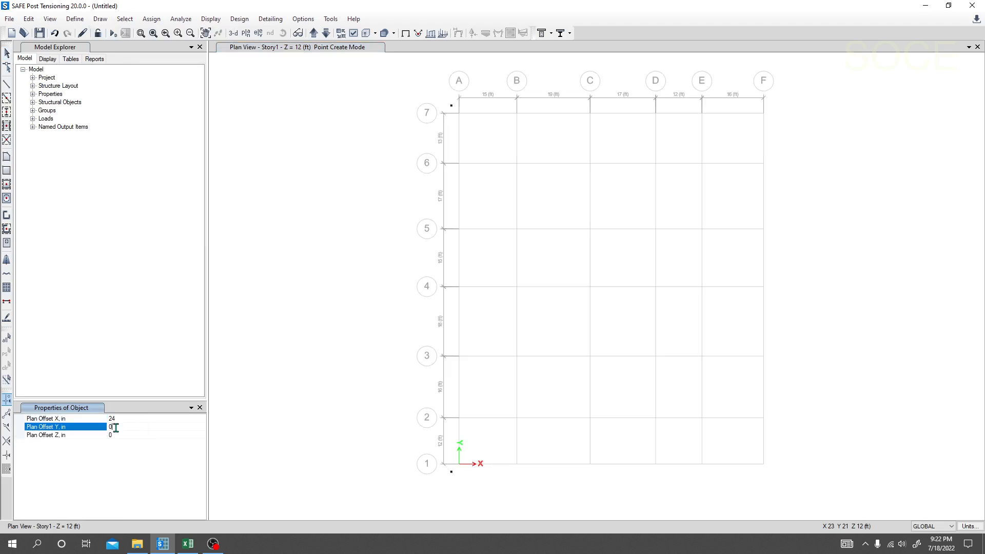
{"action": "key", "text": "BackSpace"}
{"action": "type", "text": "-24"}
{"action": "left_click", "coordinate": [763, 466]}
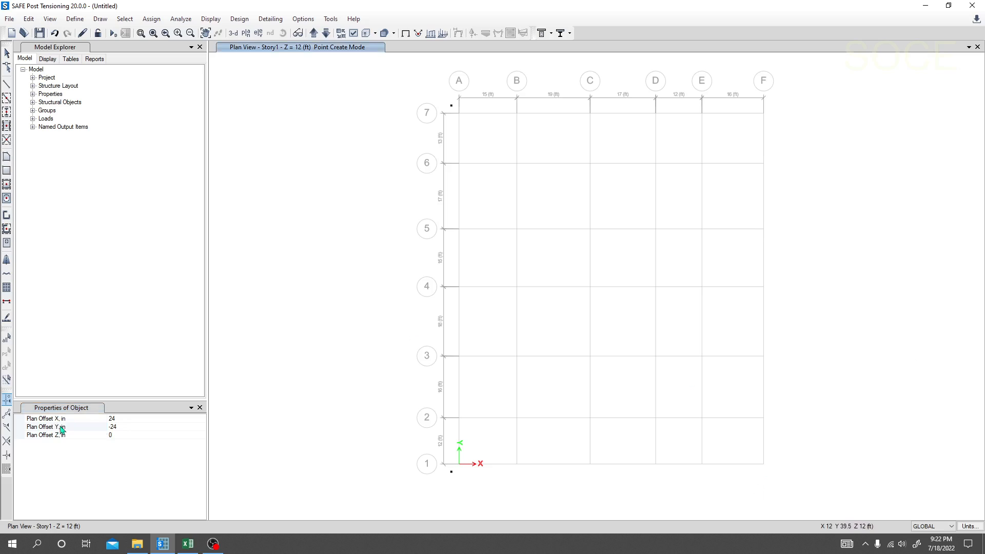
Draw joints at grid points F-5, D-5 and D-7 with a 24 in plan offset in X and Y, and refresh the plan view.
{"action": "left_click", "coordinate": [108, 427]}
{"action": "left_click", "coordinate": [108, 427]}
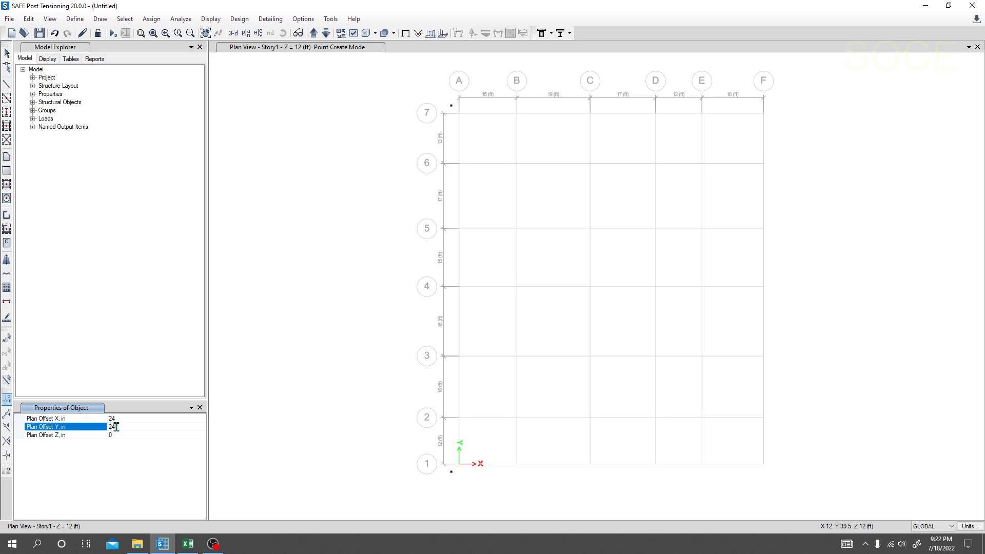
{"action": "left_click", "coordinate": [764, 229]}
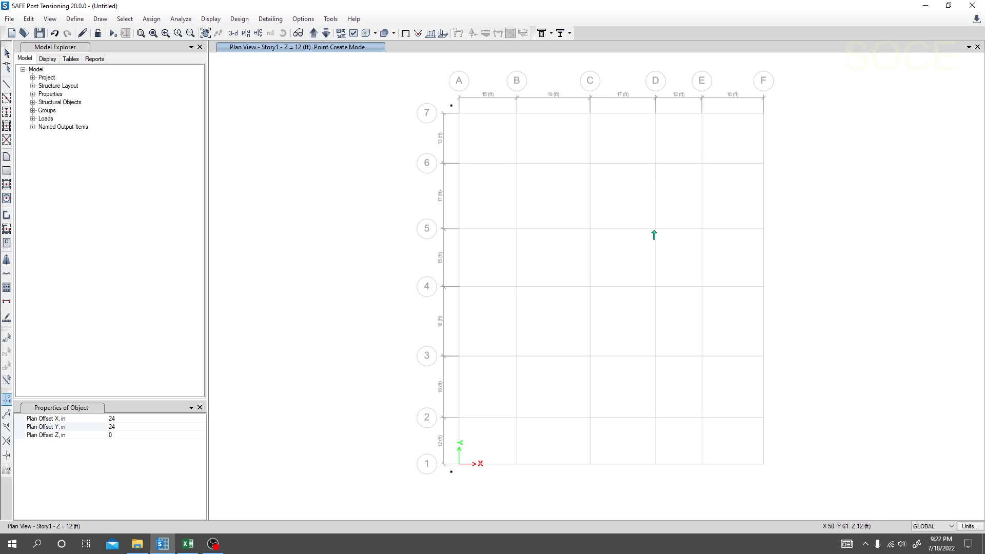
{"action": "left_click", "coordinate": [246, 34]}
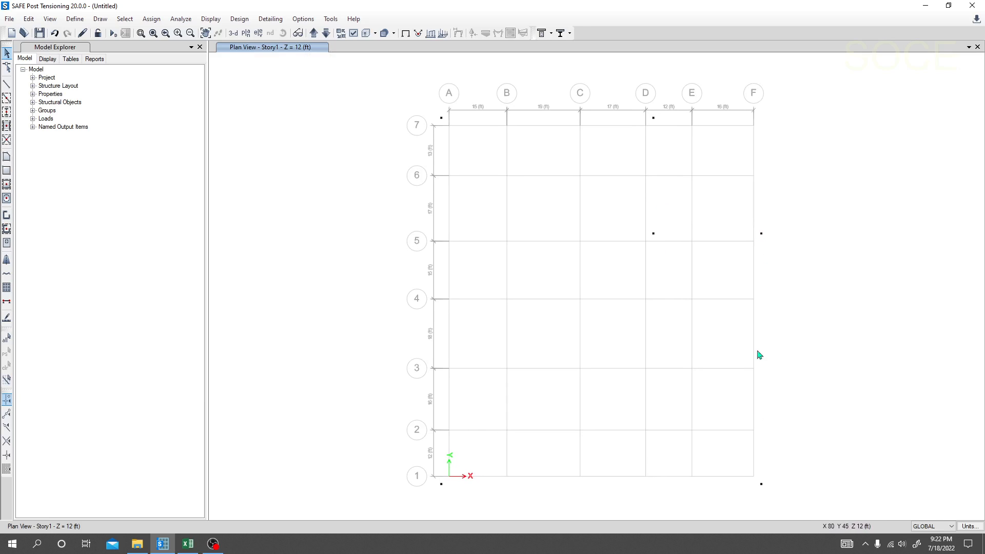
Draw the mat slab as a Mat 20 area through the six offset corner joints, starting near A-7 and ending near A-1.
{"action": "middle_click_drag", "start_coordinate": [417, 422], "coordinate": [413, 420]}
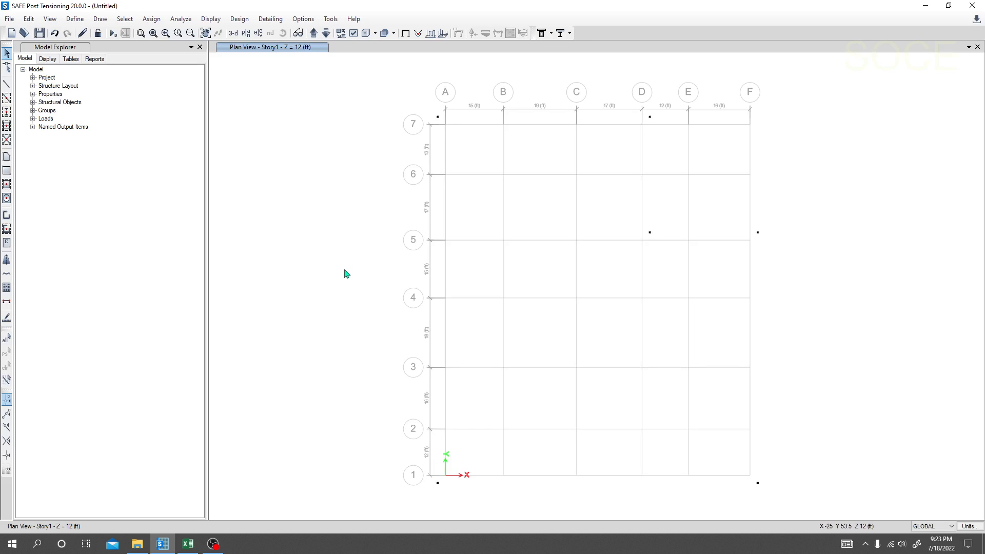
{"action": "middle_click_drag", "start_coordinate": [345, 270], "coordinate": [326, 255]}
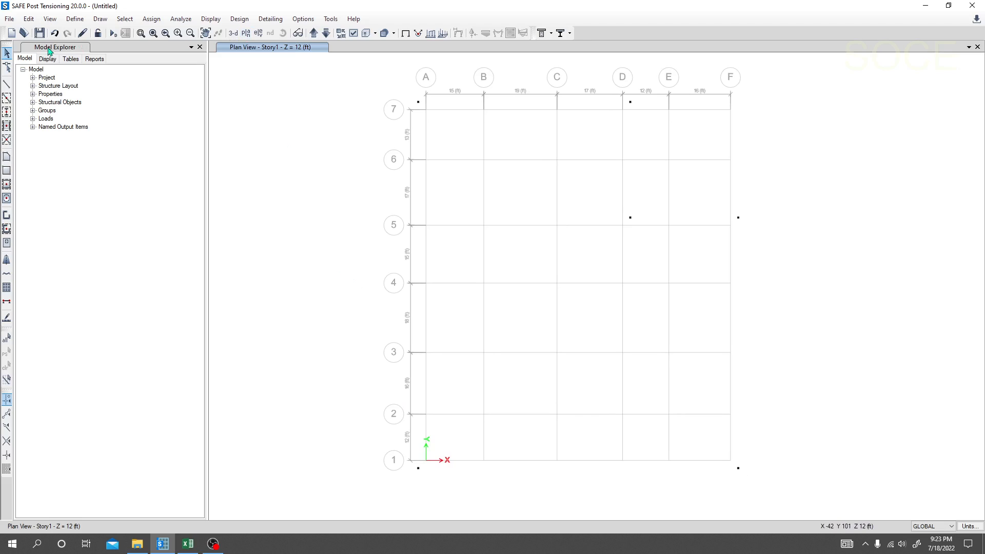
{"action": "left_click", "coordinate": [8, 158]}
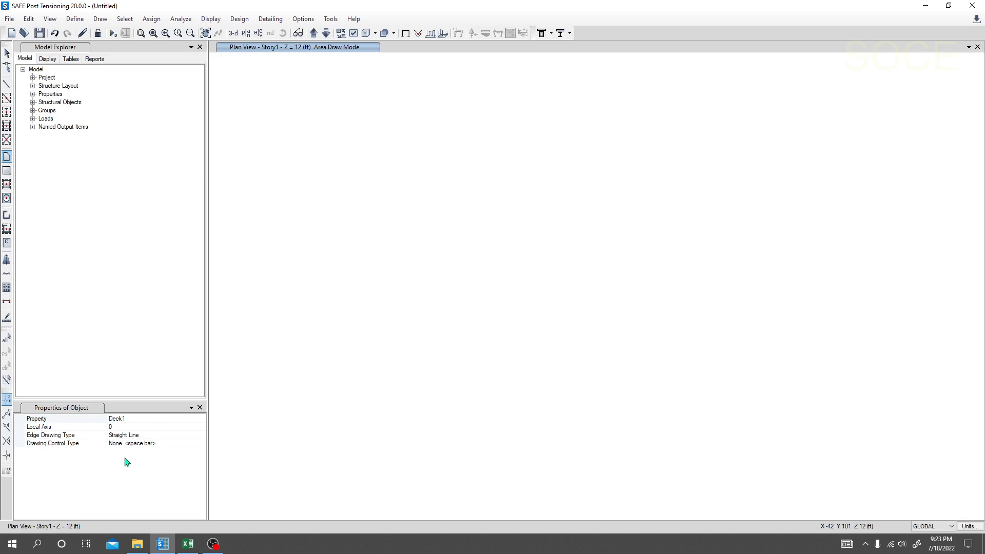
{"action": "left_click", "coordinate": [150, 418]}
{"action": "left_click", "coordinate": [164, 418]}
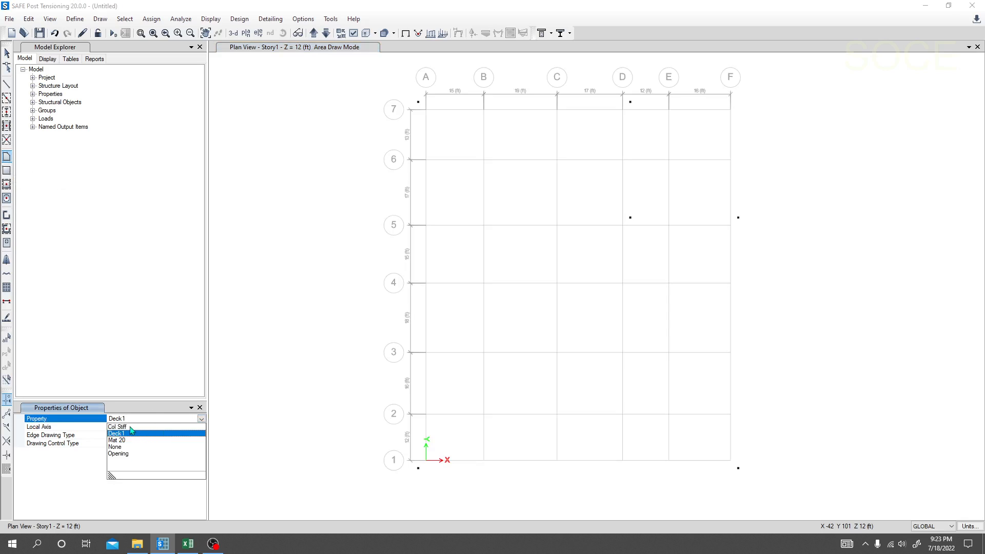
{"action": "left_click", "coordinate": [128, 442]}
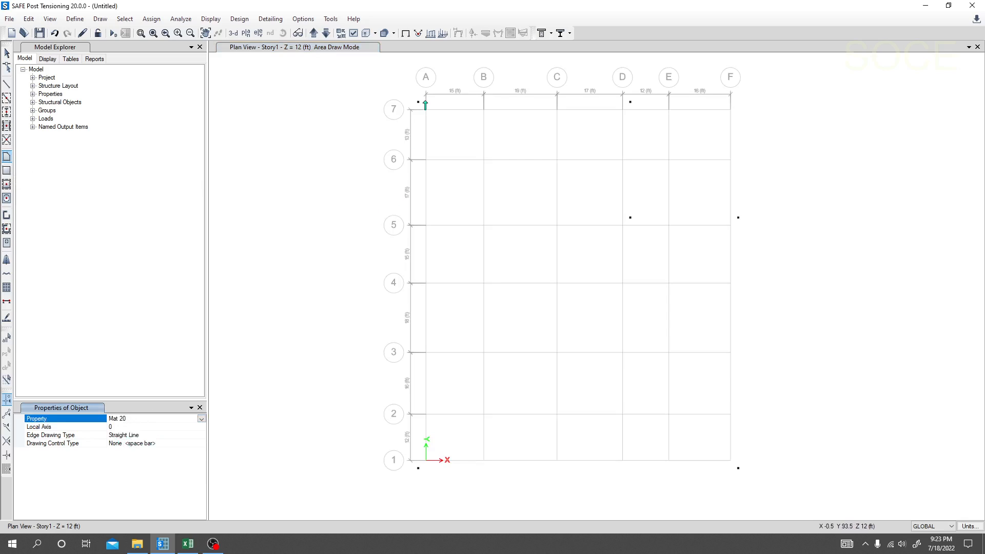
{"action": "left_click", "coordinate": [418, 103]}
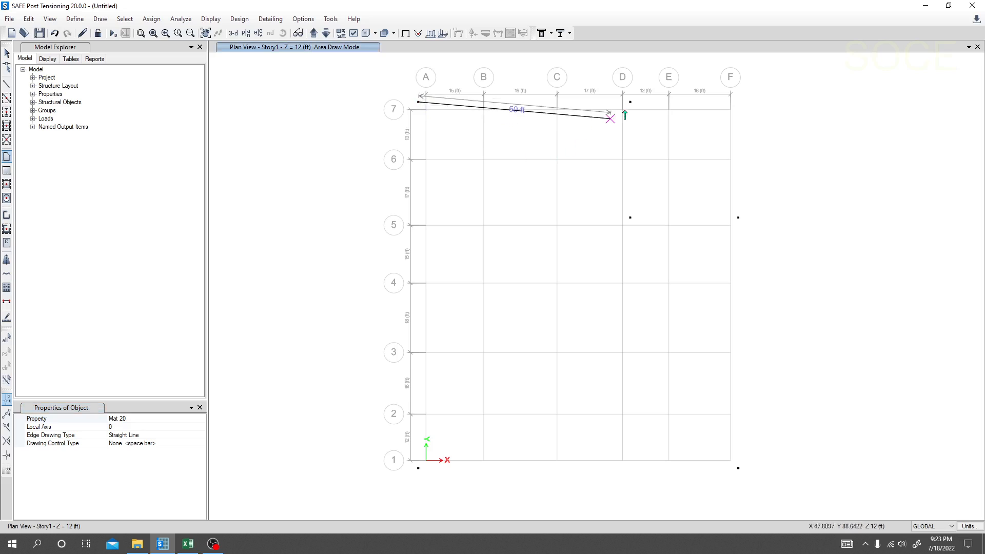
{"action": "left_click", "coordinate": [630, 102]}
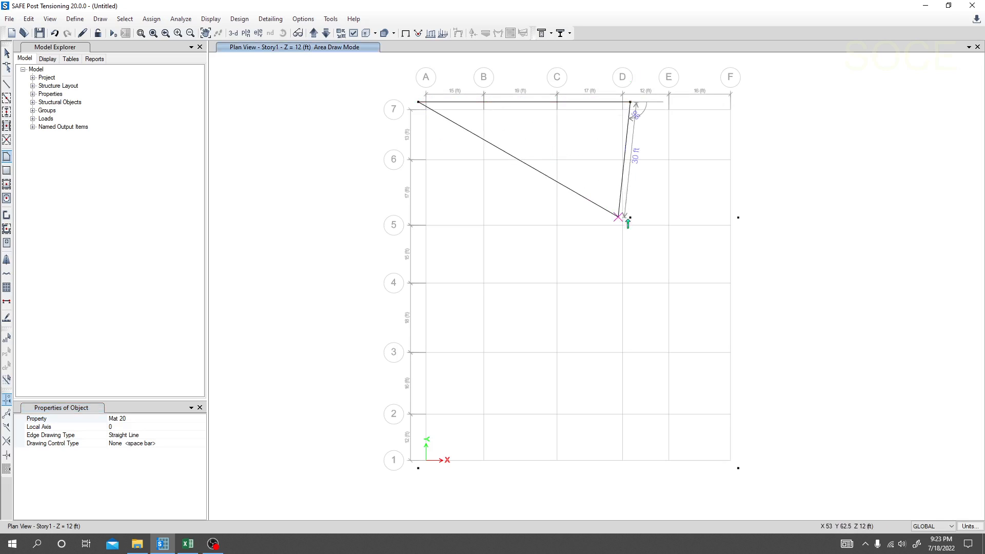
{"action": "left_click", "coordinate": [630, 217]}
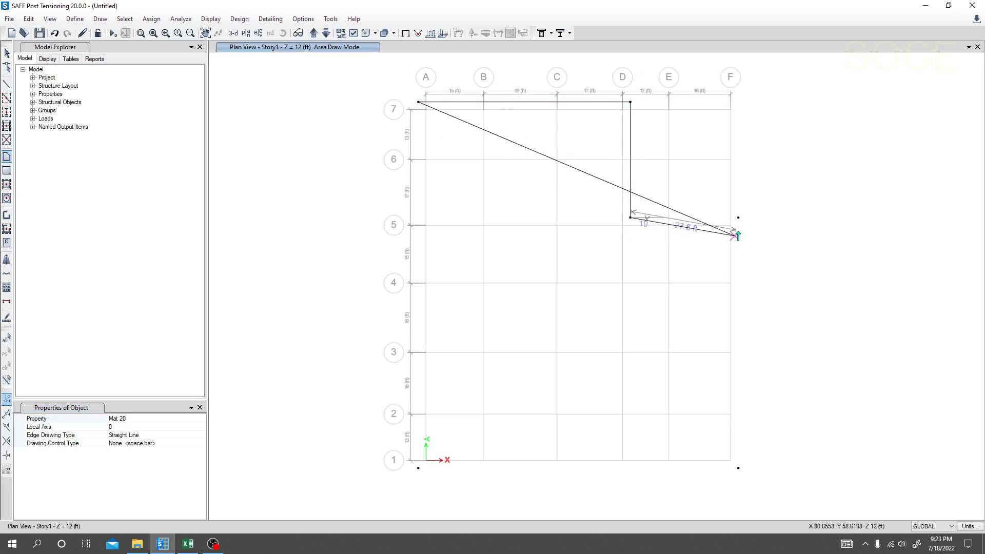
{"action": "left_click", "coordinate": [738, 217]}
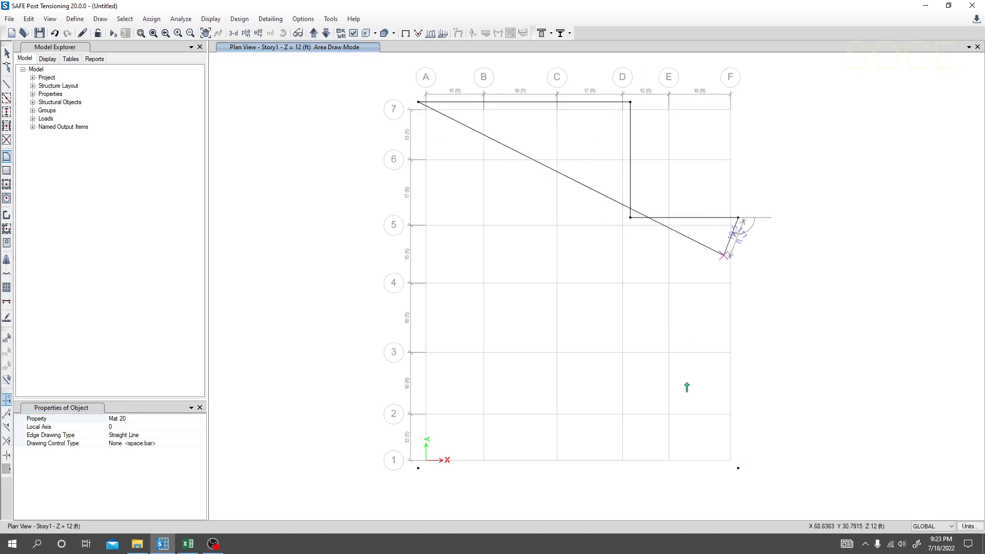
{"action": "left_click", "coordinate": [738, 468]}
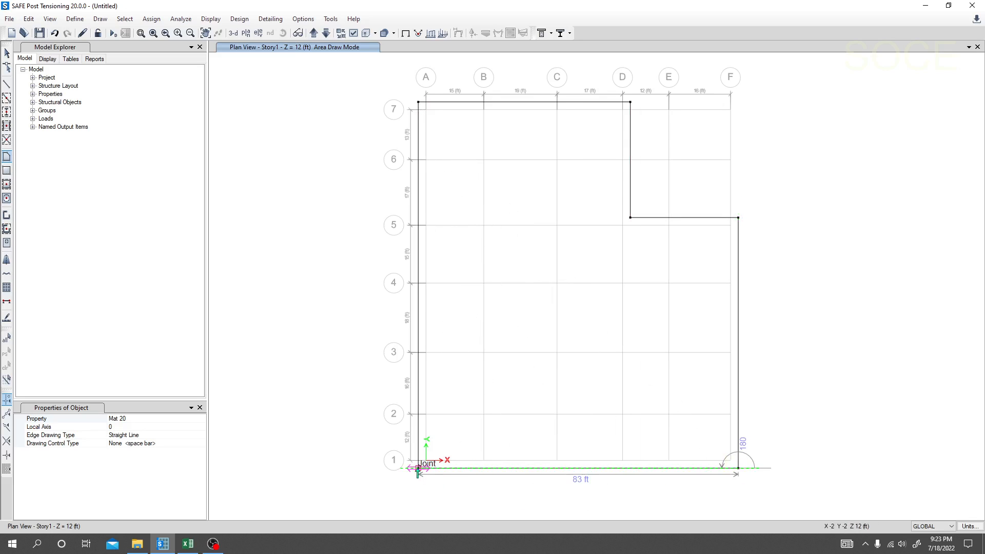
{"action": "left_click", "coordinate": [418, 468]}
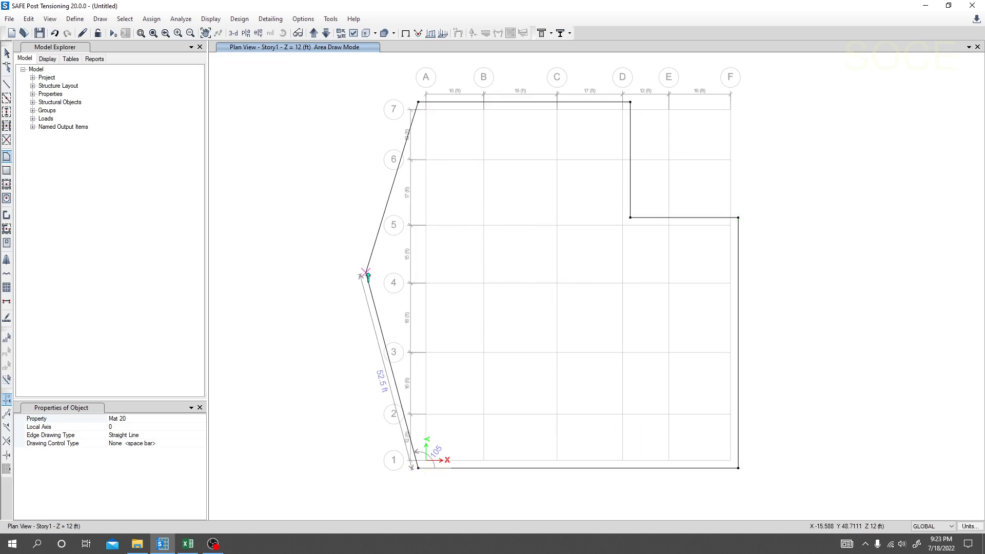
{"action": "key", "text": "Return"}
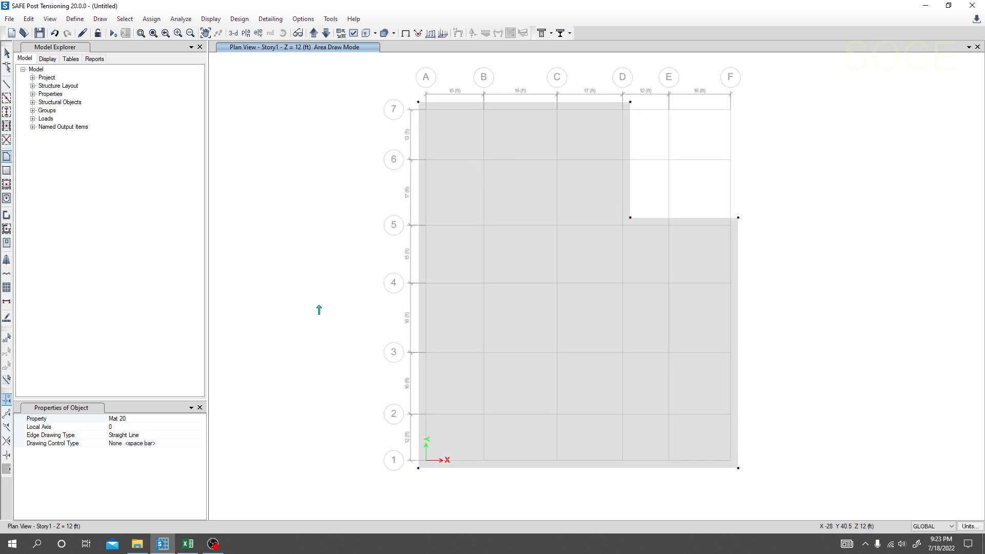
{"action": "key", "text": "Escape"}
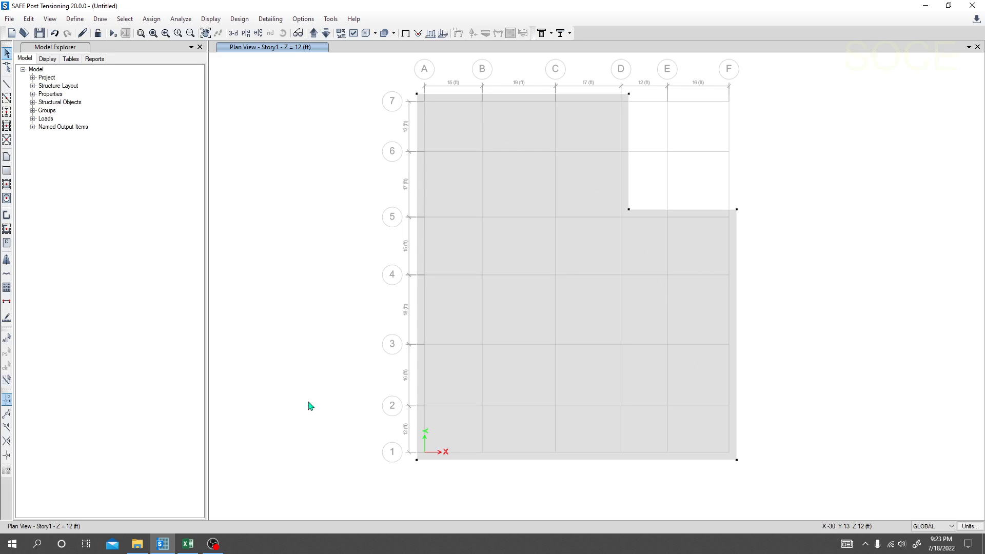
Set up quick drawing of rectangular areas around points with the Col Stiff property and 12 in X and Y dimensions.
{"action": "left_click", "coordinate": [7, 199]}
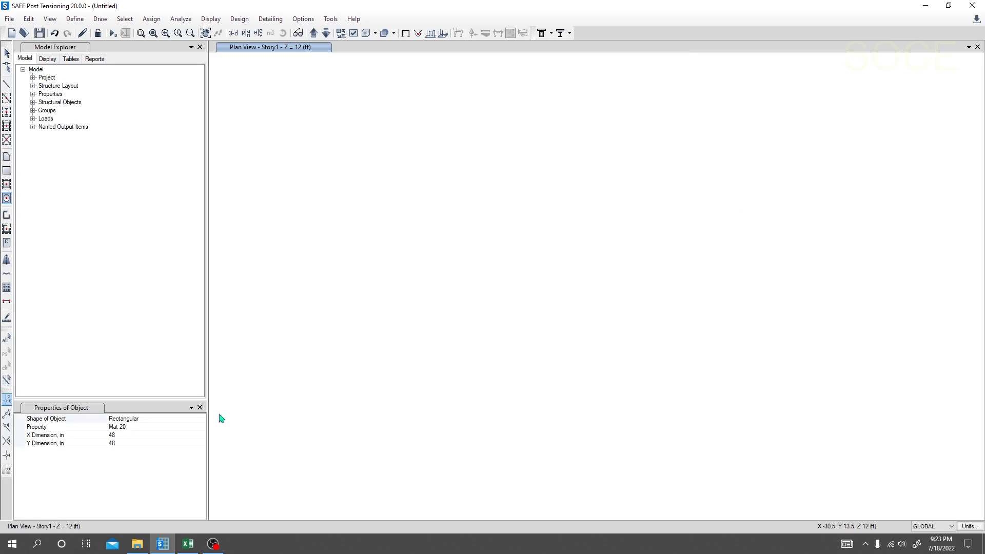
{"action": "left_click", "coordinate": [165, 423]}
{"action": "left_click", "coordinate": [187, 429]}
{"action": "left_click", "coordinate": [202, 427]}
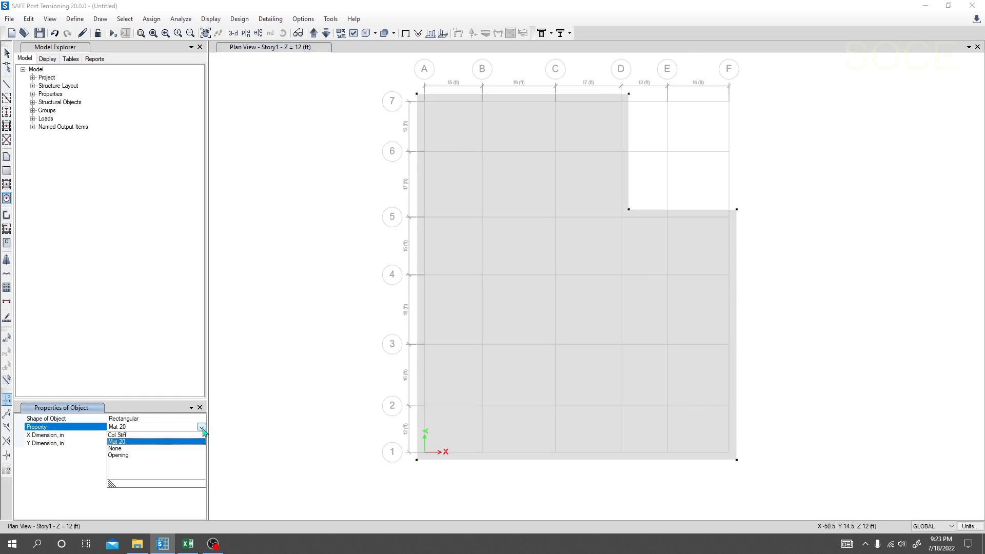
{"action": "left_click", "coordinate": [126, 435]}
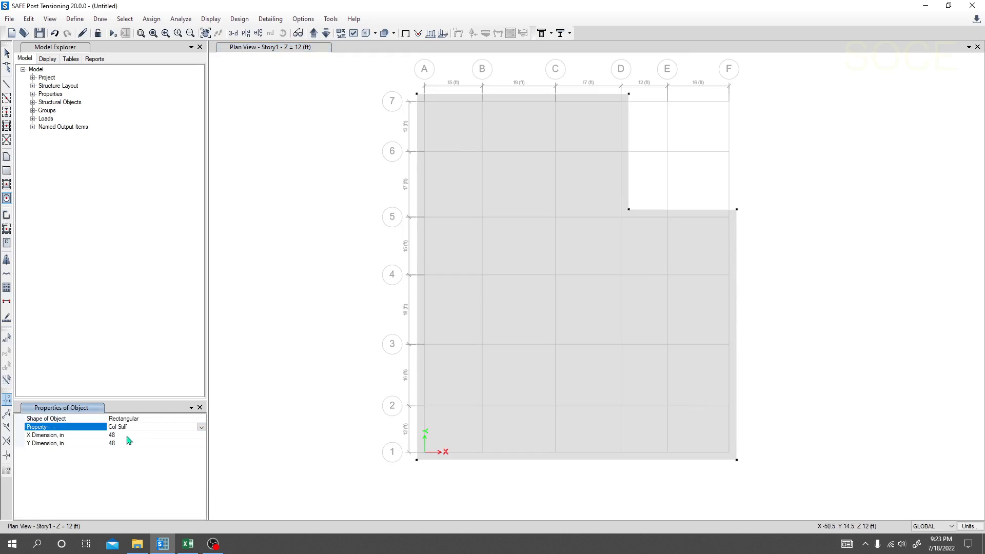
{"action": "left_click", "coordinate": [126, 436]}
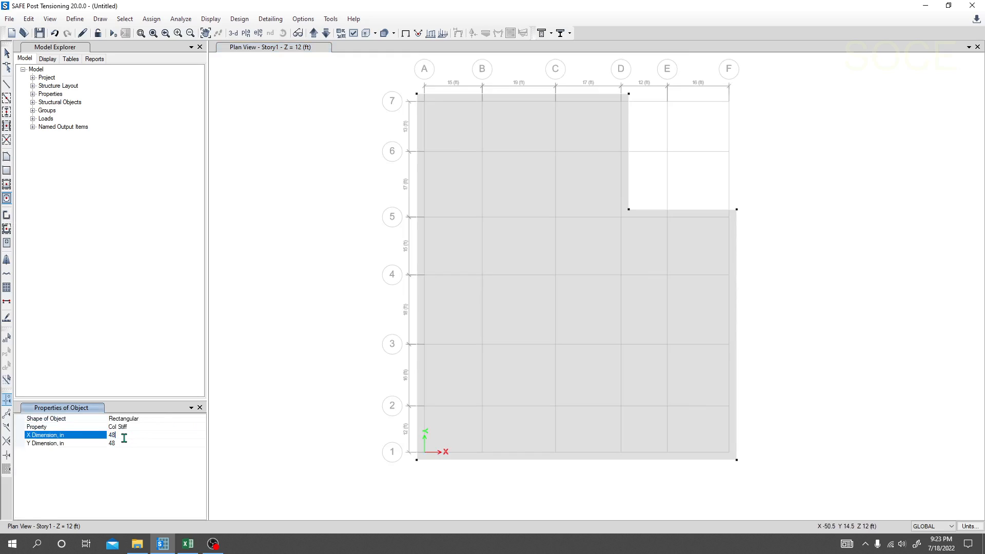
{"action": "double_click", "coordinate": [113, 435]}
{"action": "left_click", "coordinate": [132, 442]}
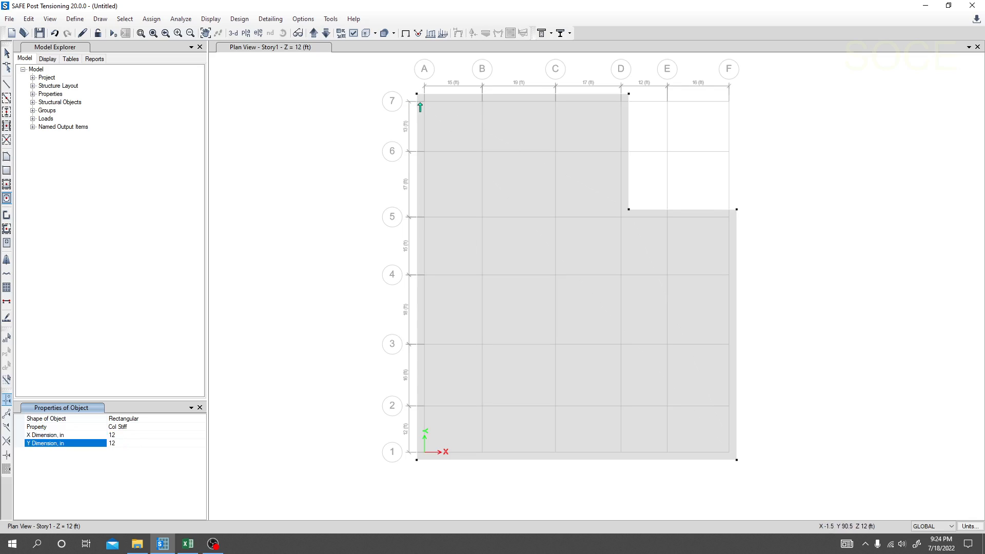
Place 12 x 12 in Col Stiff areas at all perimeter grid points of the L-shaped slab, from A-7 around to B-7.
{"action": "left_click_drag", "start_coordinate": [434, 96], "coordinate": [445, 477]}
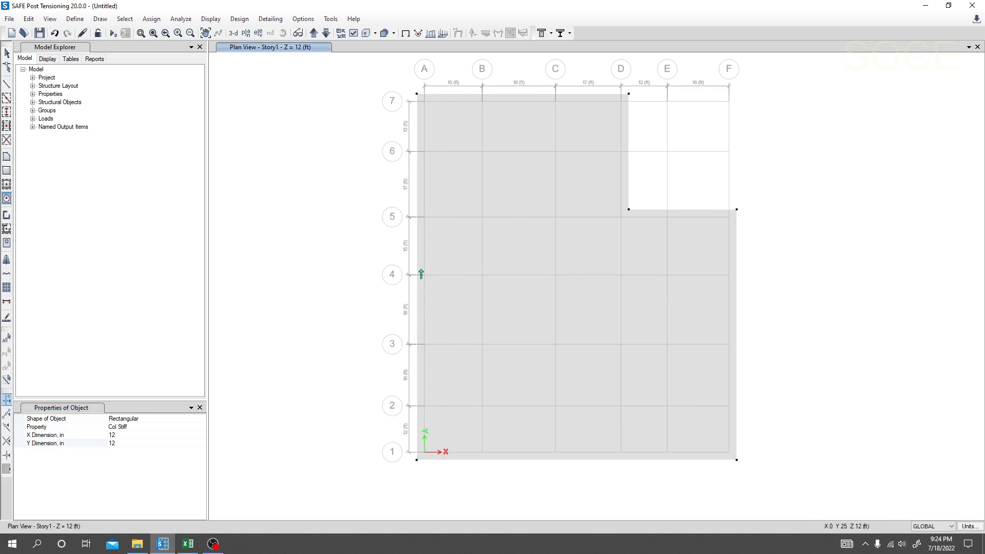
{"action": "left_click", "coordinate": [425, 103]}
{"action": "left_click", "coordinate": [424, 151]}
{"action": "left_click", "coordinate": [424, 217]}
{"action": "left_click", "coordinate": [425, 275]}
{"action": "left_click", "coordinate": [425, 345]}
{"action": "left_click", "coordinate": [425, 406]}
{"action": "left_click", "coordinate": [424, 452]}
{"action": "left_click", "coordinate": [482, 452]}
{"action": "left_click", "coordinate": [556, 452]}
{"action": "left_click", "coordinate": [621, 452]}
{"action": "left_click", "coordinate": [667, 452]}
{"action": "left_click", "coordinate": [729, 452]}
{"action": "left_click", "coordinate": [729, 406]}
{"action": "left_click", "coordinate": [729, 344]}
{"action": "left_click", "coordinate": [728, 275]}
{"action": "left_click", "coordinate": [729, 217]}
{"action": "left_click", "coordinate": [667, 217]}
{"action": "left_click", "coordinate": [622, 216]}
{"action": "left_click", "coordinate": [622, 152]}
{"action": "left_click", "coordinate": [620, 101]}
{"action": "left_click", "coordinate": [555, 101]}
{"action": "left_click", "coordinate": [483, 100]}
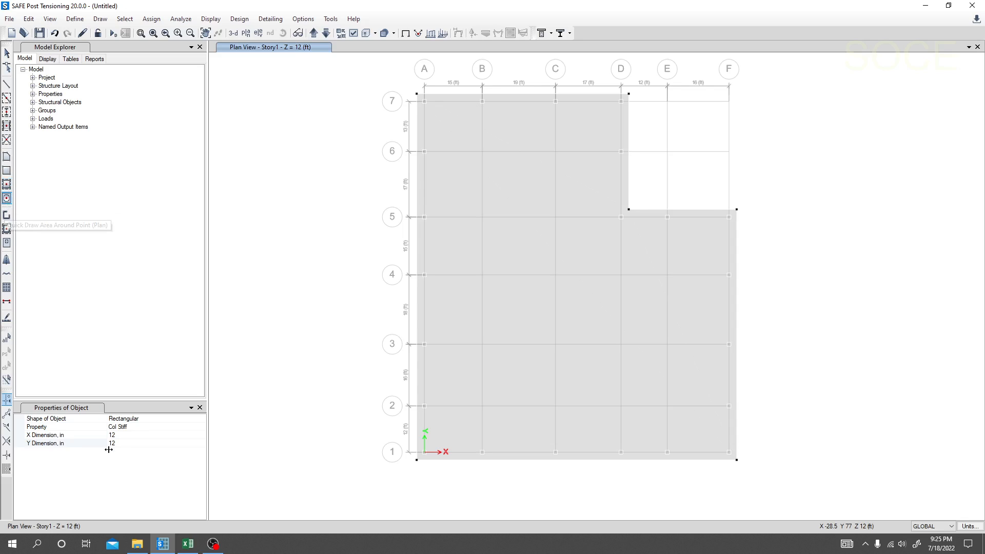
Place 15 x 18 in Col Stiff areas at the interior grid points except C-4, undoing the misplaced one near B-2.
{"action": "left_click", "coordinate": [126, 436]}
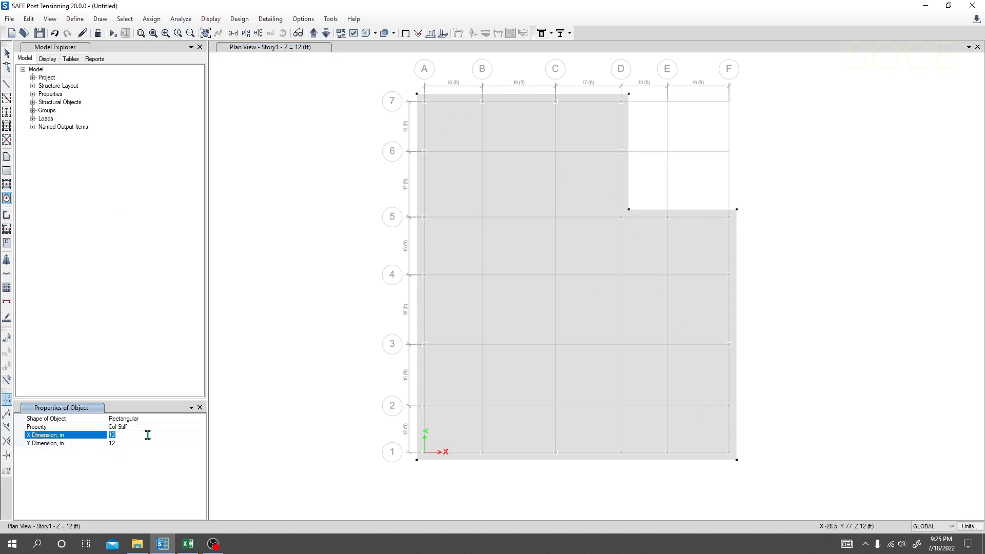
{"action": "type", "text": "15"}
{"action": "left_click", "coordinate": [123, 444]}
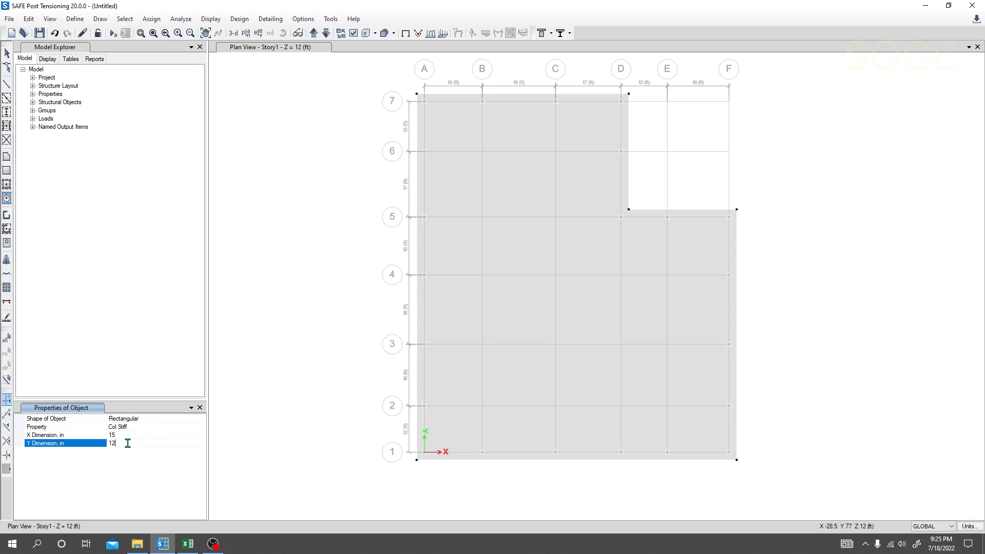
{"action": "type", "text": "18"}
{"action": "left_click", "coordinate": [482, 152]}
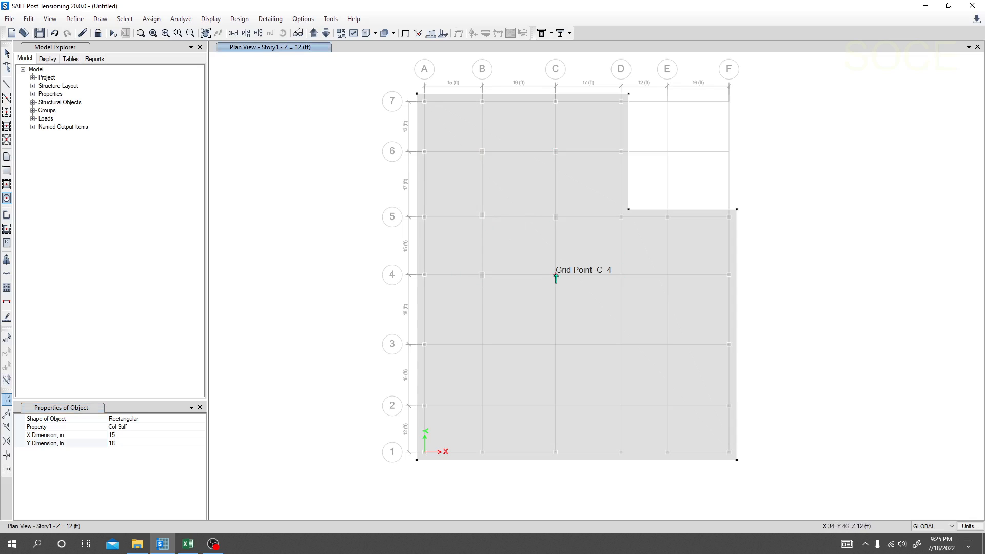
{"action": "left_click", "coordinate": [621, 275]}
{"action": "left_click", "coordinate": [482, 411]}
{"action": "key", "text": "ctrl+z"}
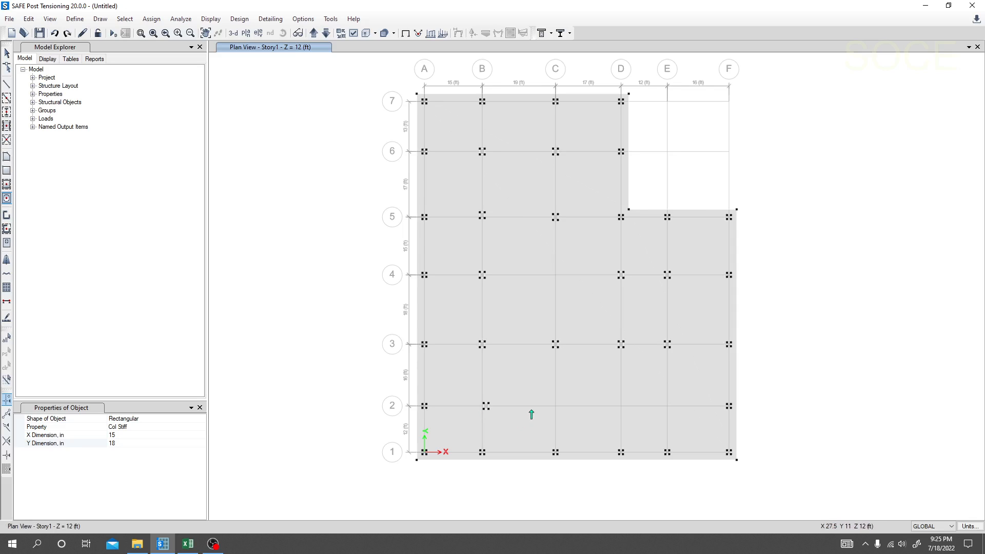
{"action": "key", "text": "ctrl+z"}
{"action": "key", "text": "Escape"}
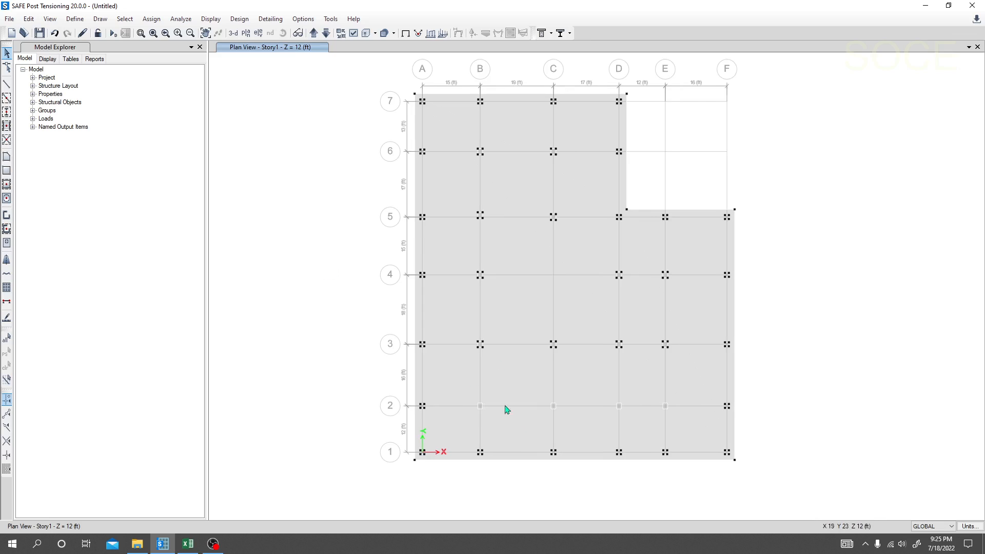
Examine the slab and the Col Stiff column areas in the extruded 3-D view, and return to the Story1 plan view.
{"action": "scroll", "coordinate": [519, 419], "scroll_direction": "up", "scroll_amount": 2}
{"action": "scroll", "coordinate": [564, 367], "scroll_direction": "down", "scroll_amount": 4}
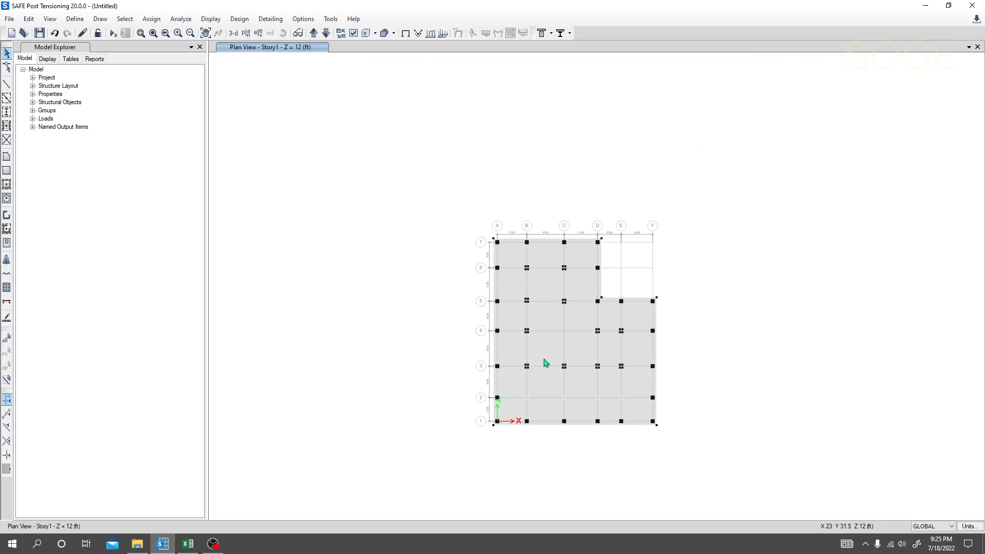
{"action": "scroll", "coordinate": [545, 363], "scroll_direction": "up", "scroll_amount": 3}
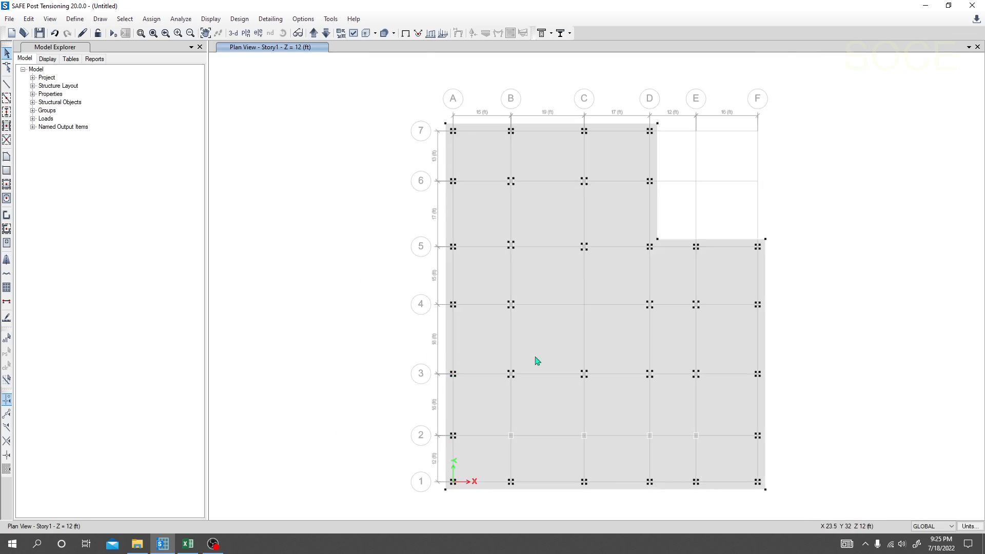
{"action": "left_click", "coordinate": [233, 33]}
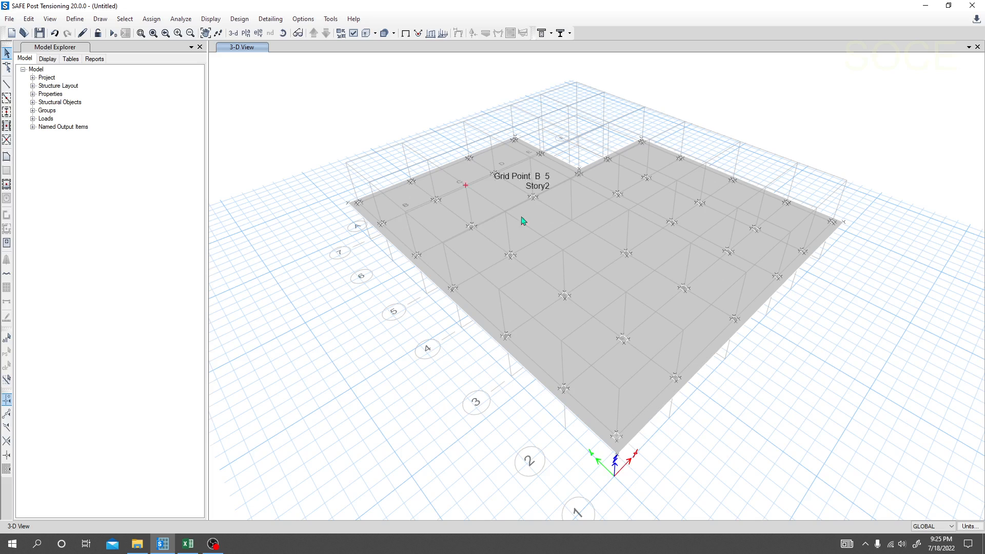
{"action": "scroll", "coordinate": [398, 214], "scroll_direction": "up", "scroll_amount": 4}
{"action": "scroll", "coordinate": [443, 223], "scroll_direction": "down", "scroll_amount": 6}
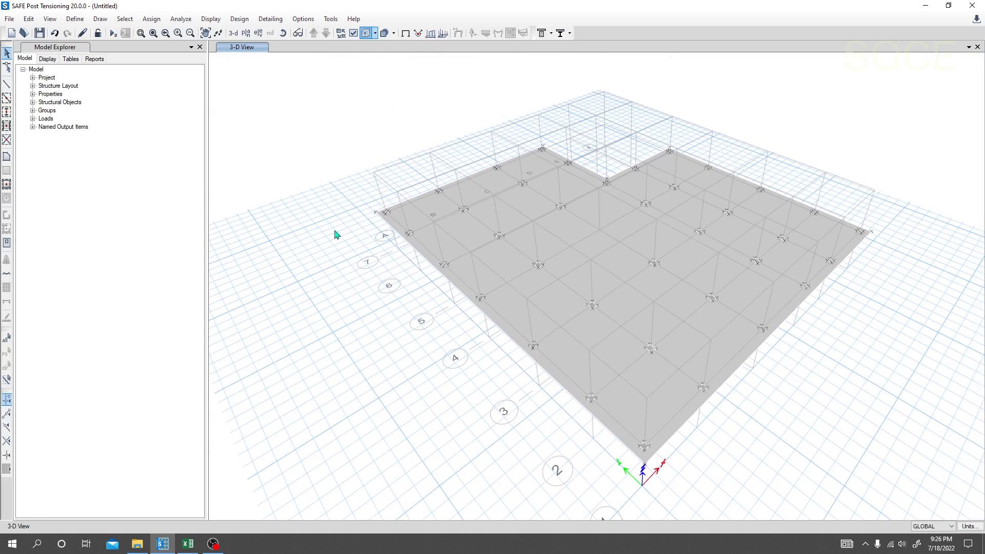
{"action": "middle_click_drag", "start_coordinate": [411, 298], "coordinate": [402, 300]}
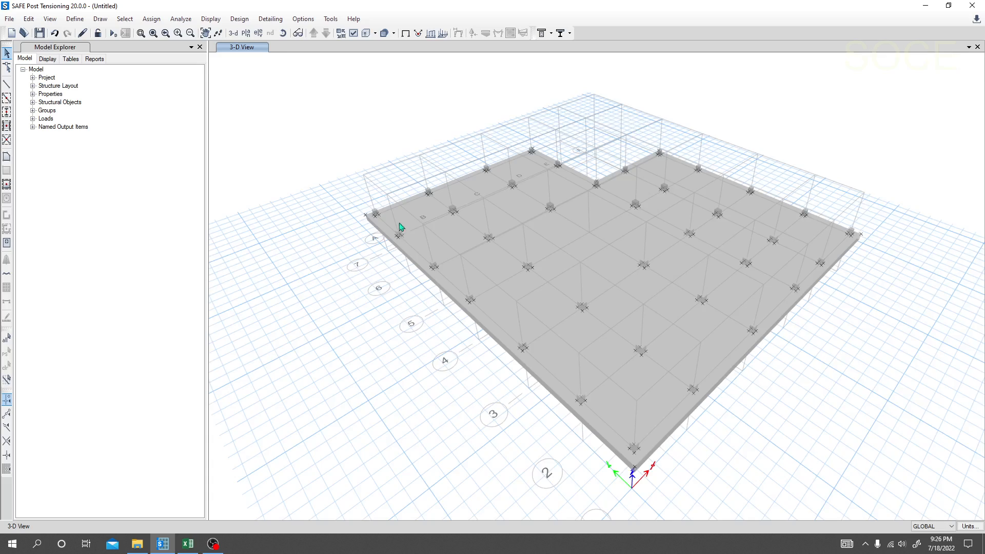
{"action": "scroll", "coordinate": [402, 227], "scroll_direction": "up", "scroll_amount": 3}
{"action": "scroll", "coordinate": [367, 213], "scroll_direction": "down", "scroll_amount": 3}
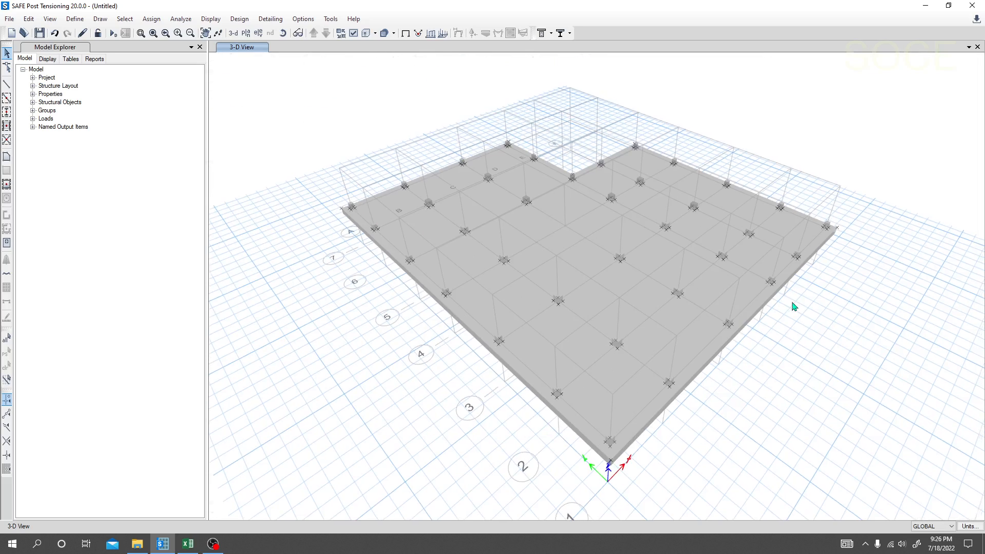
{"action": "middle_click_drag", "start_coordinate": [792, 303], "coordinate": [789, 305]}
{"action": "scroll", "coordinate": [585, 177], "scroll_direction": "up", "scroll_amount": 3}
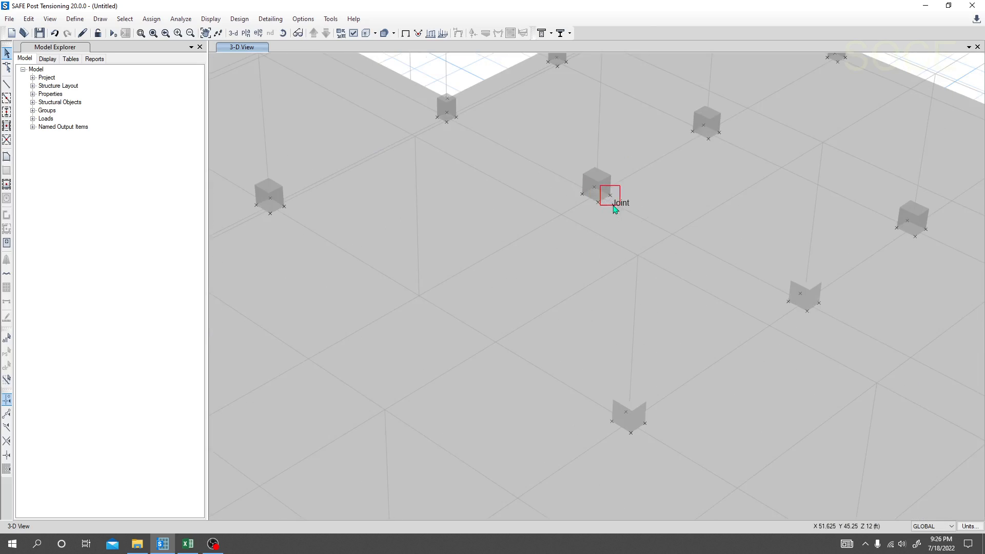
{"action": "scroll", "coordinate": [597, 182], "scroll_direction": "down", "scroll_amount": 3}
{"action": "scroll", "coordinate": [805, 392], "scroll_direction": "down", "scroll_amount": 2}
{"action": "middle_click_drag", "start_coordinate": [804, 392], "coordinate": [681, 409]}
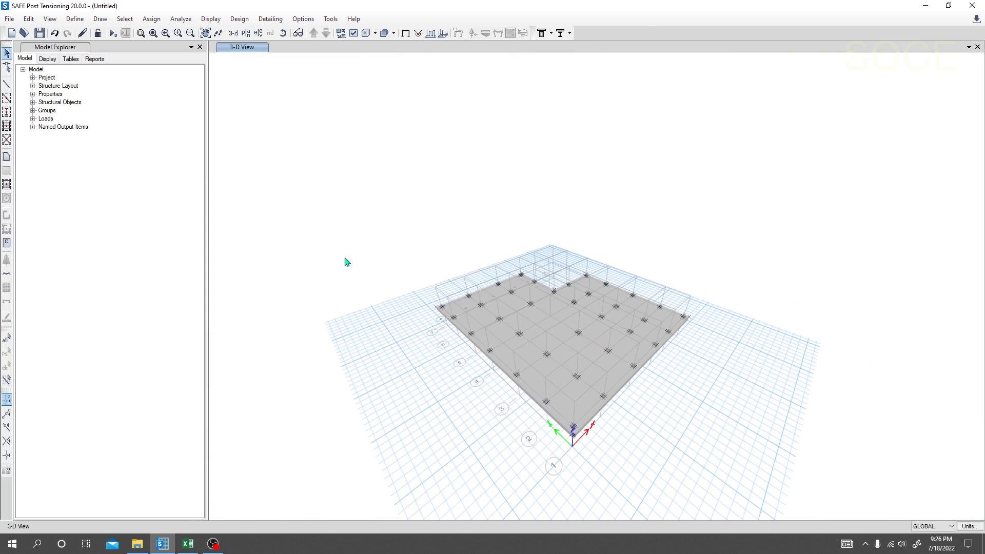
{"action": "left_click", "coordinate": [246, 32]}
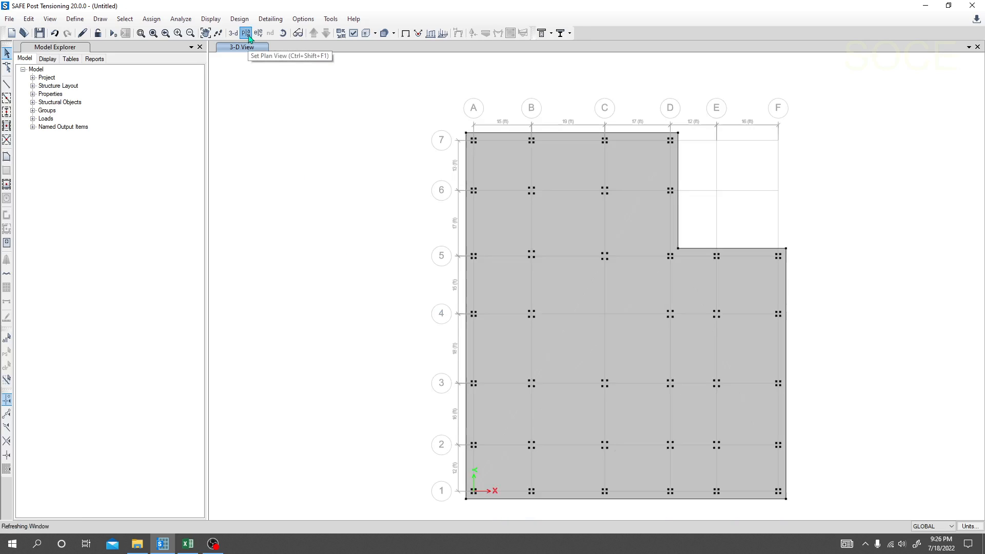
{"action": "middle_click_drag", "start_coordinate": [853, 279], "coordinate": [812, 269]}
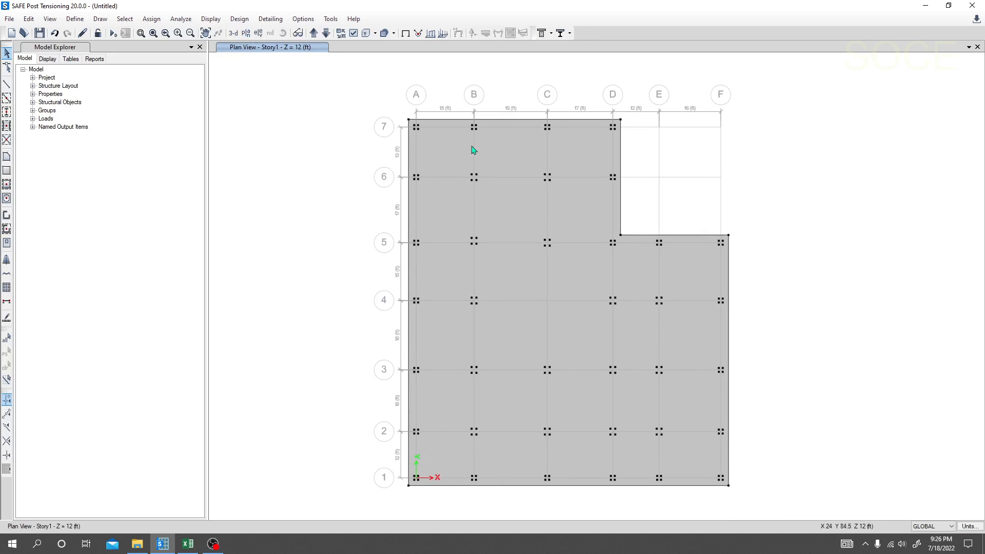
Inspect the mat slab and the Col Stiff area at grid point A-7 by selecting them, and clear the selection.
{"action": "scroll", "coordinate": [418, 133], "scroll_direction": "up", "scroll_amount": 2}
{"action": "scroll", "coordinate": [418, 133], "scroll_direction": "up", "scroll_amount": 1}
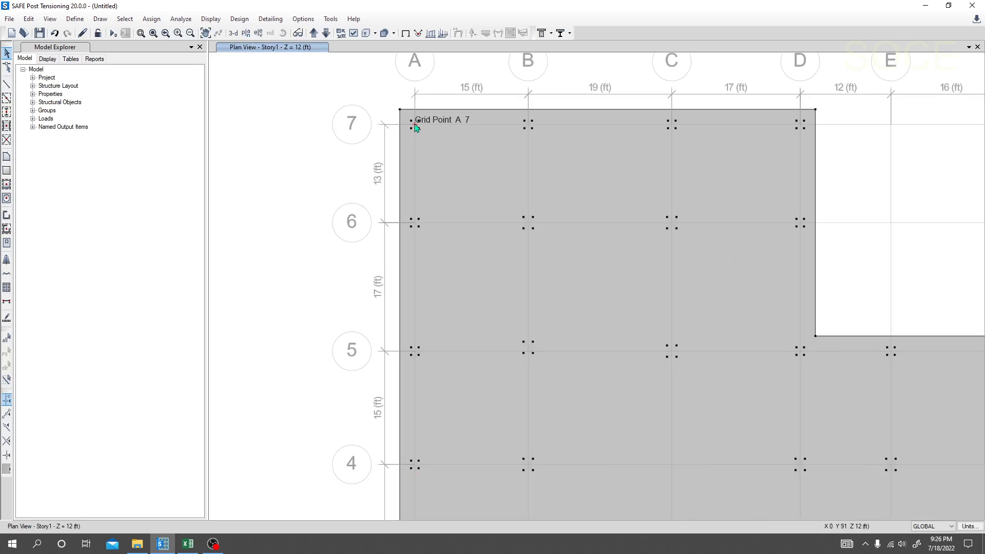
{"action": "left_click", "coordinate": [416, 127]}
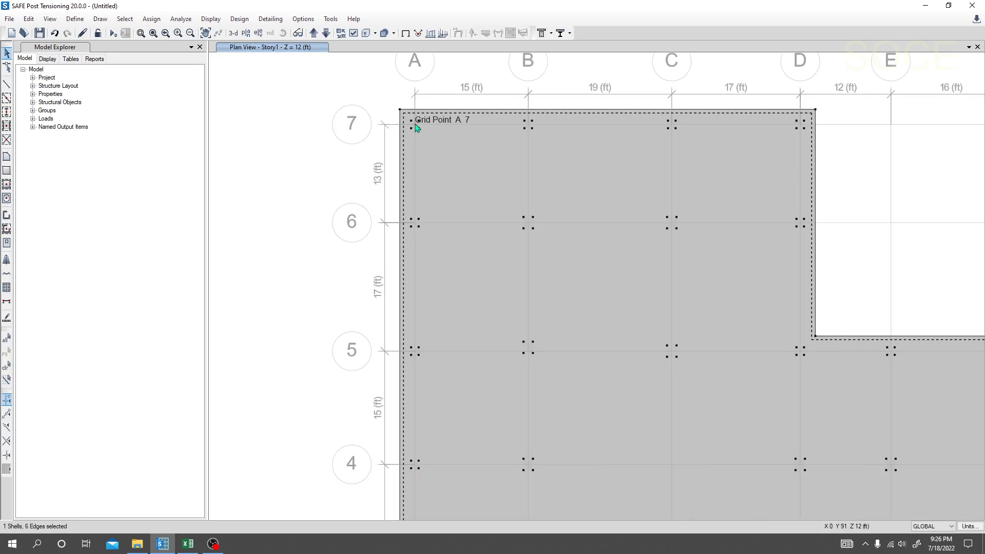
{"action": "left_click", "coordinate": [416, 127]}
{"action": "scroll", "coordinate": [418, 129], "scroll_direction": "up", "scroll_amount": 3}
{"action": "left_click", "coordinate": [419, 130]}
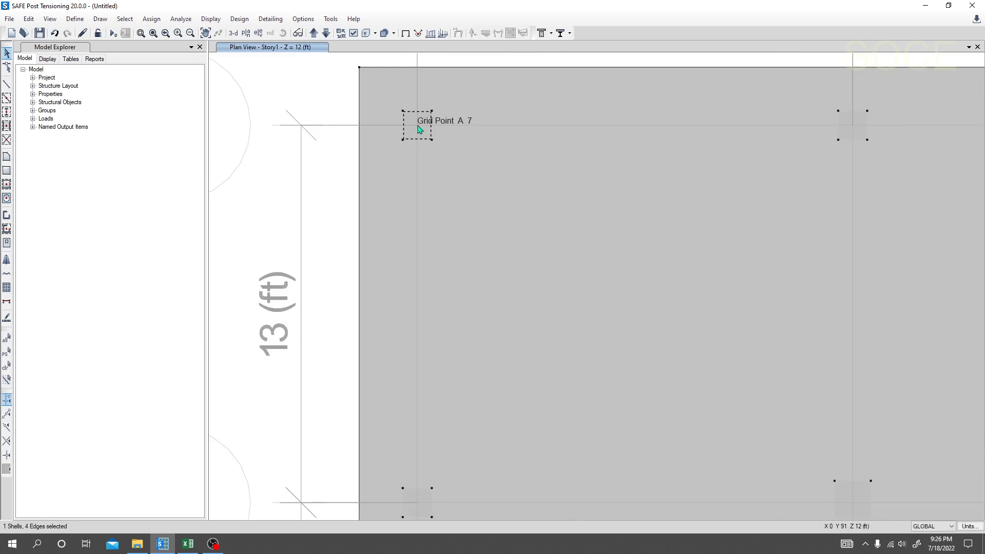
{"action": "left_click", "coordinate": [420, 129]}
{"action": "scroll", "coordinate": [352, 174], "scroll_direction": "down", "scroll_amount": 2}
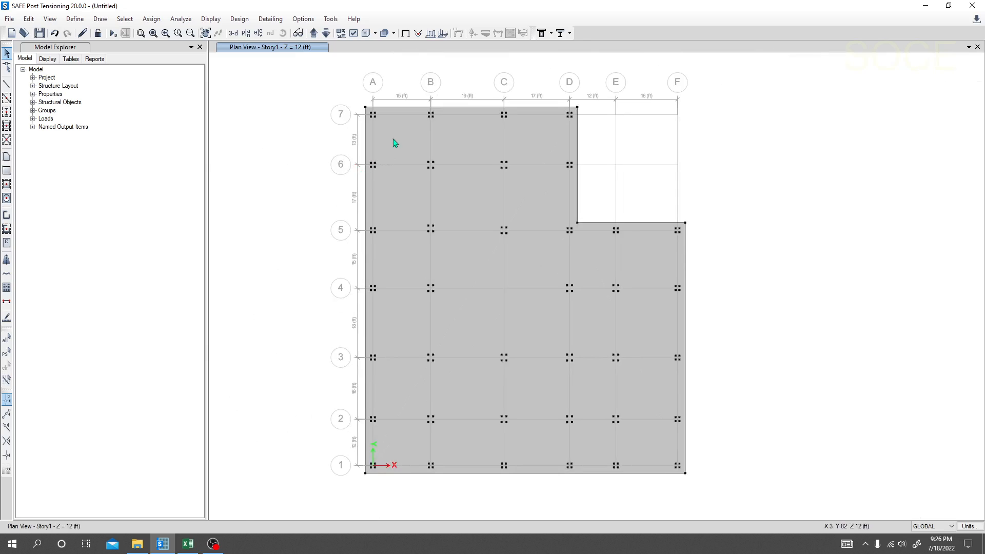
{"action": "scroll", "coordinate": [379, 125], "scroll_direction": "up", "scroll_amount": 2}
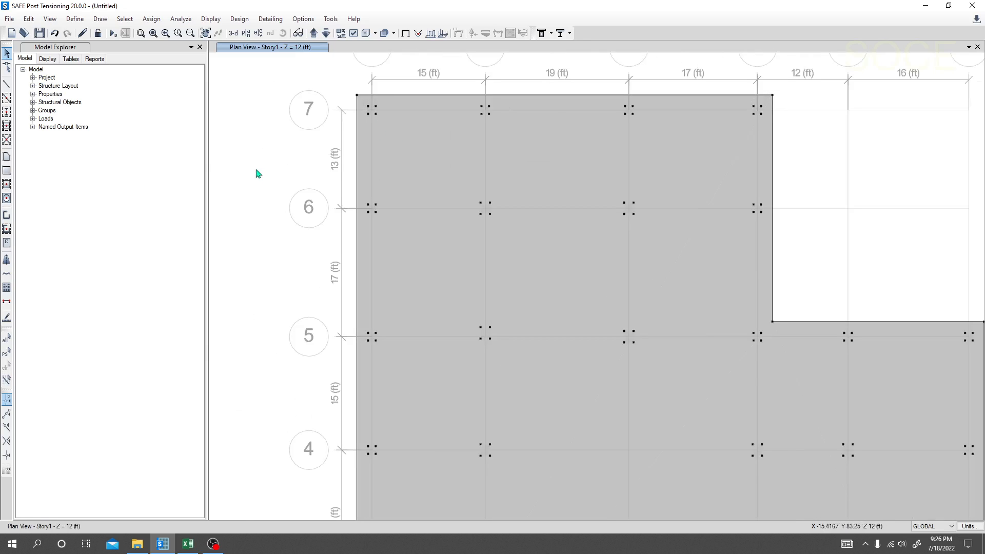
{"action": "left_click", "coordinate": [373, 113]}
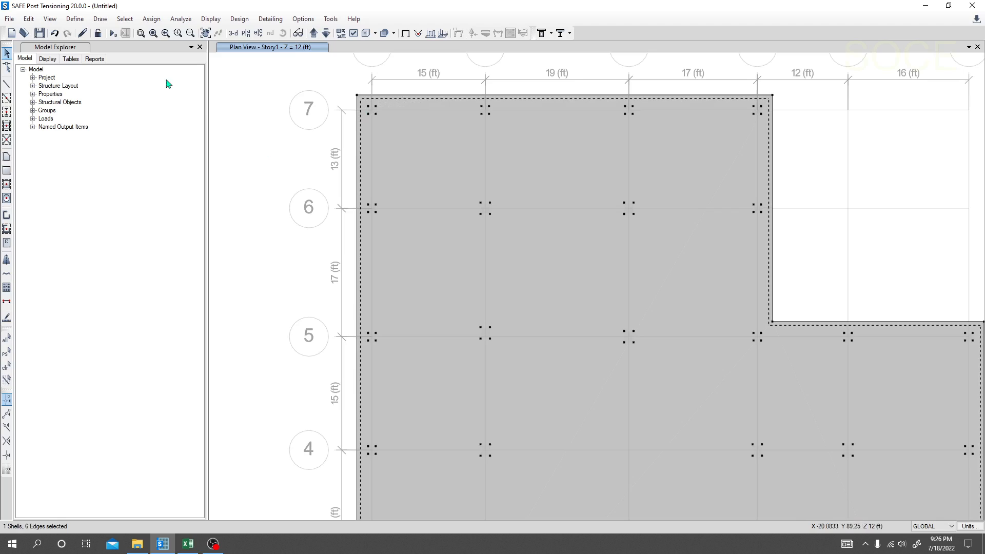
{"action": "left_click", "coordinate": [282, 182]}
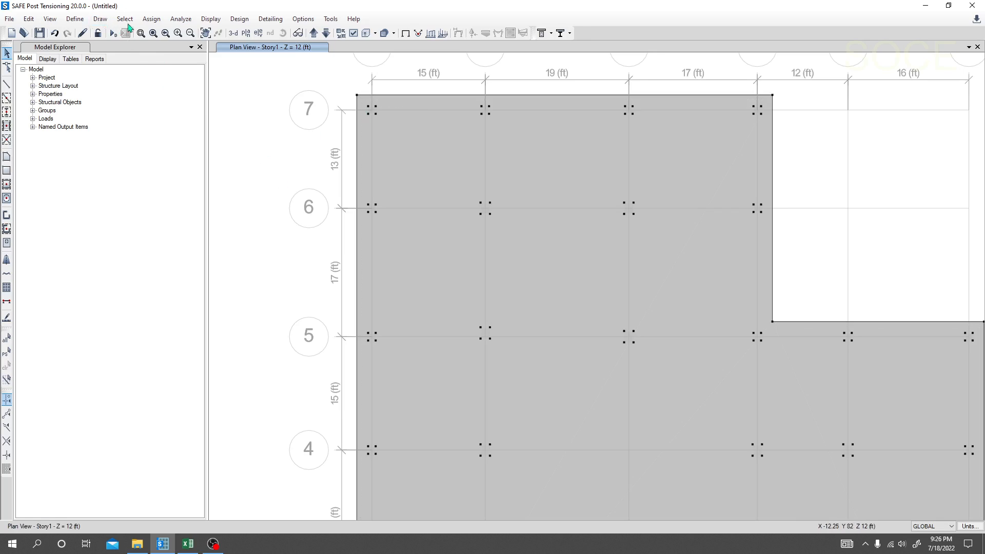
Draw joint objects with zero plan offsets at all grid points within the slab, from row 7 to row 1.
{"action": "left_click", "coordinate": [100, 19]}
{"action": "left_click", "coordinate": [134, 65]}
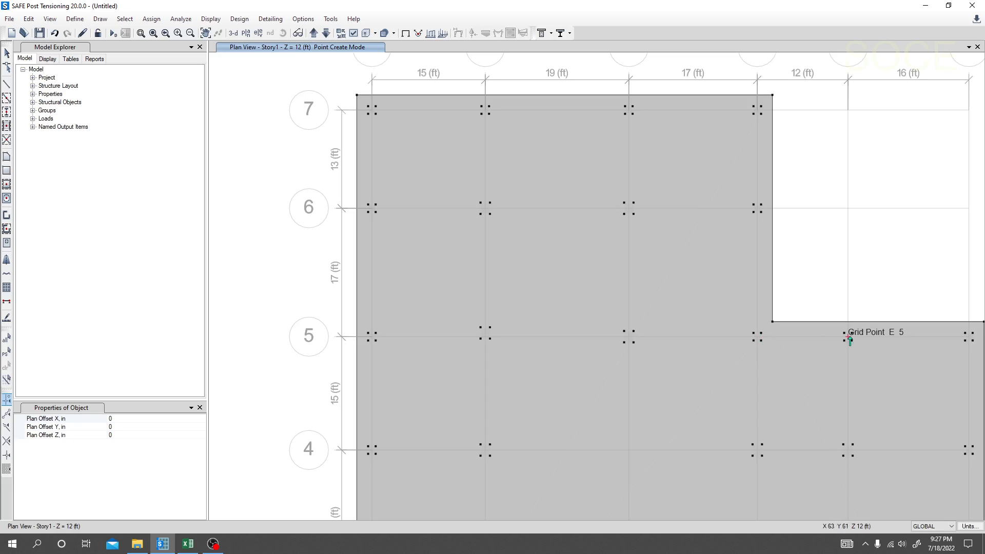
{"action": "middle_click_drag", "start_coordinate": [811, 366], "coordinate": [729, 368]}
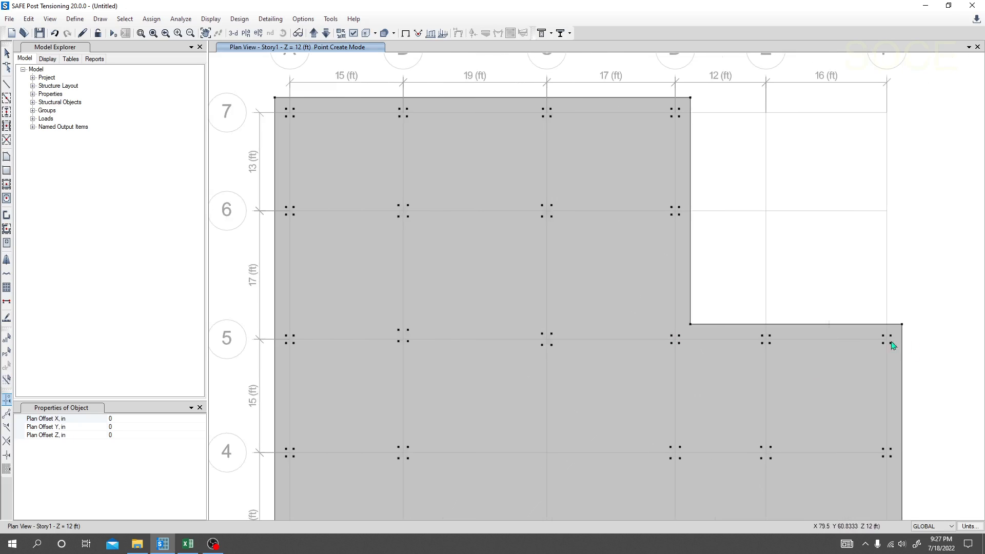
{"action": "scroll", "coordinate": [840, 385], "scroll_direction": "down", "scroll_amount": 2}
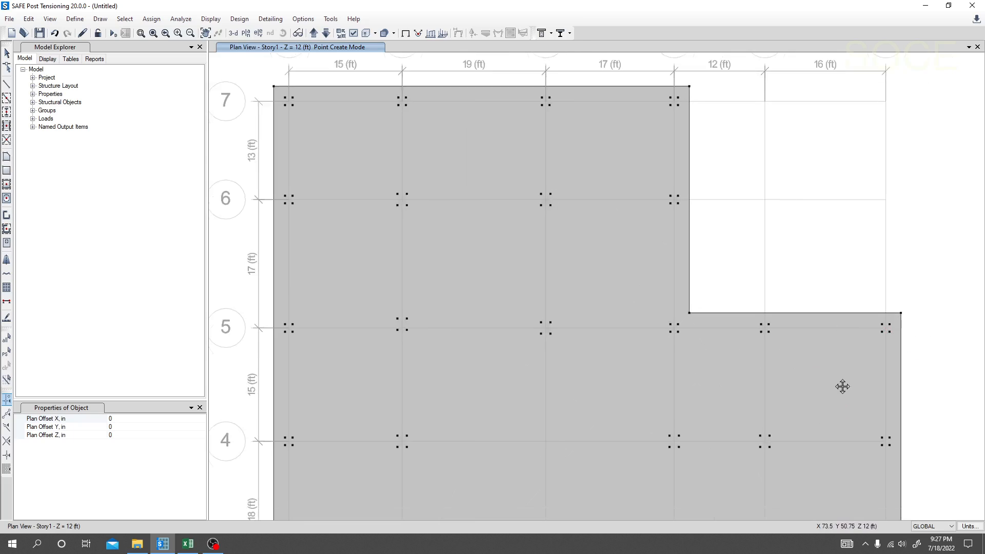
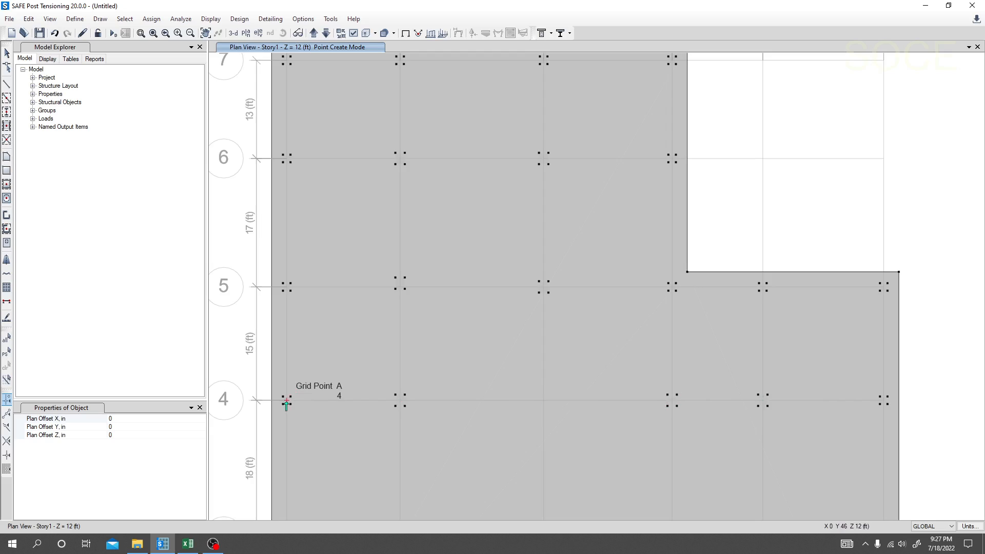
{"action": "middle_click_drag", "start_coordinate": [337, 433], "coordinate": [341, 294]}
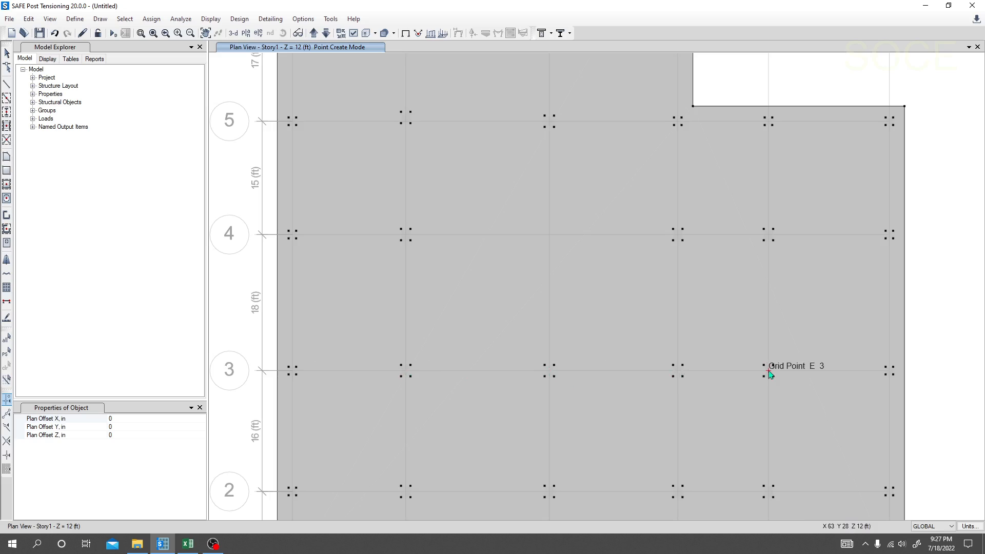
{"action": "middle_click_drag", "start_coordinate": [662, 403], "coordinate": [644, 326]}
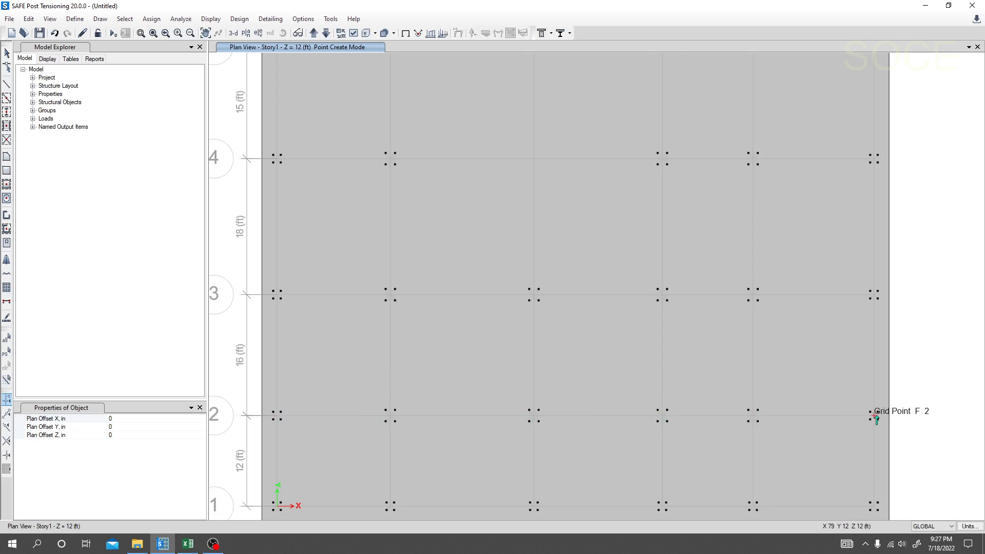
{"action": "middle_click_drag", "start_coordinate": [834, 467], "coordinate": [823, 370]}
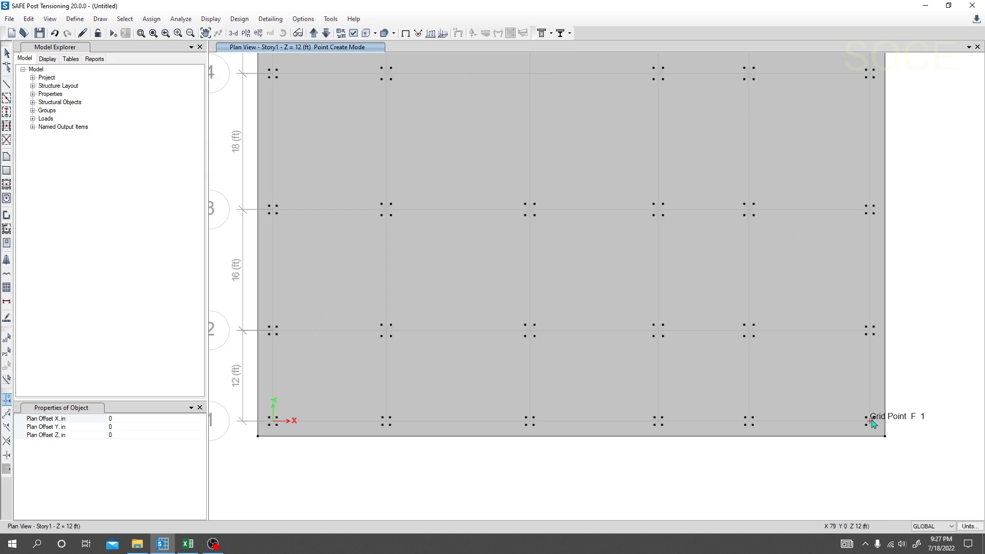
{"action": "middle_click_drag", "start_coordinate": [517, 301], "coordinate": [535, 401]}
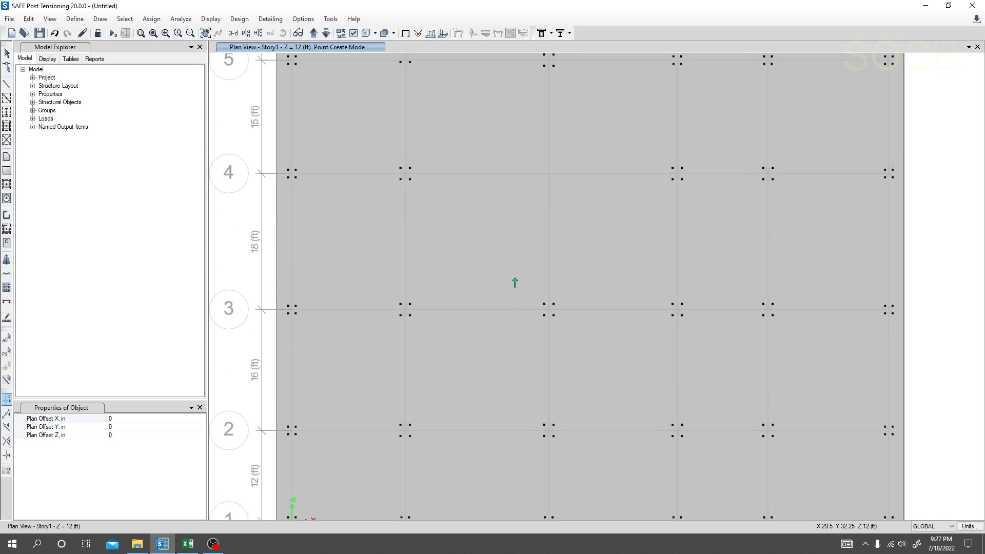
{"action": "key", "text": "Escape"}
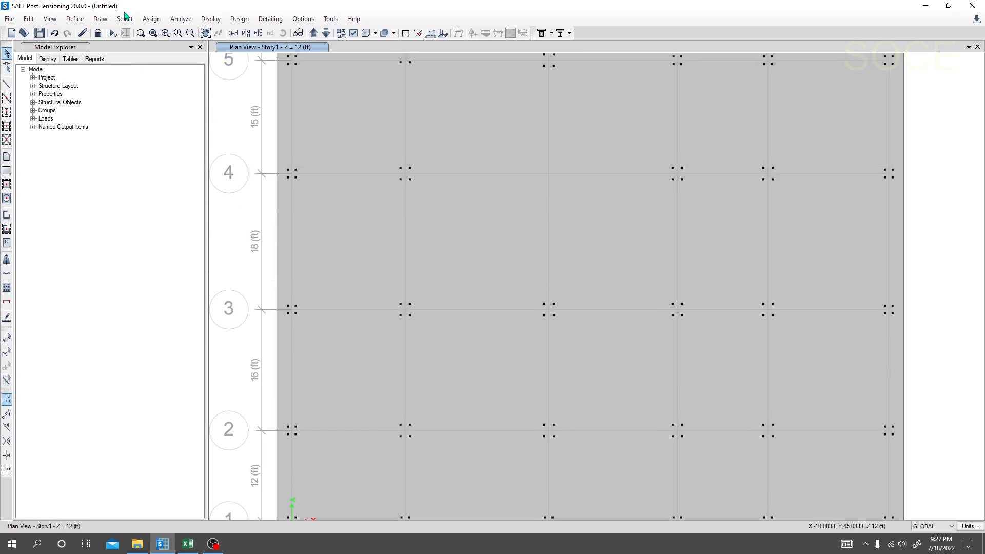
Check the joint at grid point B-6 by selecting it, and clear the selection.
{"action": "scroll", "coordinate": [242, 136], "scroll_direction": "down", "scroll_amount": 3}
{"action": "middle_click_drag", "start_coordinate": [242, 137], "coordinate": [344, 250]}
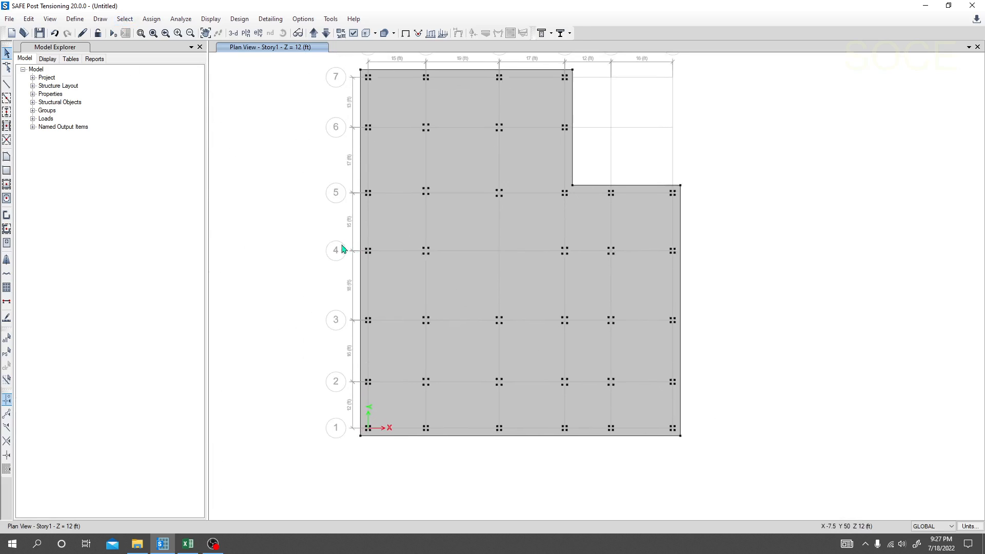
{"action": "scroll", "coordinate": [434, 155], "scroll_direction": "up", "scroll_amount": 3}
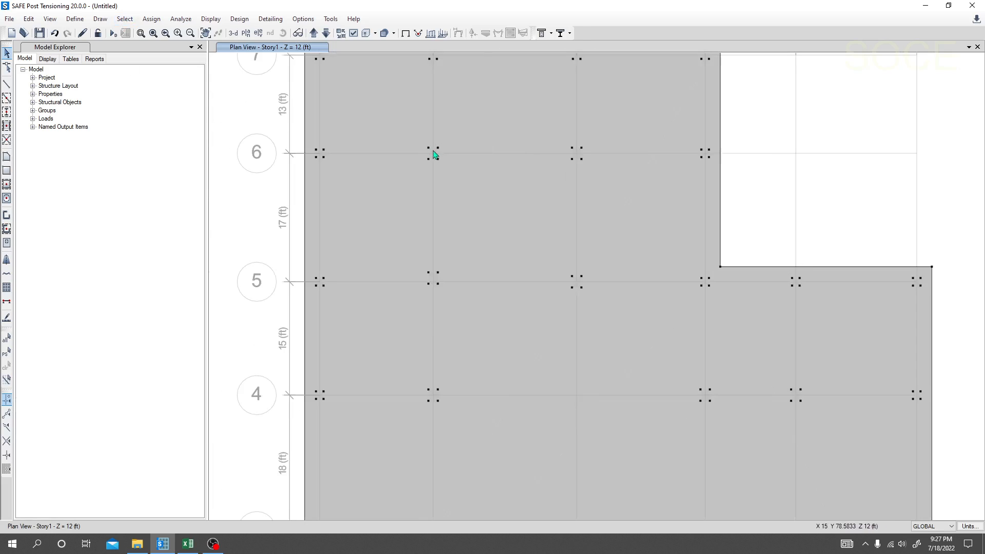
{"action": "left_click", "coordinate": [434, 154]}
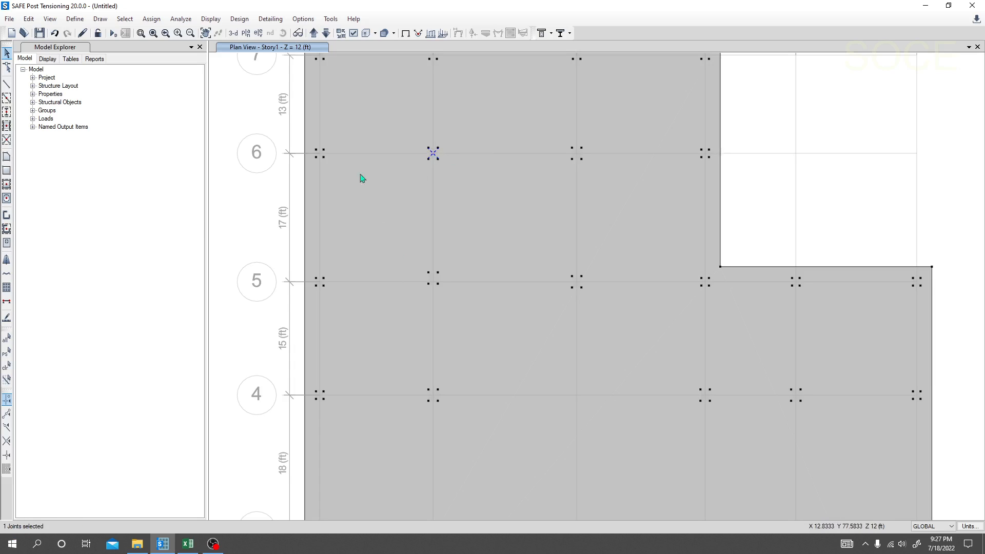
{"action": "key", "text": "Escape"}
{"action": "scroll", "coordinate": [241, 204], "scroll_direction": "down", "scroll_amount": 3}
{"action": "middle_click_drag", "start_coordinate": [241, 204], "coordinate": [325, 173]}
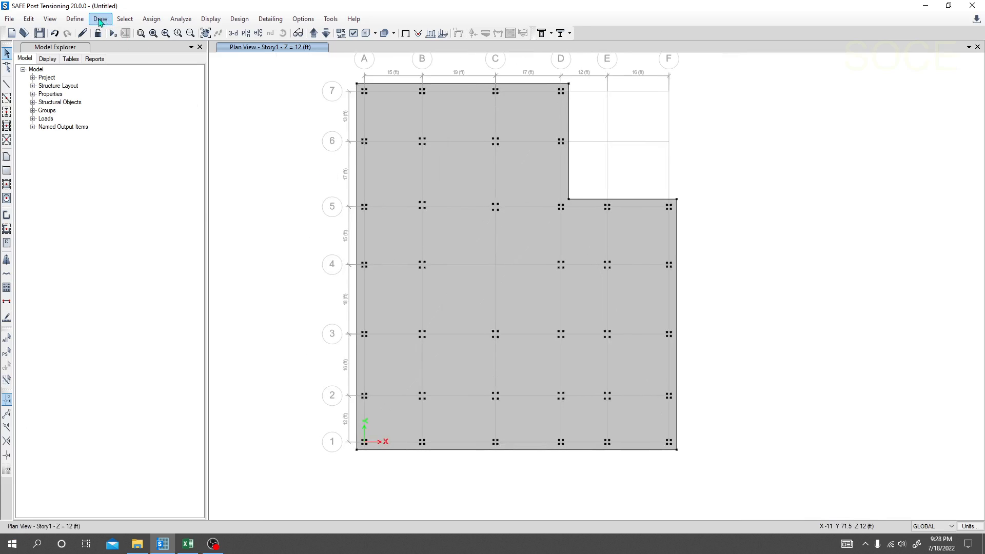
Select all slab areas that have the Col Stiff slab property.
{"action": "left_click", "coordinate": [100, 19]}
{"action": "left_click", "coordinate": [100, 19]}
{"action": "left_click", "coordinate": [124, 19]}
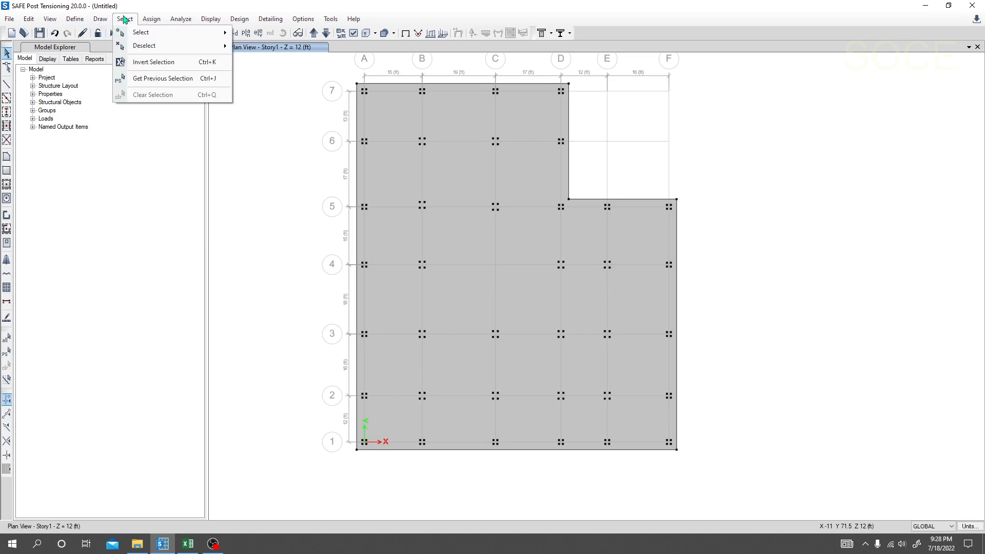
{"action": "mouse_move", "coordinate": [138, 33]}
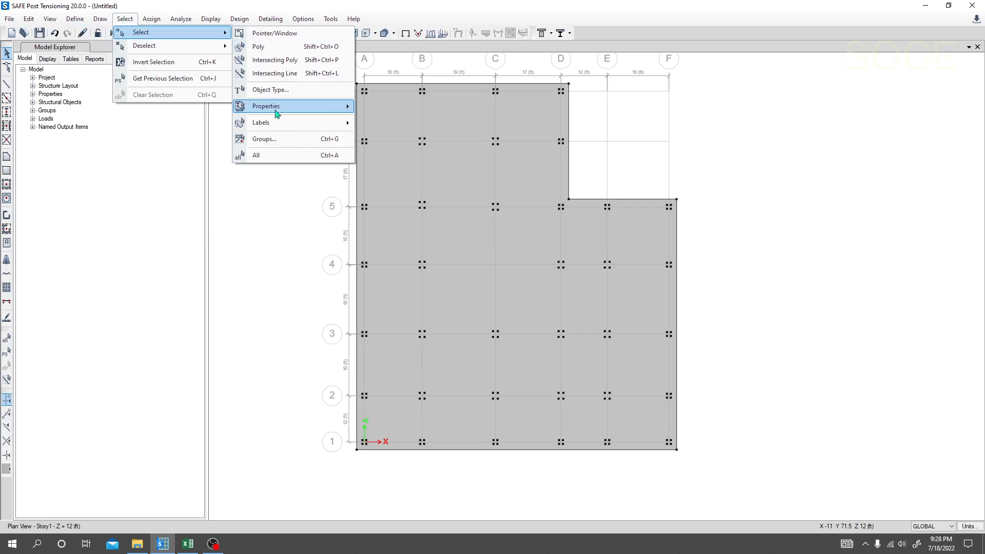
{"action": "mouse_move", "coordinate": [277, 110]}
{"action": "left_click", "coordinate": [394, 137]}
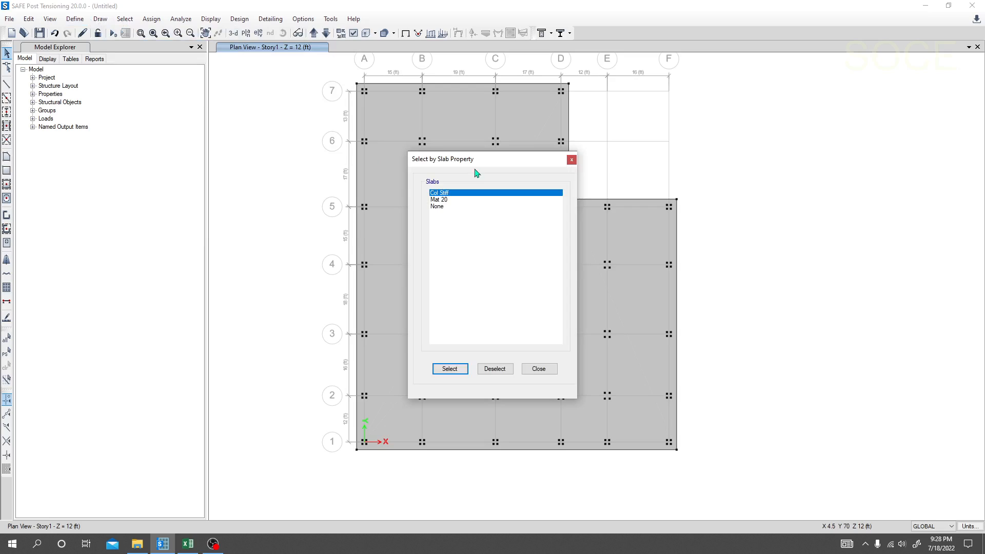
{"action": "left_click_drag", "start_coordinate": [476, 165], "coordinate": [144, 157]}
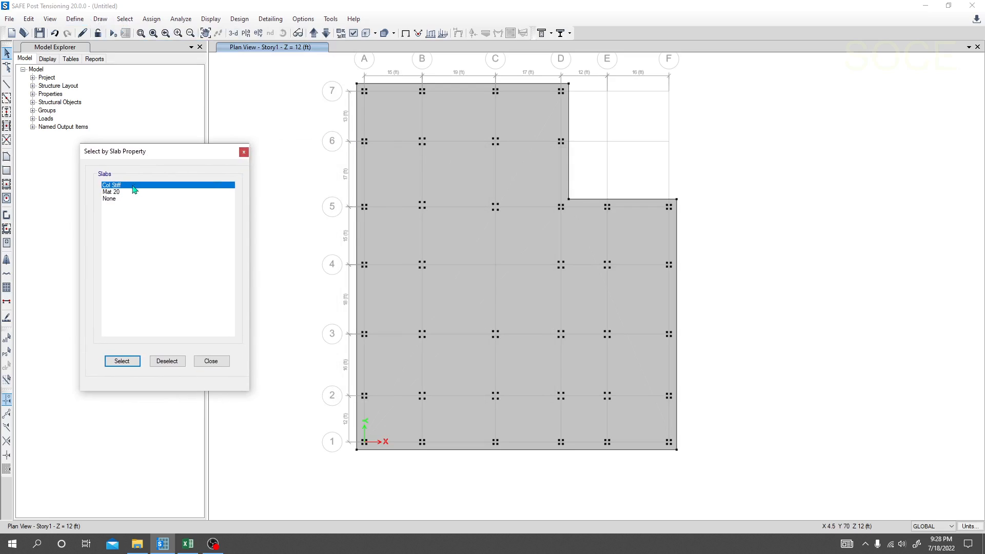
{"action": "left_click", "coordinate": [122, 362]}
Examine the alignment of the selected Col Stiff areas with the grid points, especially at B-5 and C-4, and clear the selection.
{"action": "scroll", "coordinate": [525, 235], "scroll_direction": "up", "scroll_amount": 3}
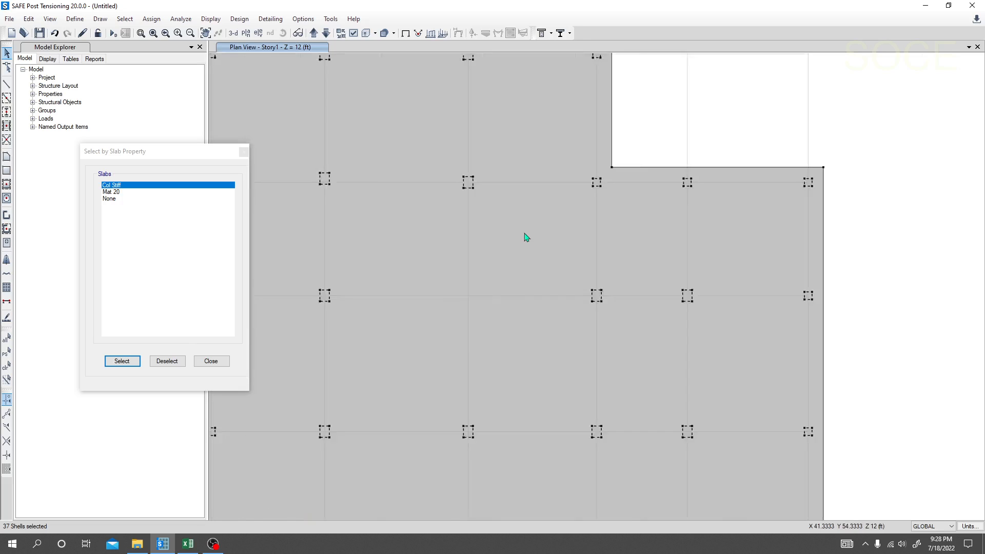
{"action": "scroll", "coordinate": [477, 191], "scroll_direction": "down", "scroll_amount": 1}
{"action": "middle_click_drag", "start_coordinate": [410, 289], "coordinate": [561, 257]}
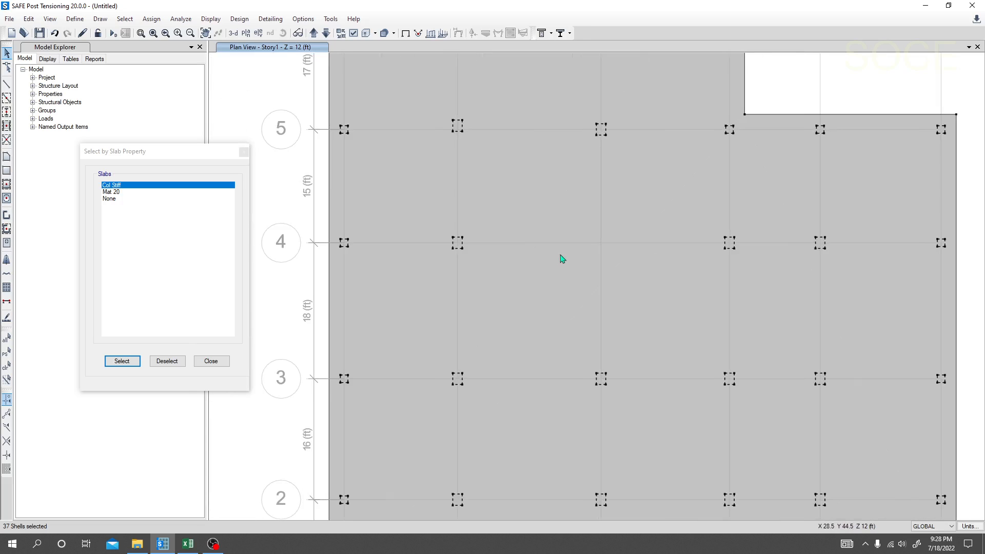
{"action": "middle_click_drag", "start_coordinate": [509, 207], "coordinate": [539, 257]}
{"action": "scroll", "coordinate": [489, 181], "scroll_direction": "up", "scroll_amount": 2}
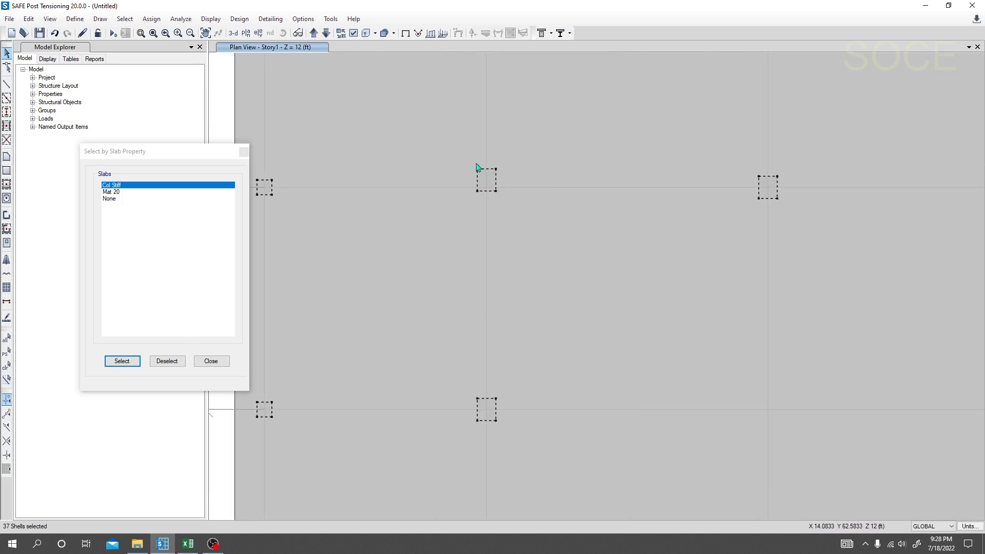
{"action": "scroll", "coordinate": [491, 176], "scroll_direction": "down", "scroll_amount": 4}
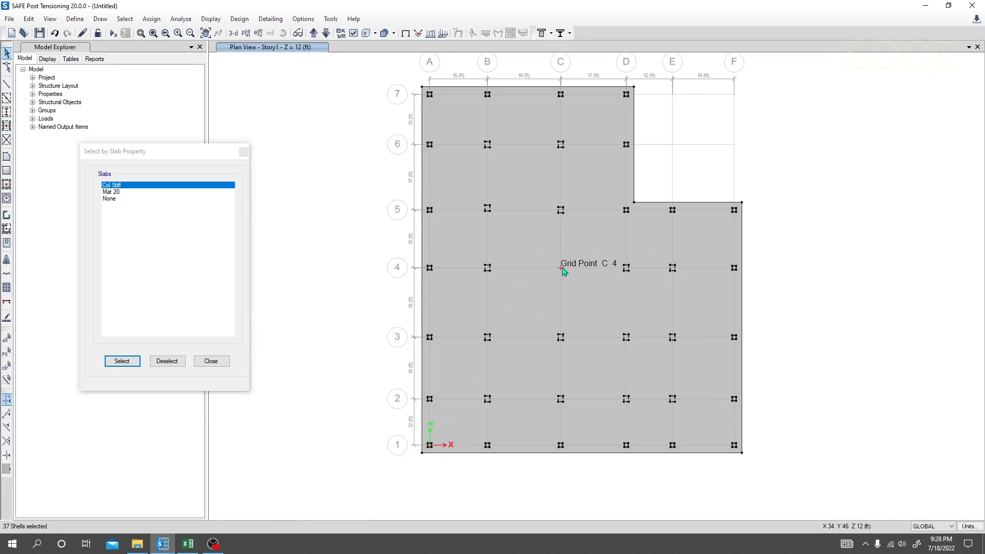
{"action": "left_click", "coordinate": [350, 252]}
Delete the off-grid Col Stiff area near B-5 and redraw it as a 15 x 18 in area at that grid point.
{"action": "scroll", "coordinate": [341, 199], "scroll_direction": "up", "scroll_amount": 5}
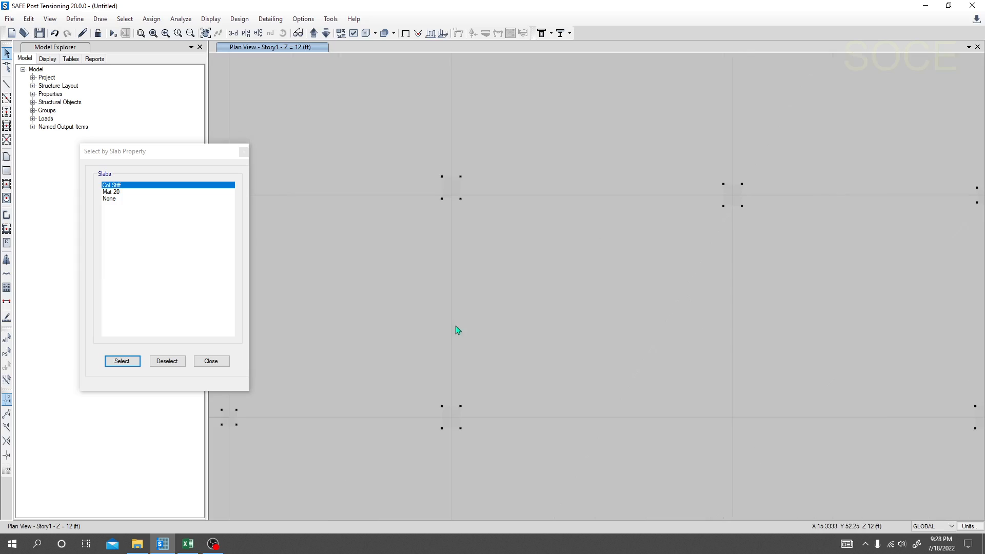
{"action": "middle_click_drag", "start_coordinate": [454, 355], "coordinate": [456, 354]}
{"action": "left_click", "coordinate": [464, 189]}
{"action": "key", "text": "Delete"}
{"action": "left_click", "coordinate": [6, 198]}
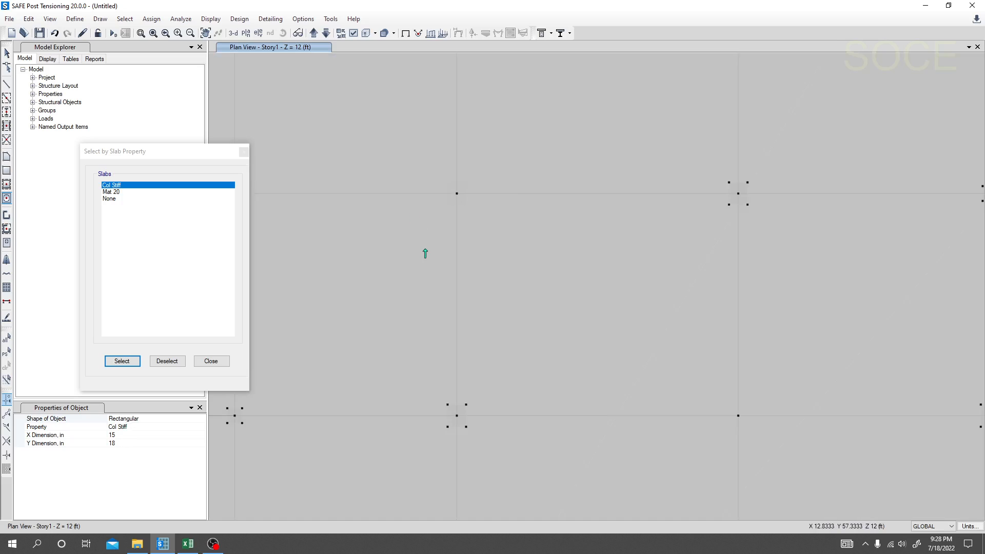
{"action": "middle_click_drag", "start_coordinate": [425, 249], "coordinate": [468, 237]}
{"action": "scroll", "coordinate": [475, 198], "scroll_direction": "down", "scroll_amount": 5}
{"action": "key", "text": "Escape"}
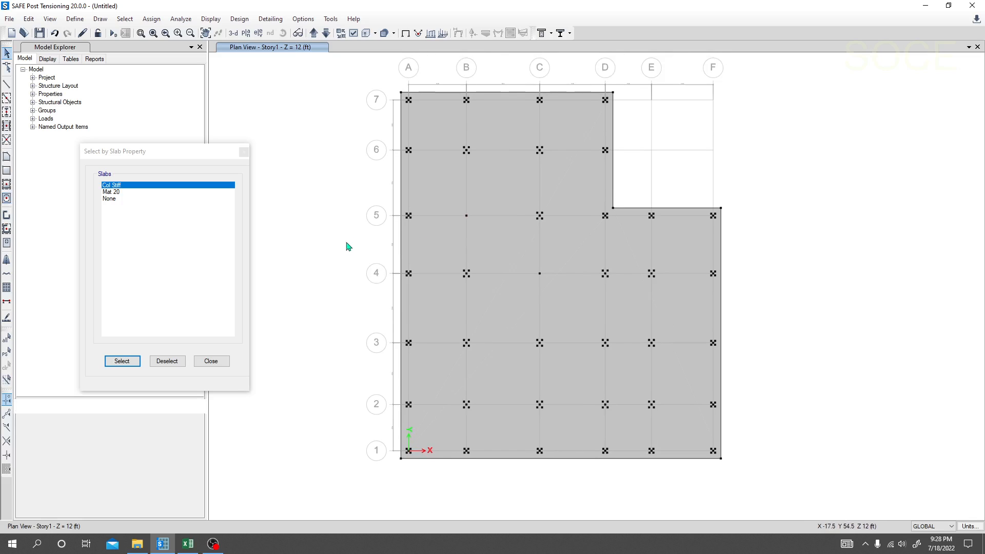
Place a 15 x 18 in Col Stiff area at grid point C-4 and check it by selecting all Col Stiff slabs.
{"action": "left_click", "coordinate": [124, 362]}
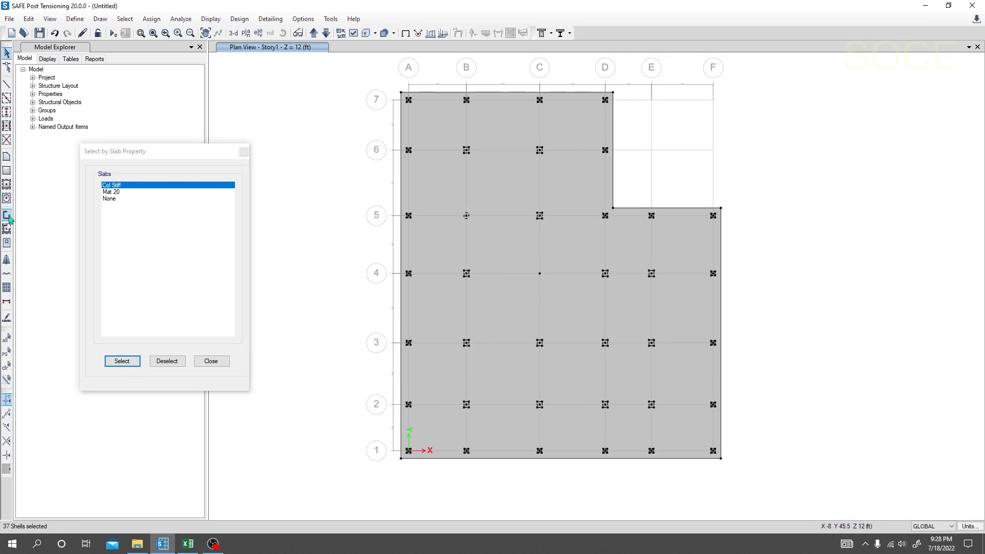
{"action": "left_click", "coordinate": [7, 198]}
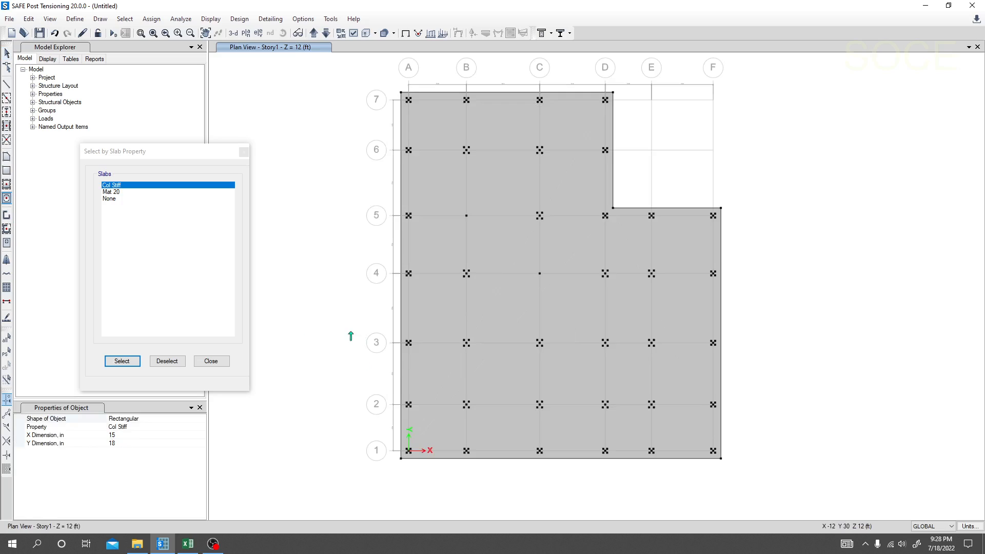
{"action": "left_click", "coordinate": [128, 362]}
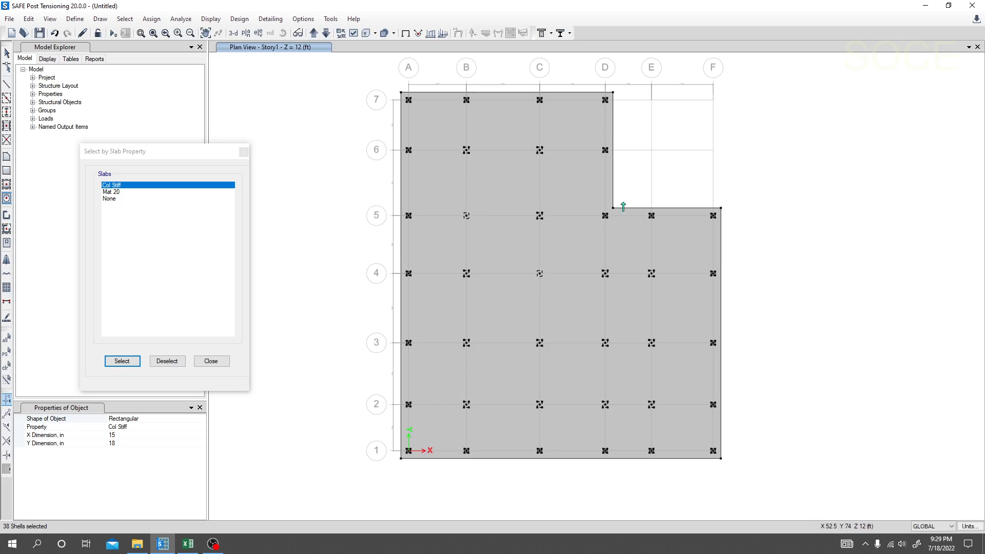
{"action": "scroll", "coordinate": [538, 278], "scroll_direction": "up", "scroll_amount": 5}
{"action": "scroll", "coordinate": [540, 261], "scroll_direction": "down", "scroll_amount": 7}
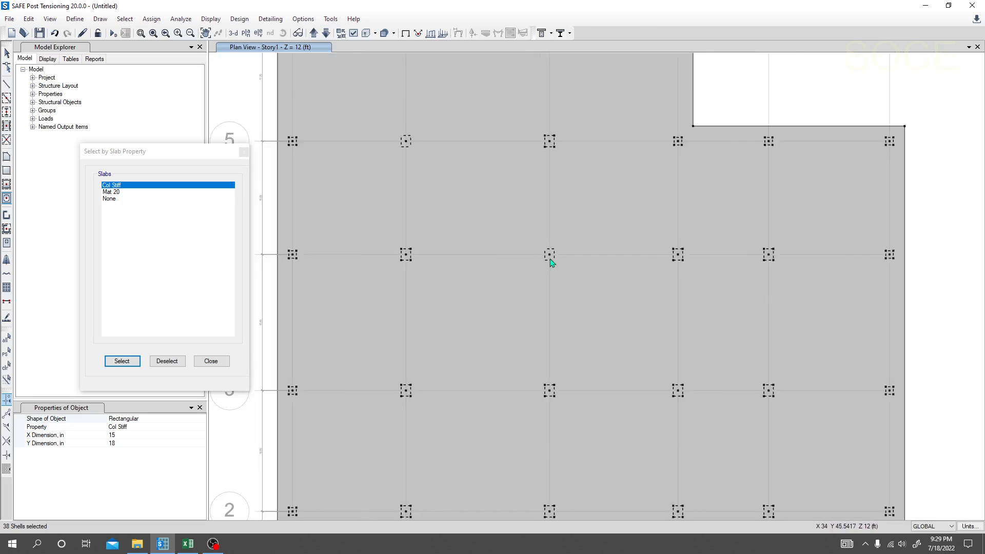
Finish selecting by slab property and clear the selection of the Col Stiff areas.
{"action": "left_click", "coordinate": [244, 152]}
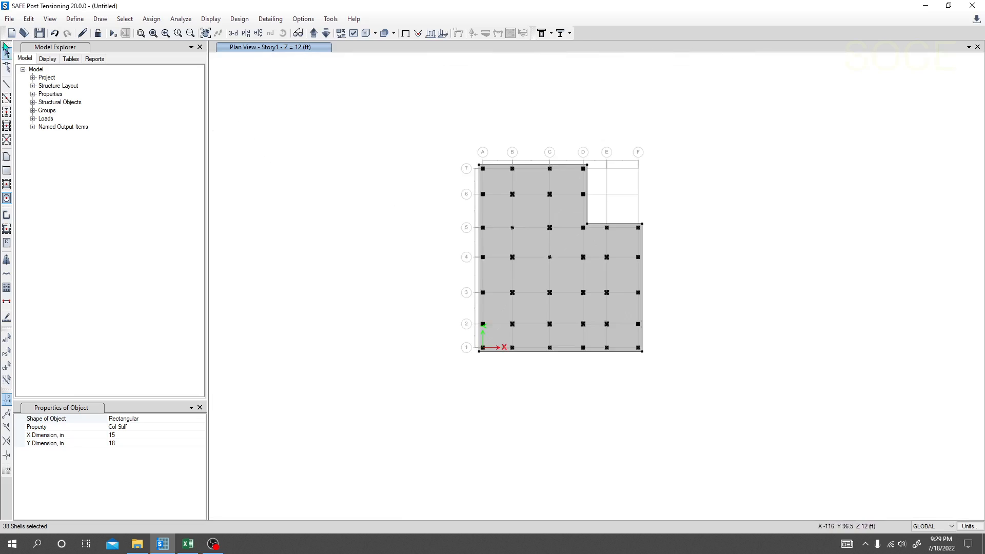
{"action": "scroll", "coordinate": [549, 224], "scroll_direction": "up", "scroll_amount": 2}
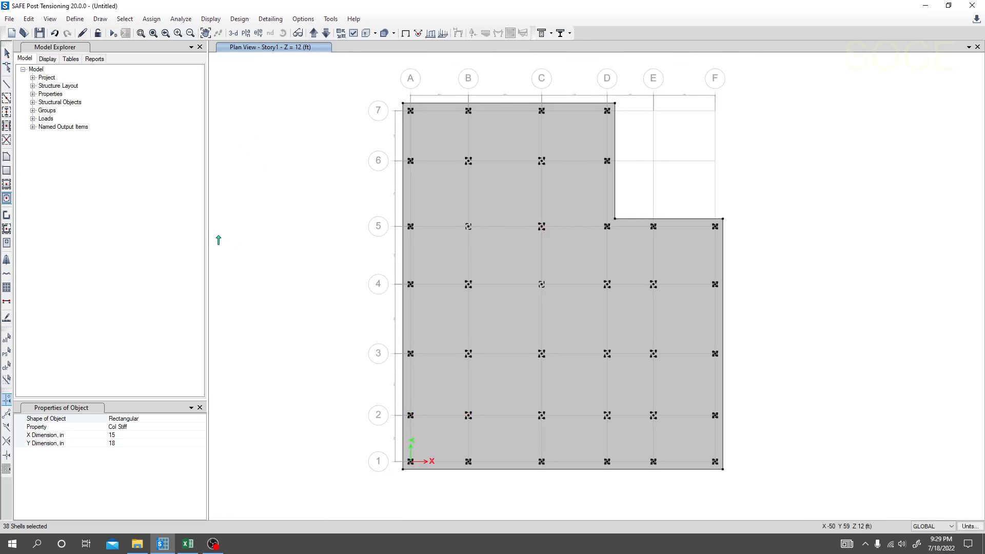
{"action": "key", "text": "Escape"}
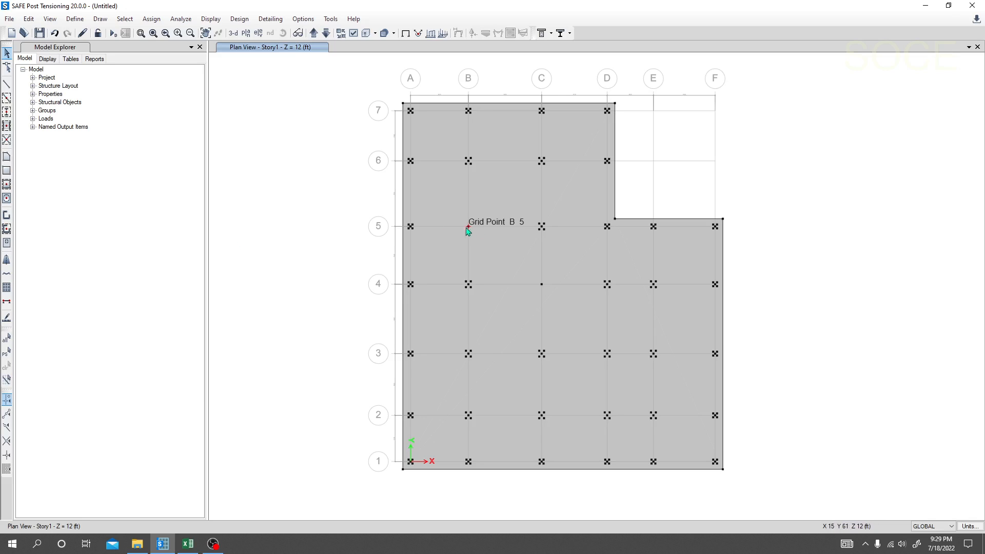
{"action": "scroll", "coordinate": [424, 125], "scroll_direction": "up", "scroll_amount": 2}
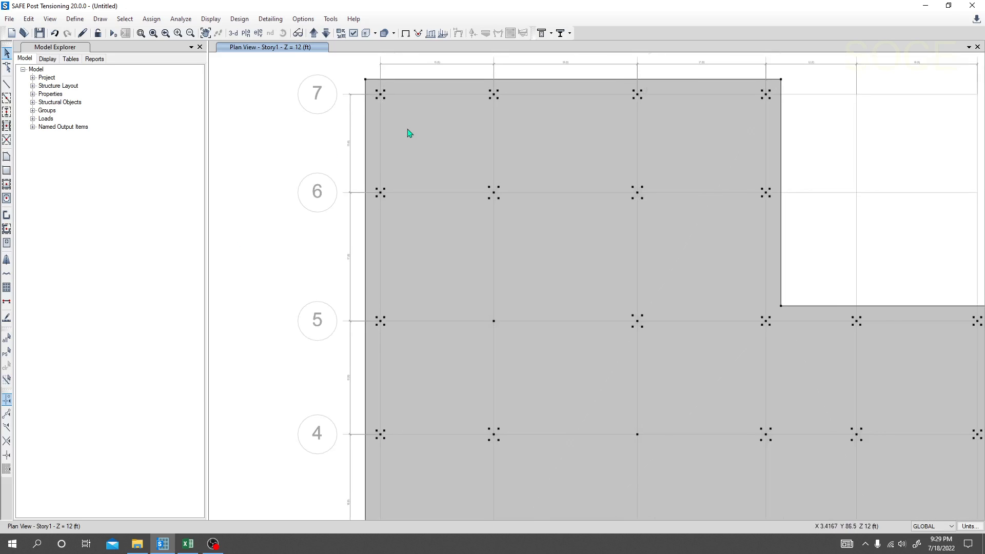
{"action": "scroll", "coordinate": [408, 131], "scroll_direction": "down", "scroll_amount": 2}
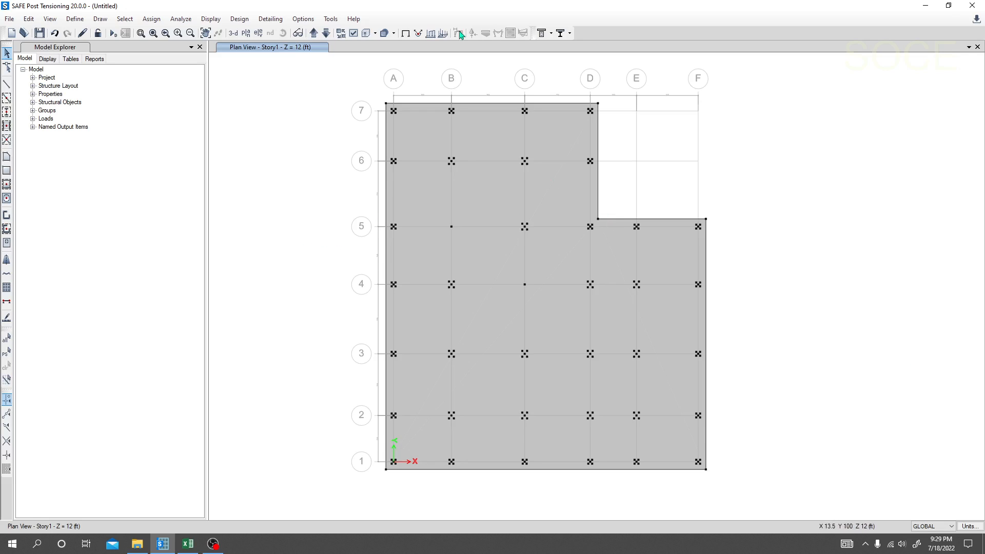
Select the perimeter joints at grid points A-7, B-7, C-7, D-7, A-6 and D-6.
{"action": "scroll", "coordinate": [392, 106], "scroll_direction": "up", "scroll_amount": 2}
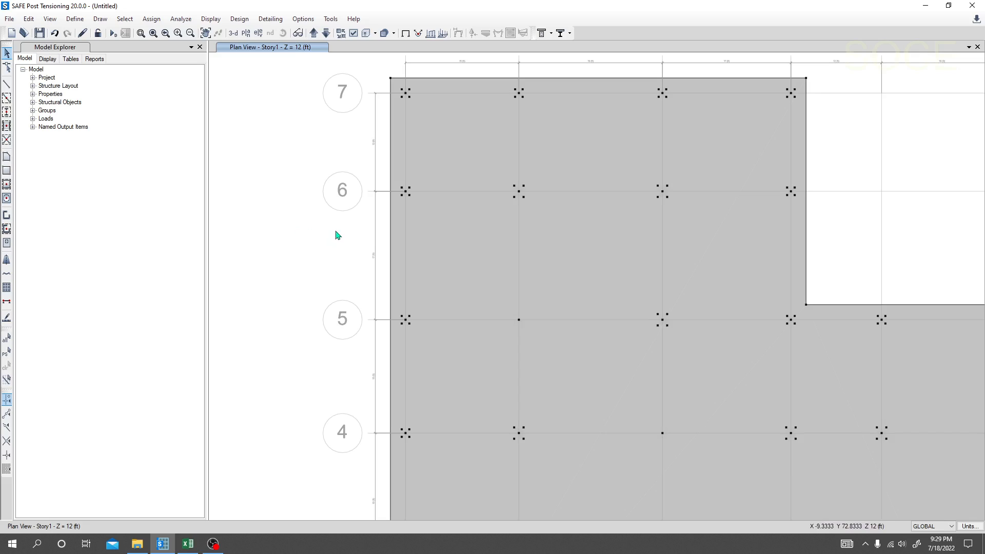
{"action": "left_click", "coordinate": [406, 93]}
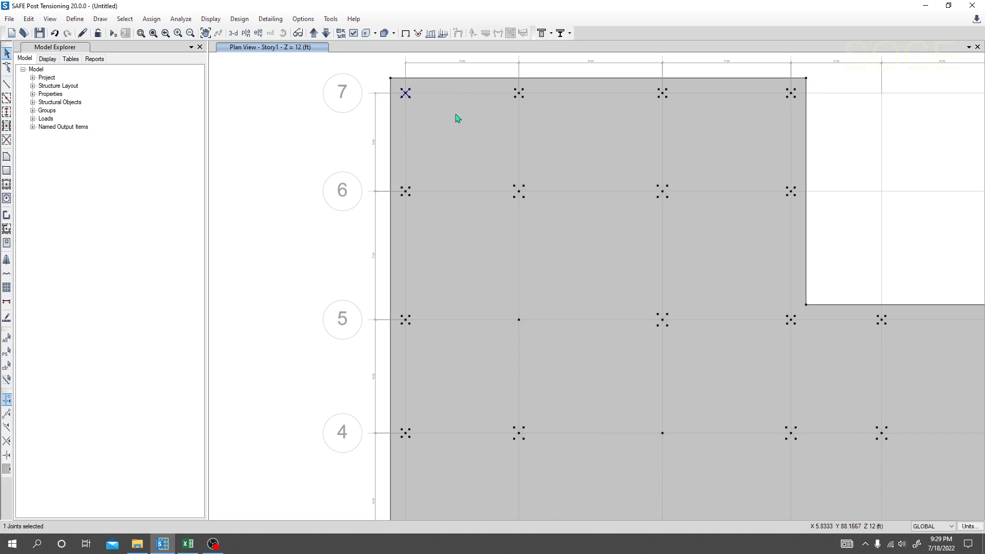
{"action": "left_click", "coordinate": [519, 93]}
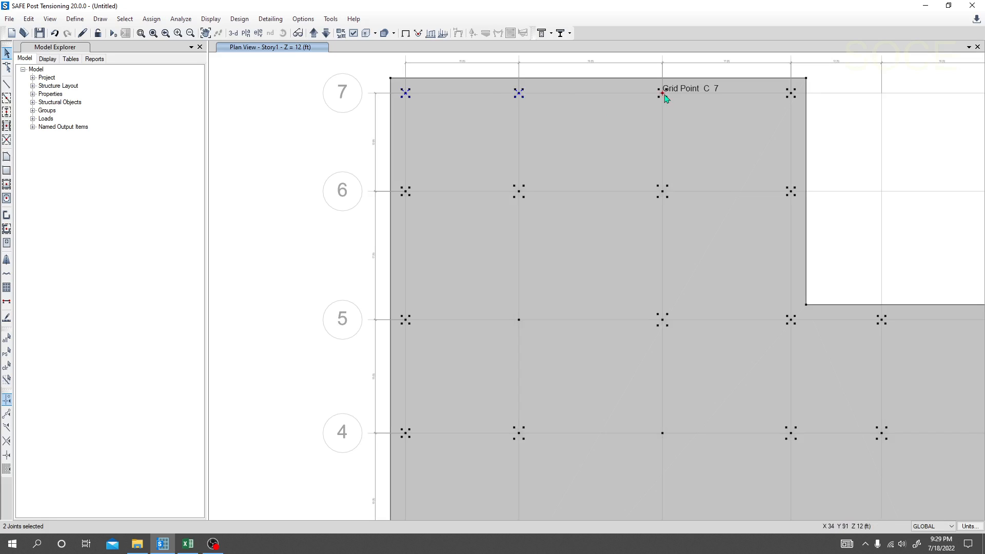
{"action": "left_click", "coordinate": [662, 94]}
{"action": "left_click", "coordinate": [790, 93]}
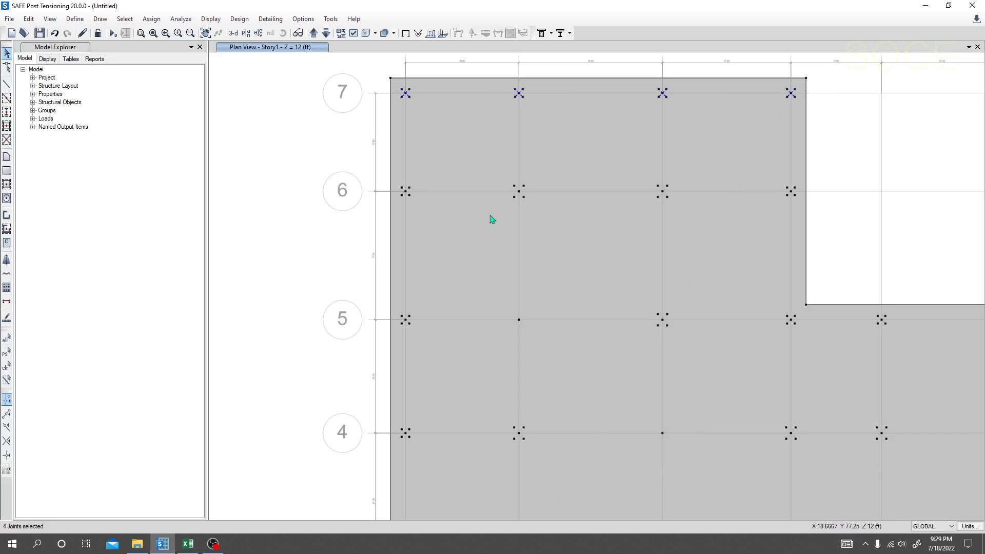
{"action": "left_click", "coordinate": [406, 196]}
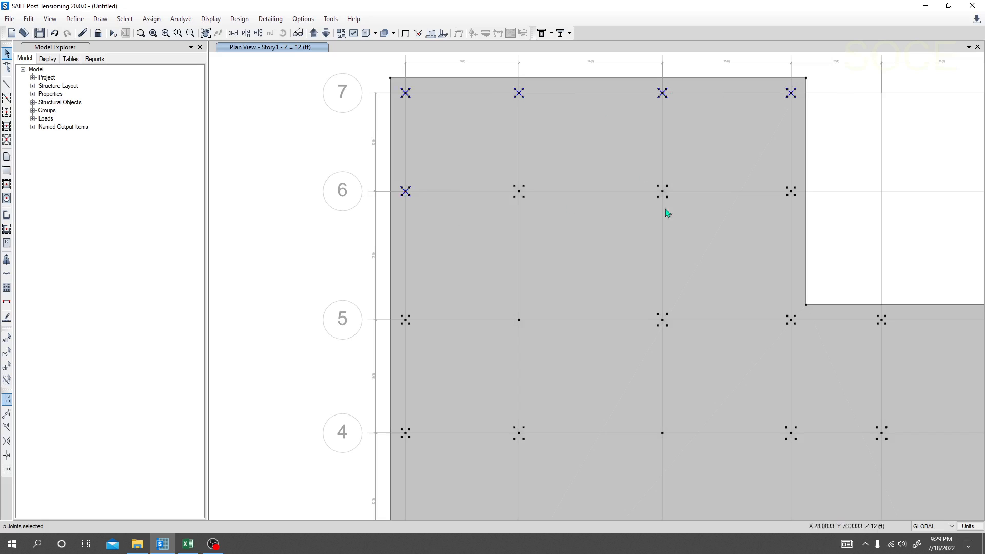
{"action": "left_click", "coordinate": [791, 197]}
Add the perimeter joints at A-5, D-5, E-5, F-5, F-4 and A-4 to the selection.
{"action": "middle_click_drag", "start_coordinate": [849, 218], "coordinate": [758, 151]}
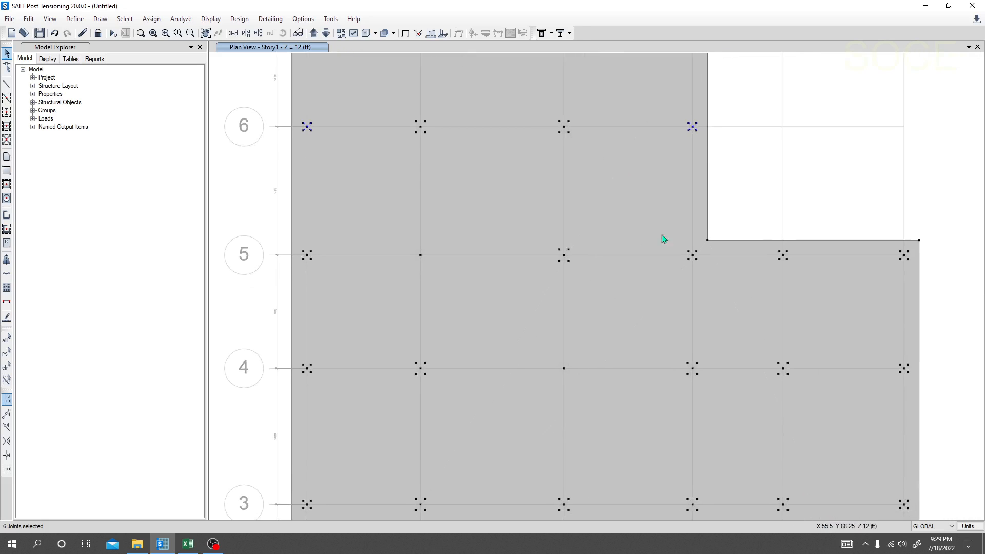
{"action": "left_click", "coordinate": [307, 256]}
{"action": "left_click", "coordinate": [783, 255]}
{"action": "left_click", "coordinate": [904, 256]}
{"action": "middle_click_drag", "start_coordinate": [941, 308], "coordinate": [943, 230]}
{"action": "left_click", "coordinate": [907, 292]}
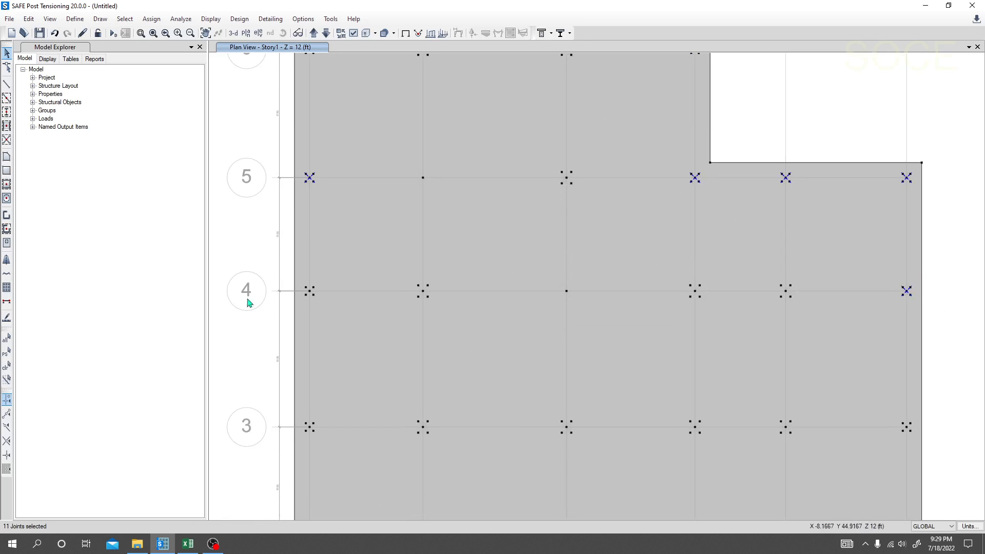
{"action": "left_click", "coordinate": [310, 291]}
Add the edge joints at F-3, F-2, A-2 and A-3 to the selection.
{"action": "middle_click_drag", "start_coordinate": [954, 358], "coordinate": [941, 290]}
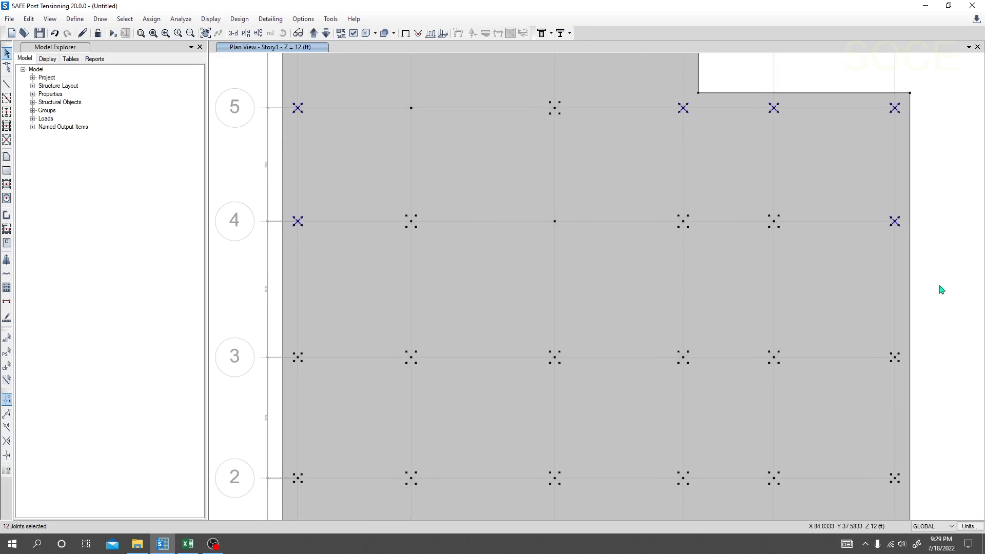
{"action": "left_click", "coordinate": [896, 358]}
{"action": "left_click", "coordinate": [775, 359]}
{"action": "middle_click_drag", "start_coordinate": [866, 409], "coordinate": [866, 338]}
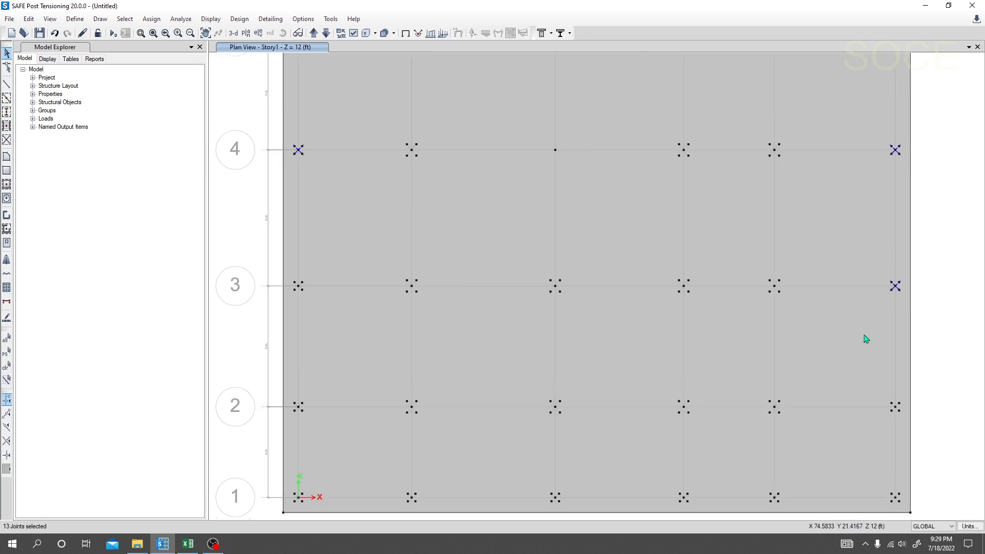
{"action": "left_click", "coordinate": [898, 405]}
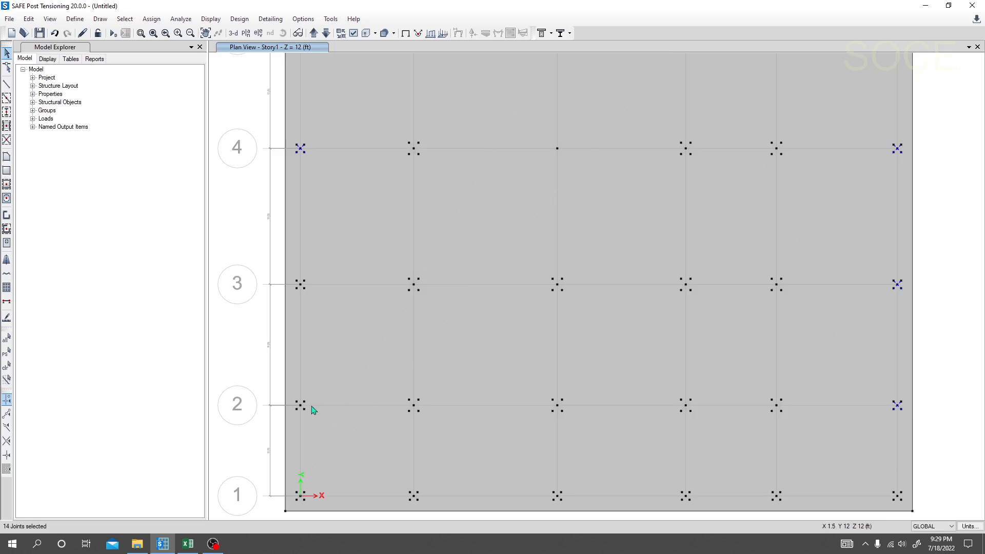
{"action": "left_click", "coordinate": [301, 406]}
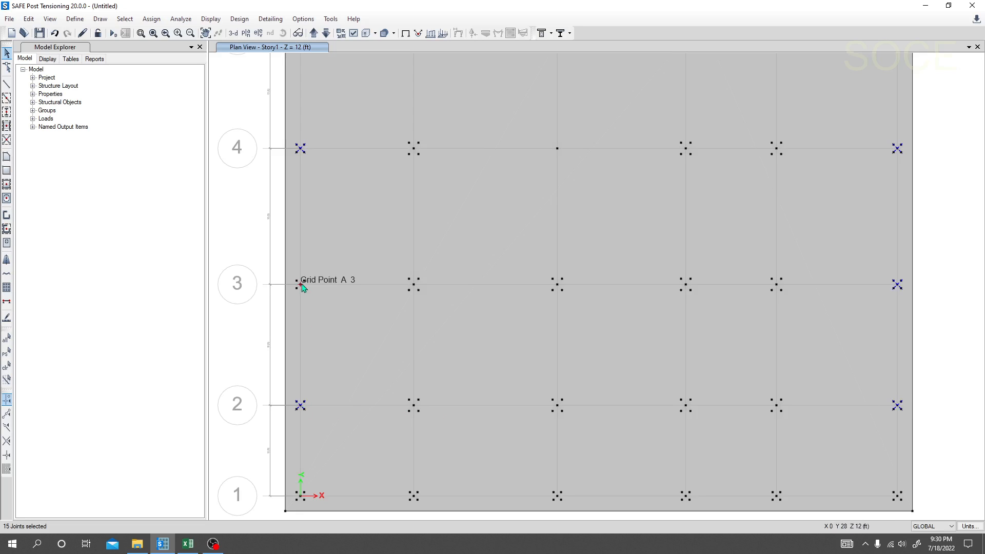
{"action": "left_click", "coordinate": [301, 285]}
Add all six joints along grid line 1, from F-1 to A-1, to the selection.
{"action": "middle_click_drag", "start_coordinate": [670, 391], "coordinate": [663, 252]}
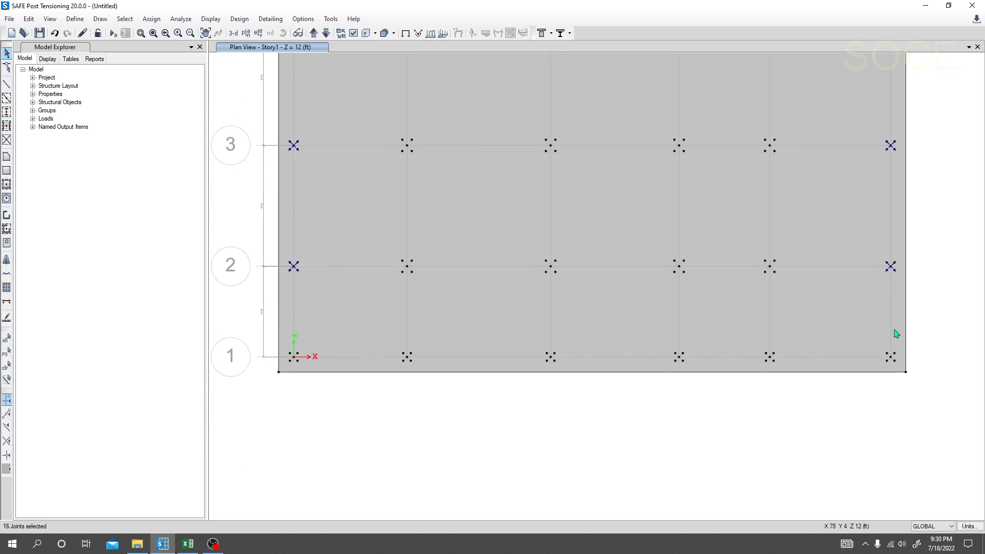
{"action": "left_click", "coordinate": [893, 362]}
{"action": "left_click", "coordinate": [772, 361]}
{"action": "left_click", "coordinate": [680, 357]}
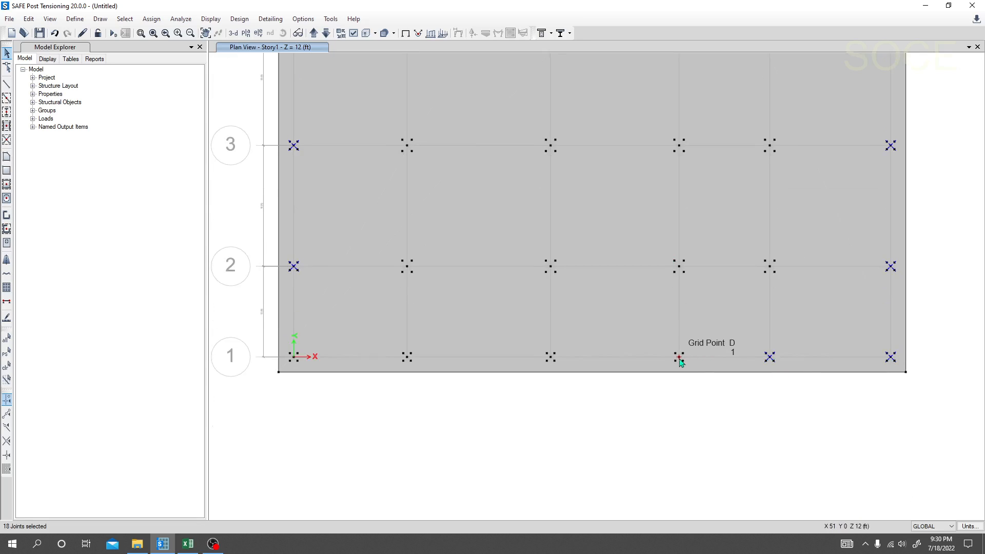
{"action": "left_click", "coordinate": [551, 357]}
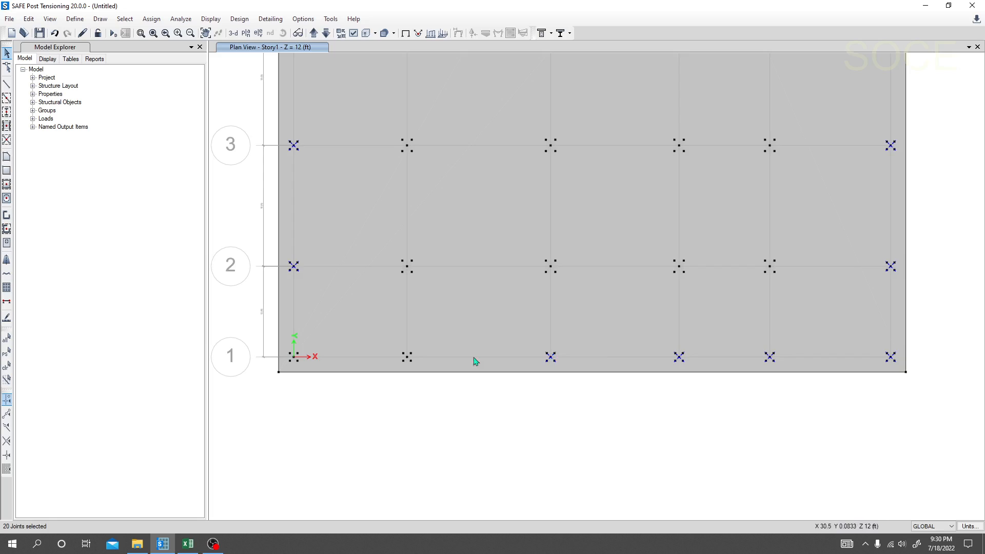
{"action": "left_click", "coordinate": [408, 358]}
{"action": "left_click", "coordinate": [294, 357]}
Enter a Dead joint load for the selected perimeter joints: Force Global Z -100 kip, Moment XX 25 kip-ft and Moment YY 12 kip-ft.
{"action": "mouse_move", "coordinate": [362, 413]}
{"action": "middle_mouse_down"}
{"action": "mouse_move", "coordinate": [358, 448]}
{"action": "mouse_move", "coordinate": [347, 451]}
{"action": "middle_mouse_up"}
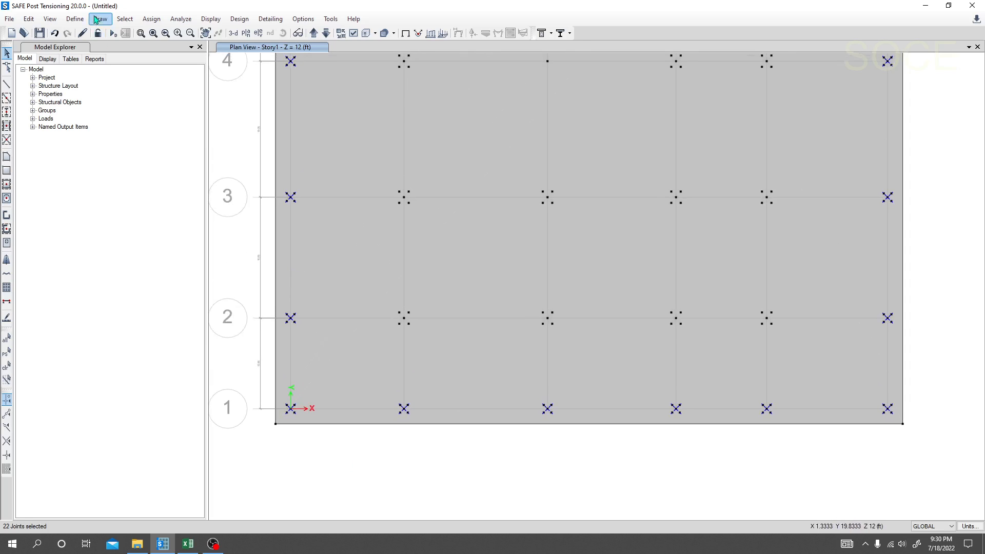
{"action": "left_click", "coordinate": [157, 19]}
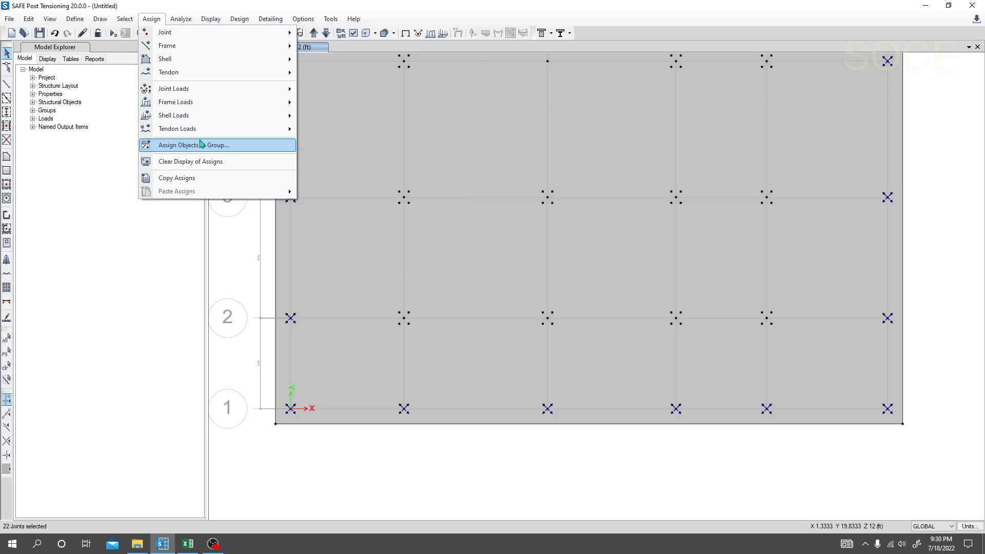
{"action": "mouse_move", "coordinate": [221, 97]}
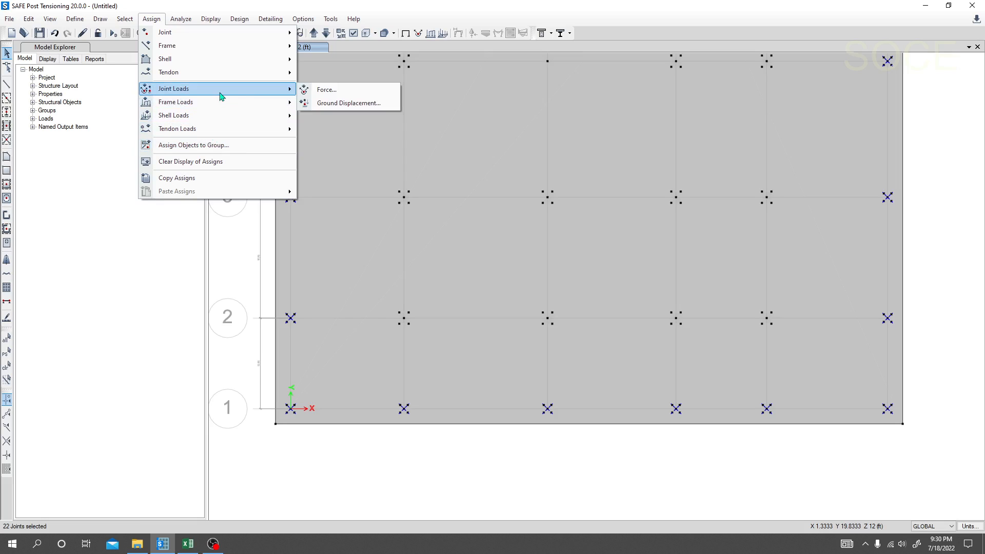
{"action": "left_click", "coordinate": [345, 95]}
{"action": "left_click_drag", "start_coordinate": [383, 148], "coordinate": [168, 97]}
{"action": "double_click", "coordinate": [112, 185]}
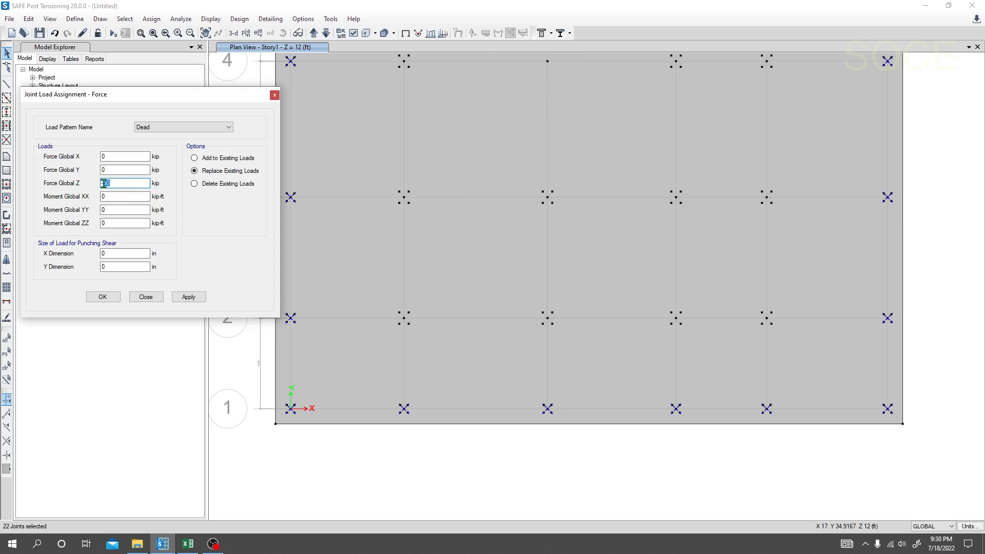
{"action": "type", "text": "-1"}
{"action": "key", "text": "Tab"}
{"action": "key", "text": "Tab"}
{"action": "type", "text": "12"}
{"action": "key", "text": "Tab"}
{"action": "key", "text": "Tab"}
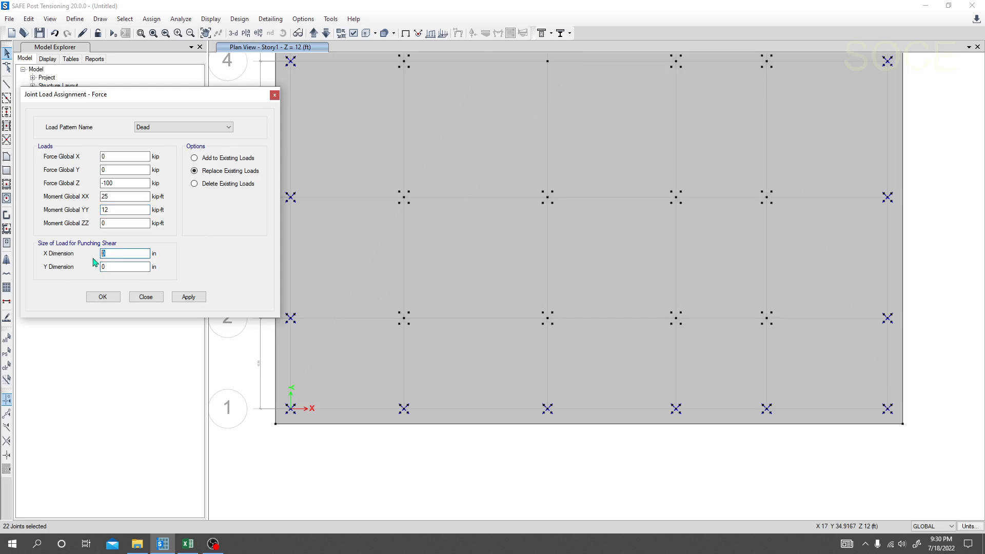
Set the punching shear load size to 12 x 12 in and apply the Dead load to the perimeter joints.
{"action": "key", "text": "Tab"}
{"action": "key", "text": "shift+Tab"}
{"action": "key", "text": "Tab"}
{"action": "key", "text": "shift+Tab"}
{"action": "key", "text": "Tab"}
{"action": "type", "text": "12"}
{"action": "left_click", "coordinate": [122, 254]}
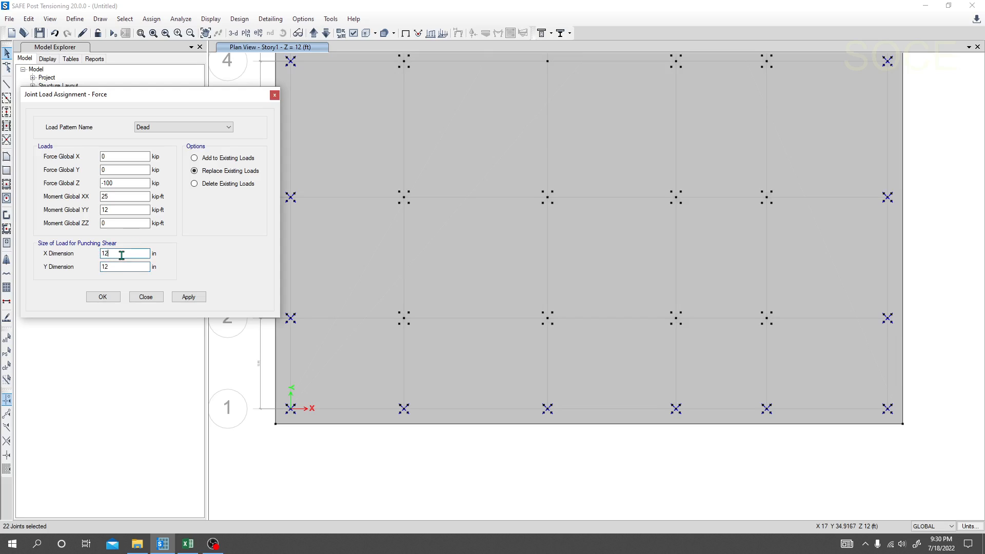
{"action": "left_click", "coordinate": [189, 298]}
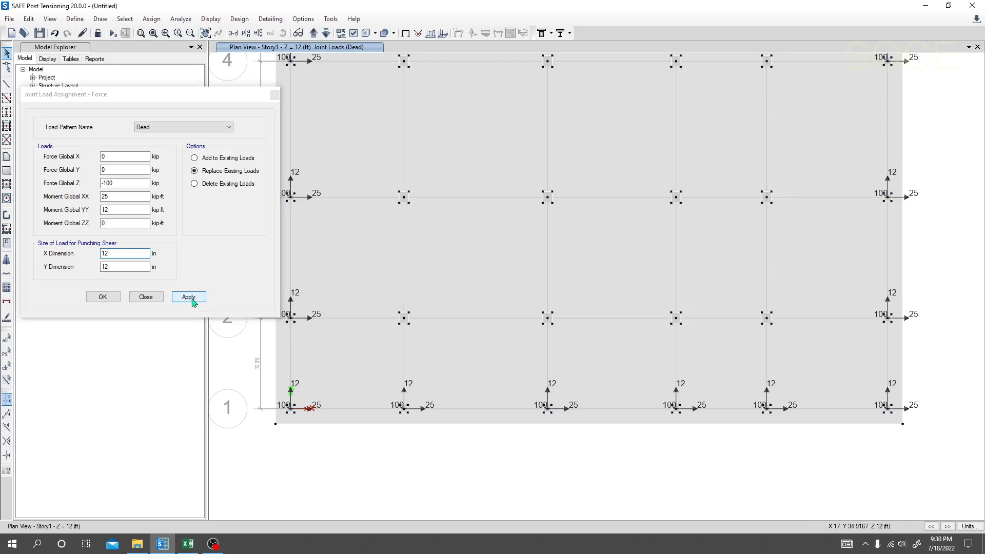
{"action": "left_click", "coordinate": [146, 297]}
Run the analysis, saving the model as Mat Footing in the safe video folder, and dismiss the error message.
{"action": "scroll", "coordinate": [386, 228], "scroll_direction": "down", "scroll_amount": 5}
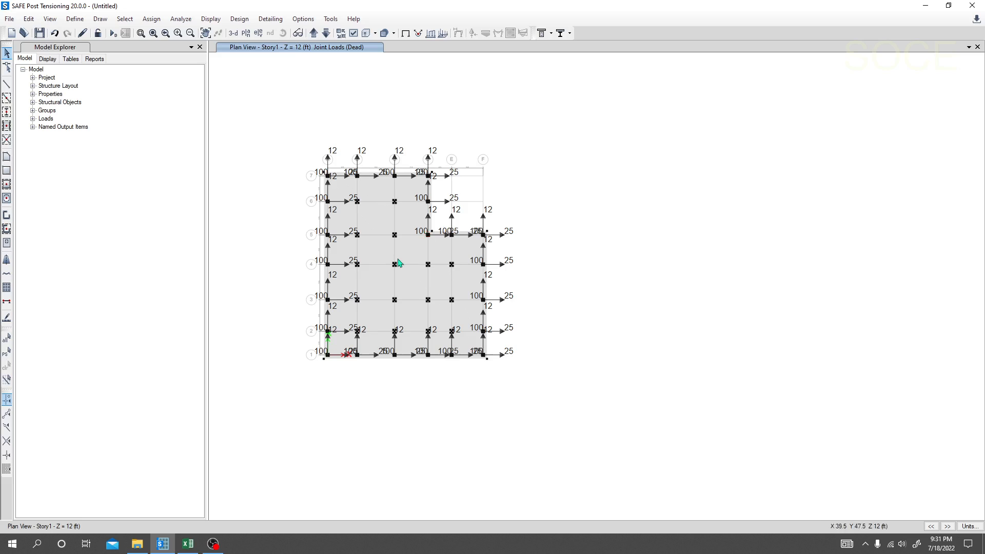
{"action": "scroll", "coordinate": [303, 226], "scroll_direction": "up", "scroll_amount": 5}
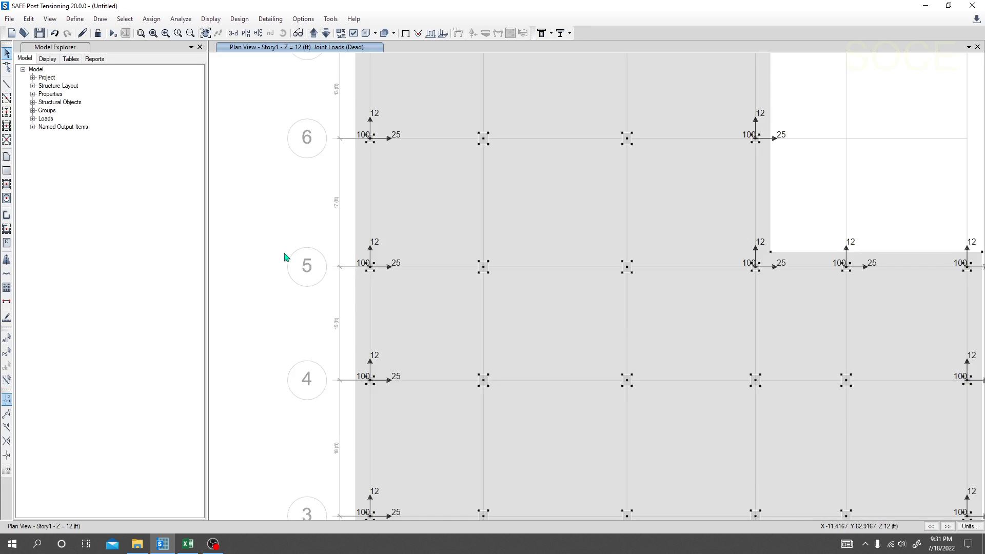
{"action": "scroll", "coordinate": [286, 256], "scroll_direction": "down", "scroll_amount": 5}
{"action": "scroll", "coordinate": [353, 214], "scroll_direction": "up", "scroll_amount": 1}
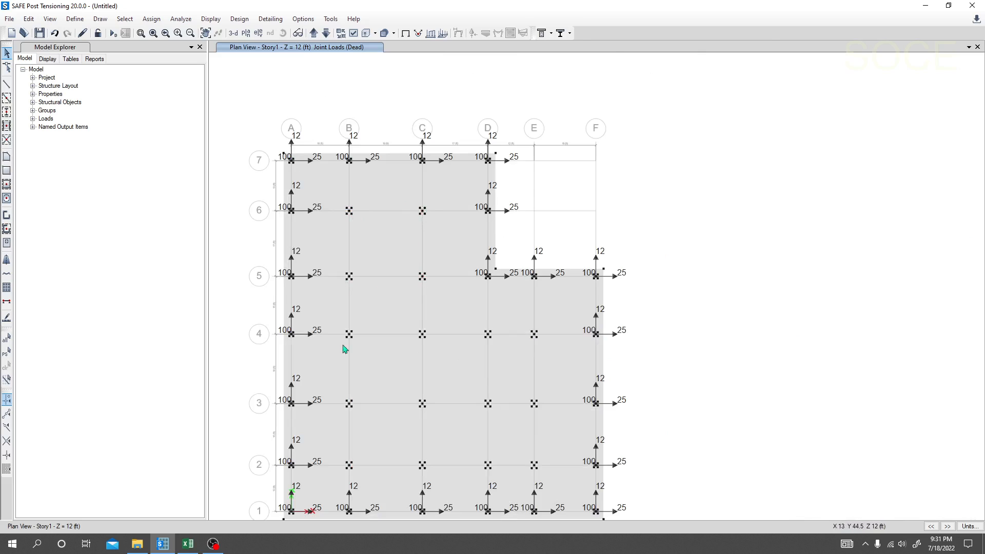
{"action": "middle_click_drag", "start_coordinate": [709, 334], "coordinate": [752, 276]}
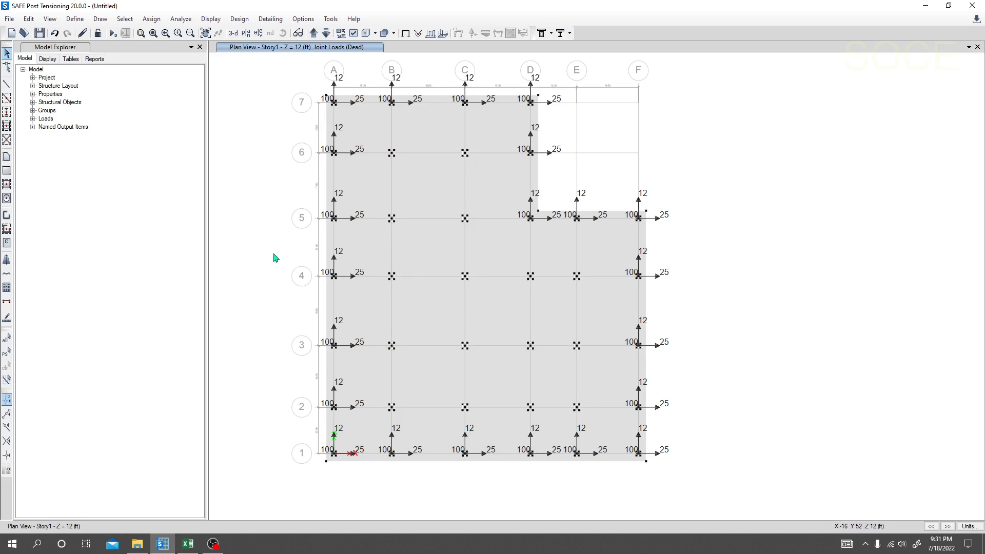
{"action": "middle_click_drag", "start_coordinate": [276, 258], "coordinate": [287, 263]}
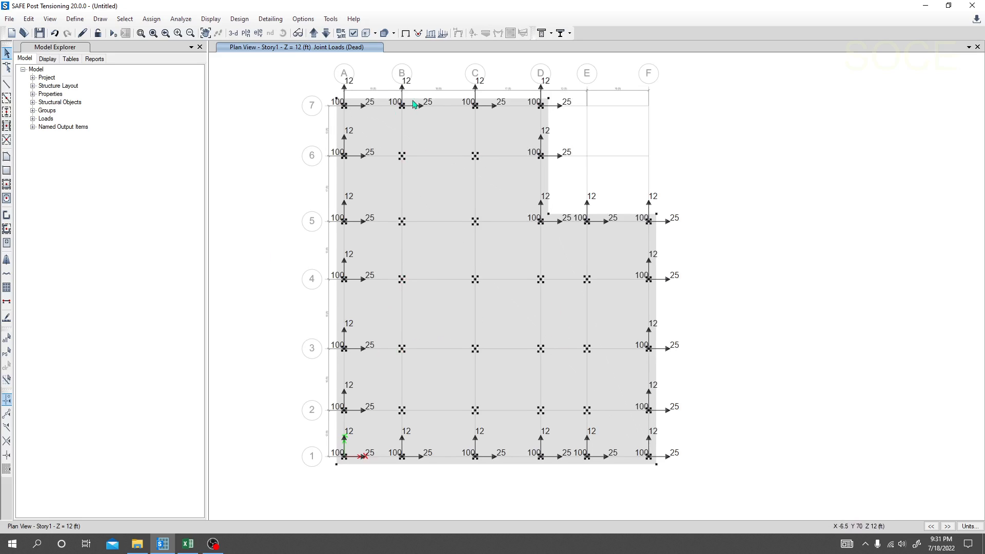
{"action": "left_click", "coordinate": [114, 35]}
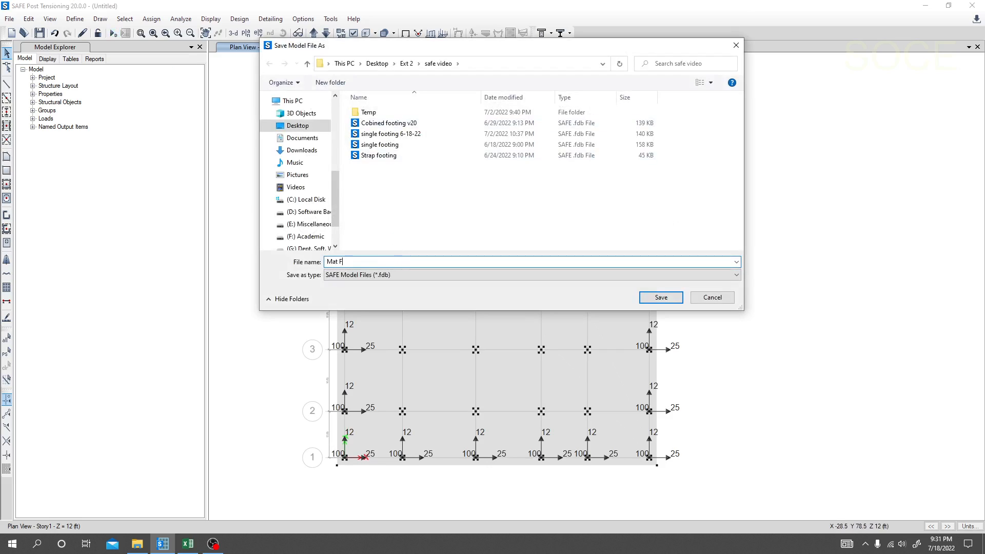
{"action": "type", "text": "Mat Footing"}
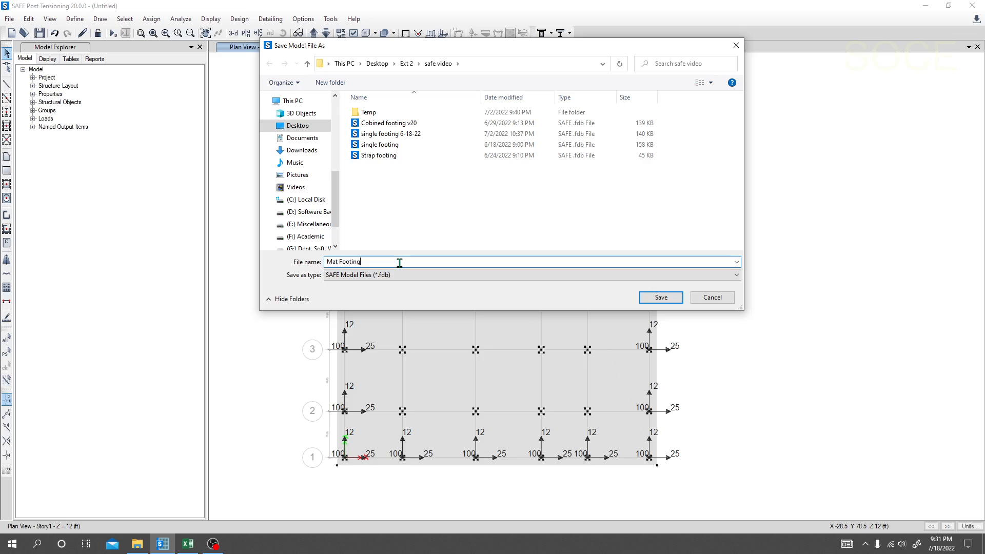
{"action": "left_click", "coordinate": [649, 296]}
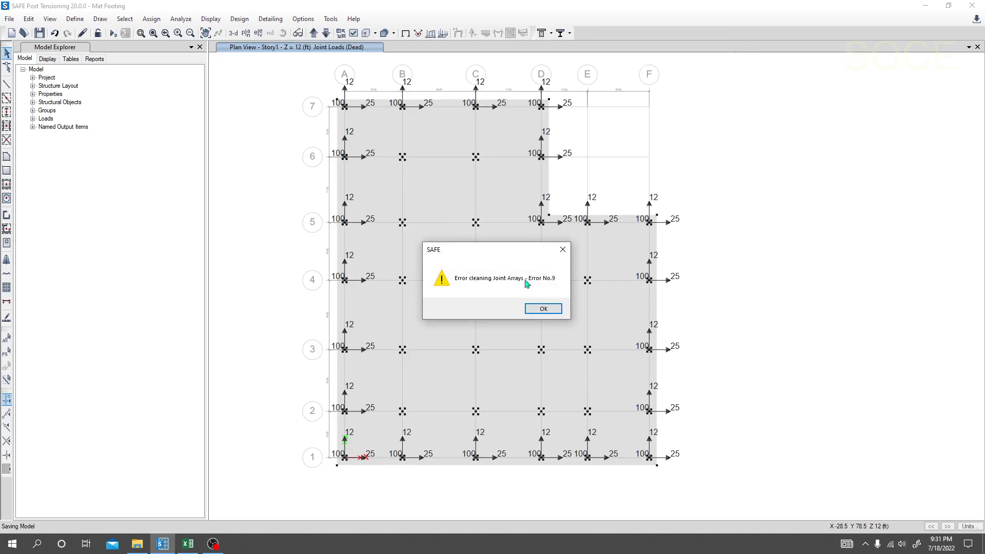
{"action": "left_click", "coordinate": [542, 310]}
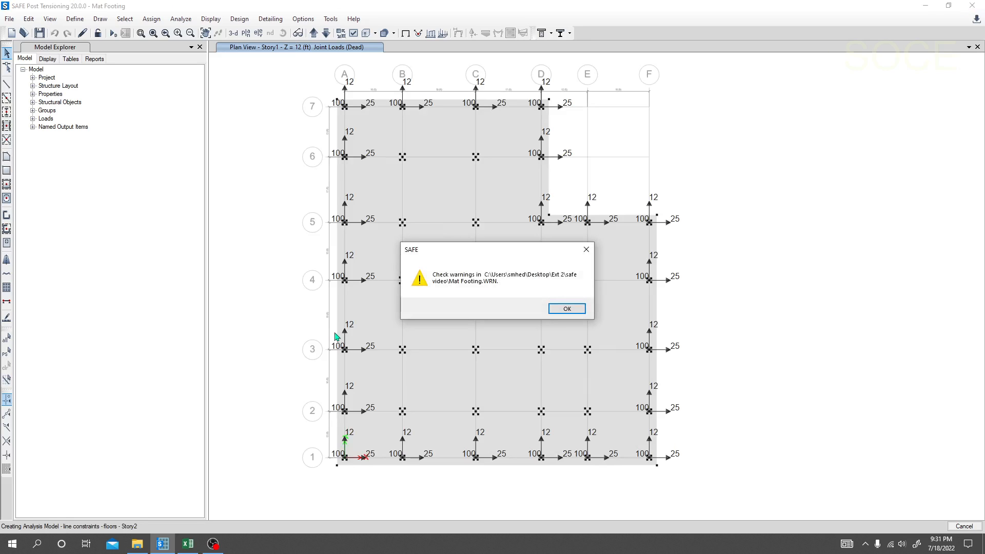
Dismiss the analysis warning and messages, and examine the Dead load displacement contours across the mat.
{"action": "left_click", "coordinate": [571, 309]}
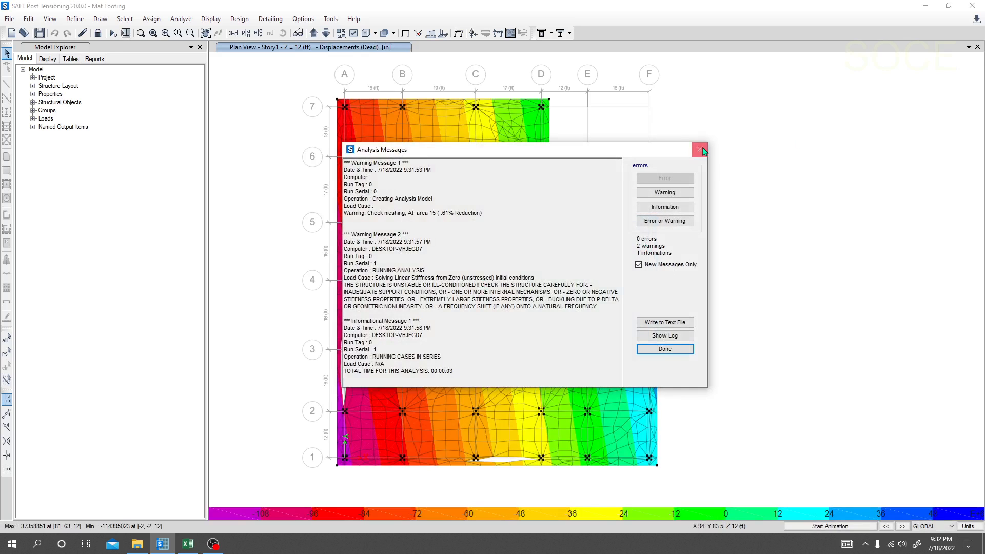
{"action": "left_click", "coordinate": [704, 146]}
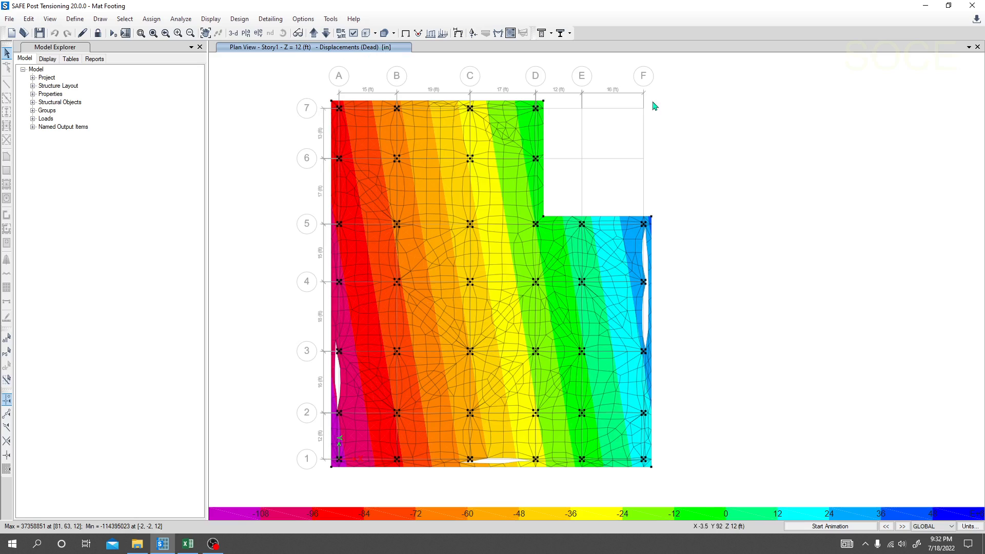
{"action": "mouse_move", "coordinate": [645, 285]}
{"action": "mouse_move", "coordinate": [470, 281]}
{"action": "middle_click_drag", "start_coordinate": [723, 282], "coordinate": [679, 279]}
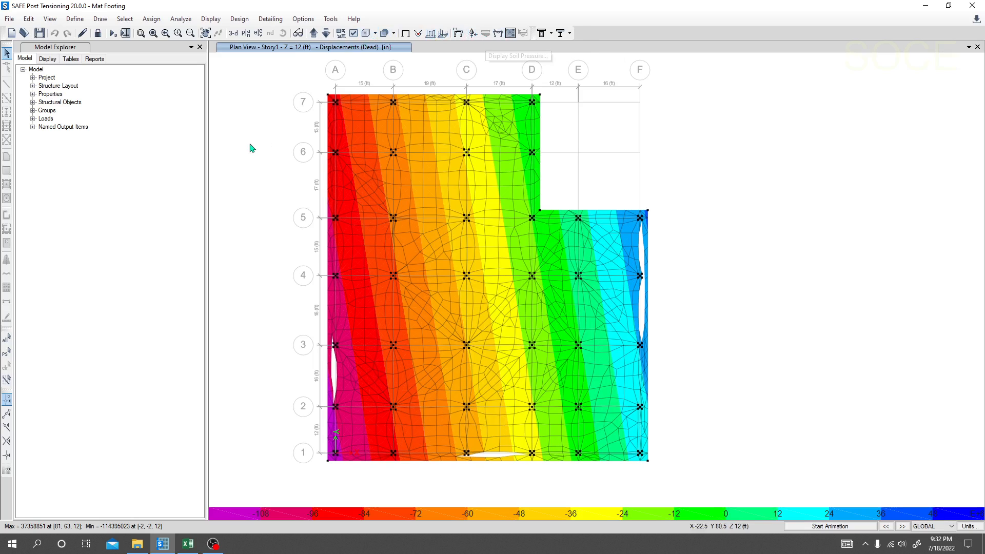
Display the punching shear D/C ratios and shear reinforcement, and inspect the values at the columns.
{"action": "left_click", "coordinate": [210, 20]}
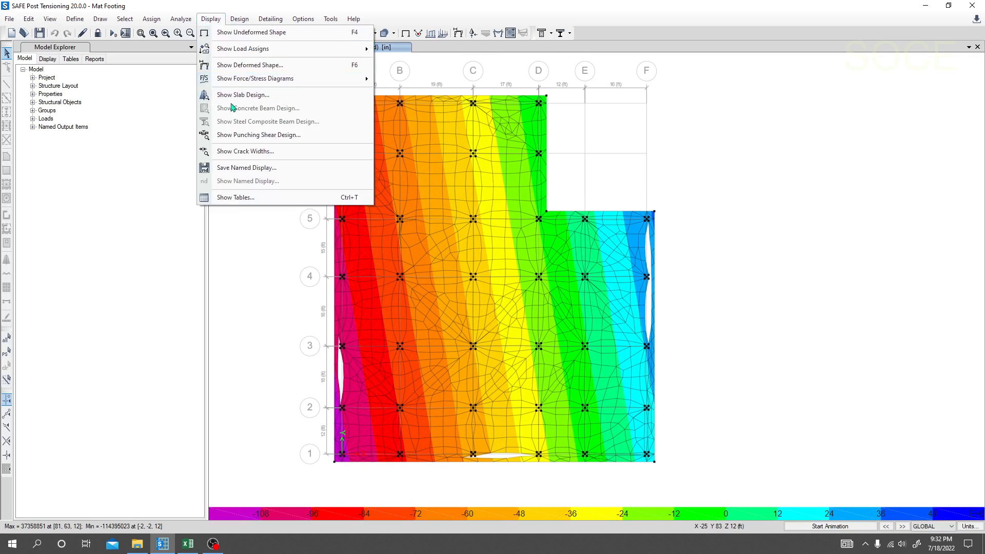
{"action": "left_click", "coordinate": [394, 190]}
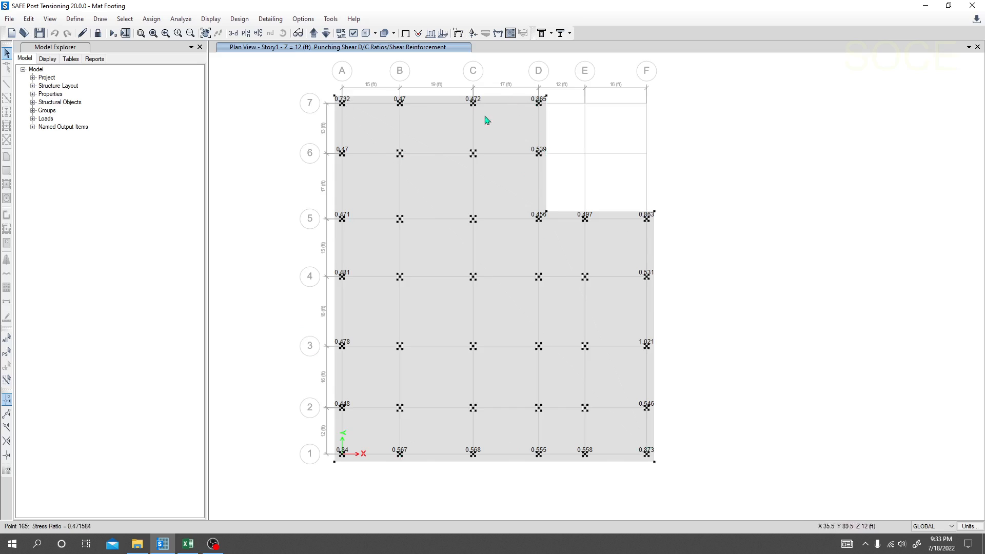
{"action": "mouse_move", "coordinate": [255, 256]}
{"action": "middle_mouse_down"}
{"action": "mouse_move", "coordinate": [255, 240]}
{"action": "mouse_move", "coordinate": [260, 258]}
{"action": "middle_mouse_up"}
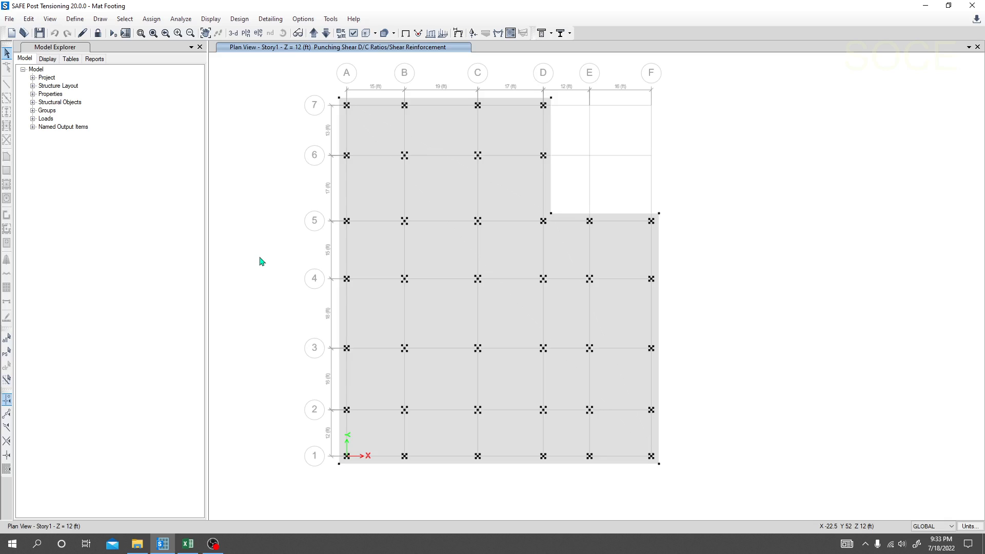
{"action": "left_click", "coordinate": [472, 33]}
{"action": "left_click_drag", "start_coordinate": [482, 184], "coordinate": [263, 154]}
{"action": "left_click", "coordinate": [383, 151]}
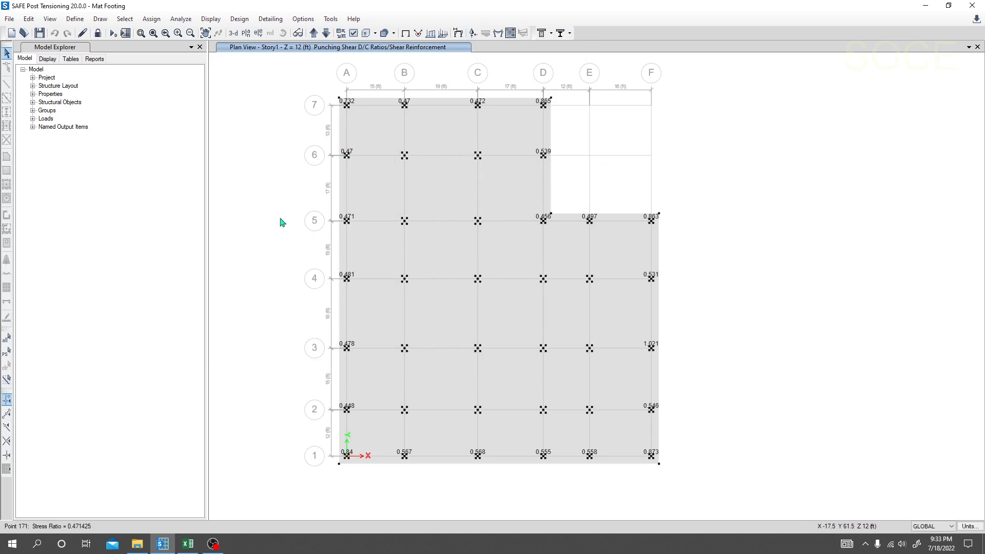
Unlock the model, deleting its analysis results, and assign the BC area spring to the mat slab.
{"action": "left_click", "coordinate": [102, 32]}
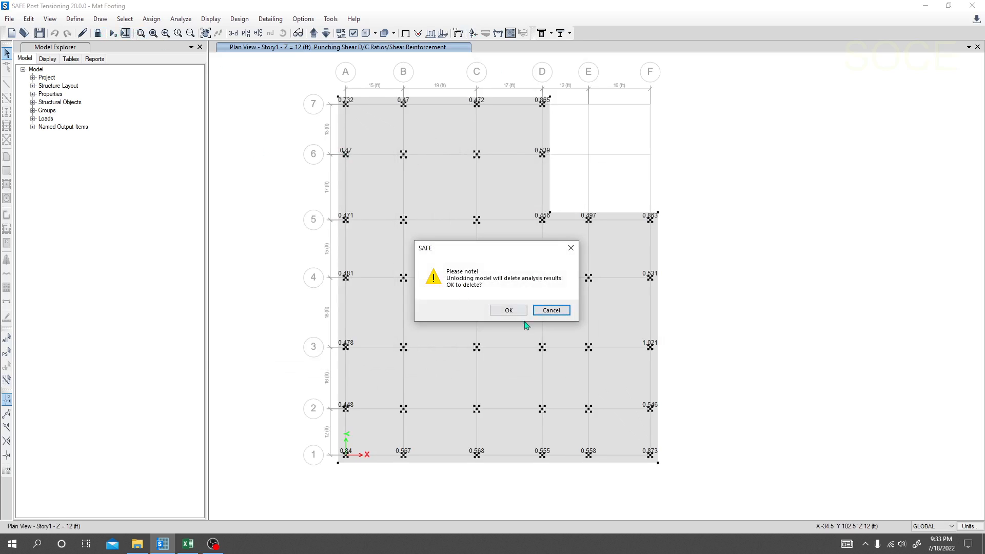
{"action": "left_click", "coordinate": [508, 310]}
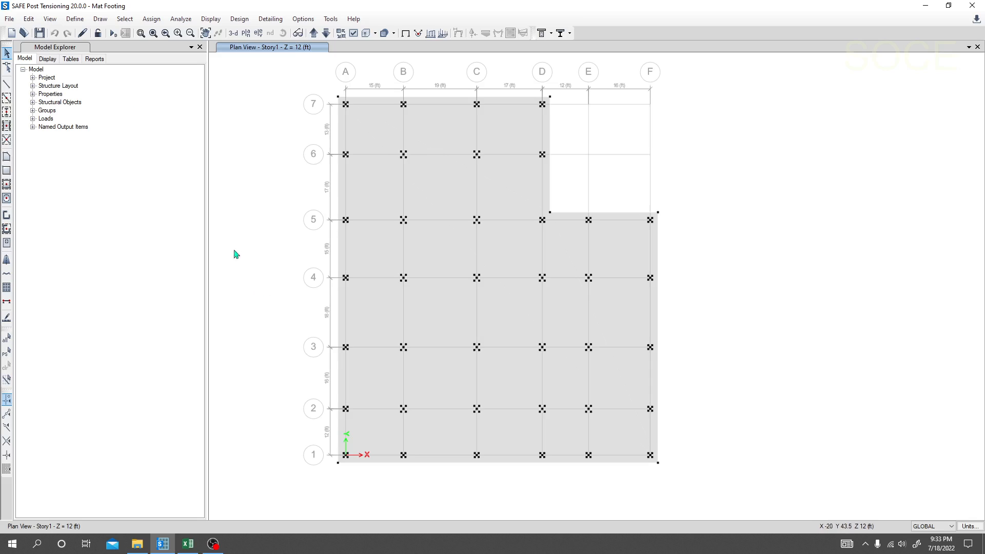
{"action": "left_click", "coordinate": [446, 258]}
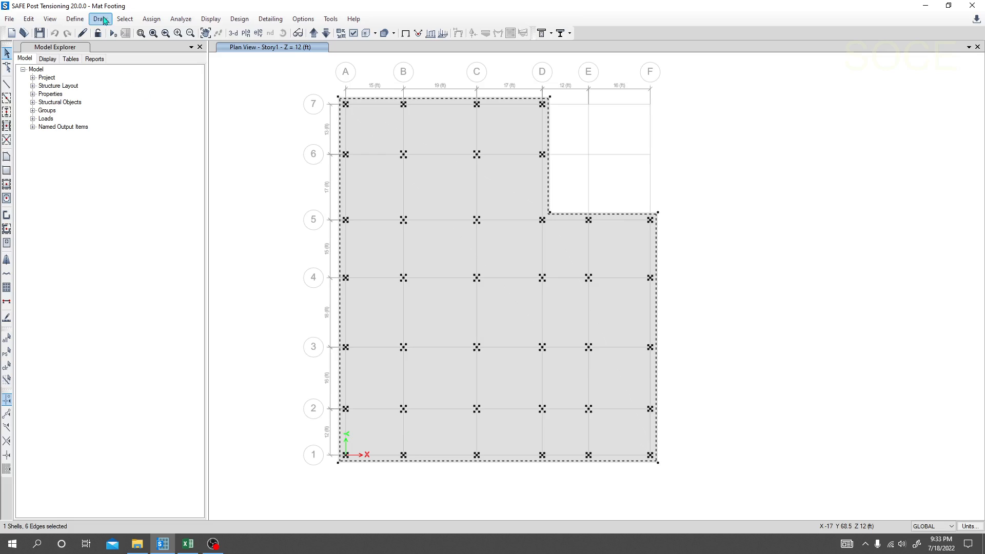
{"action": "left_click", "coordinate": [153, 21]}
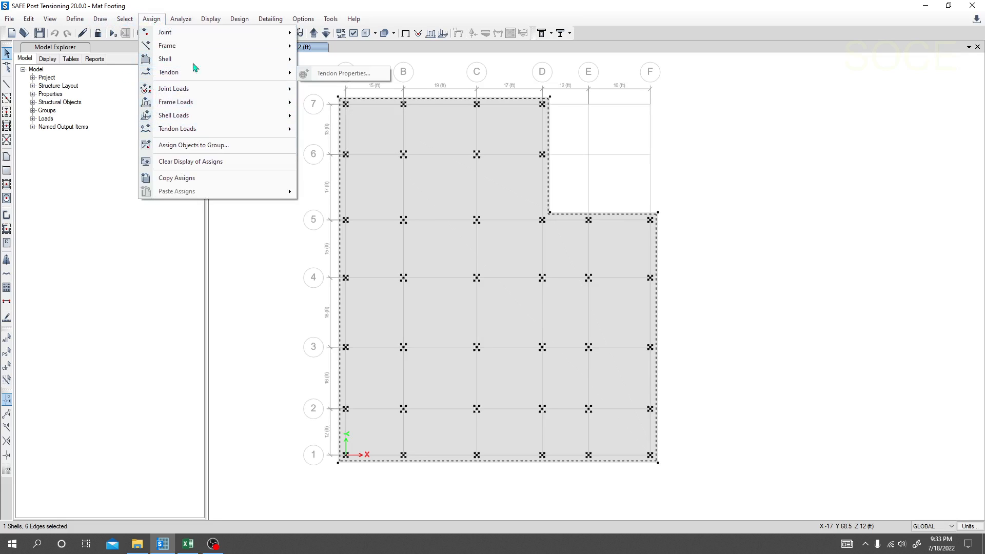
{"action": "mouse_move", "coordinate": [204, 106]}
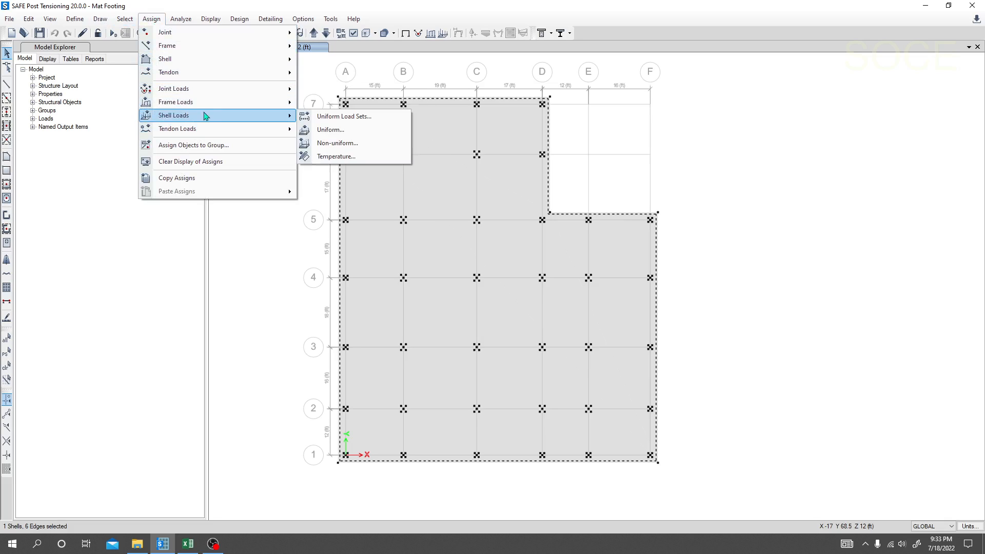
{"action": "mouse_move", "coordinate": [193, 48]}
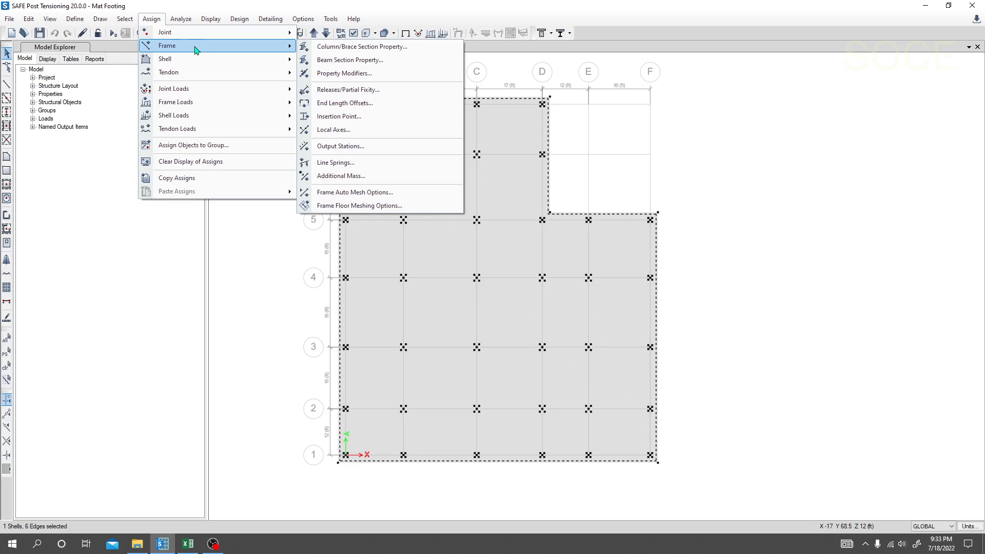
{"action": "mouse_move", "coordinate": [176, 62]}
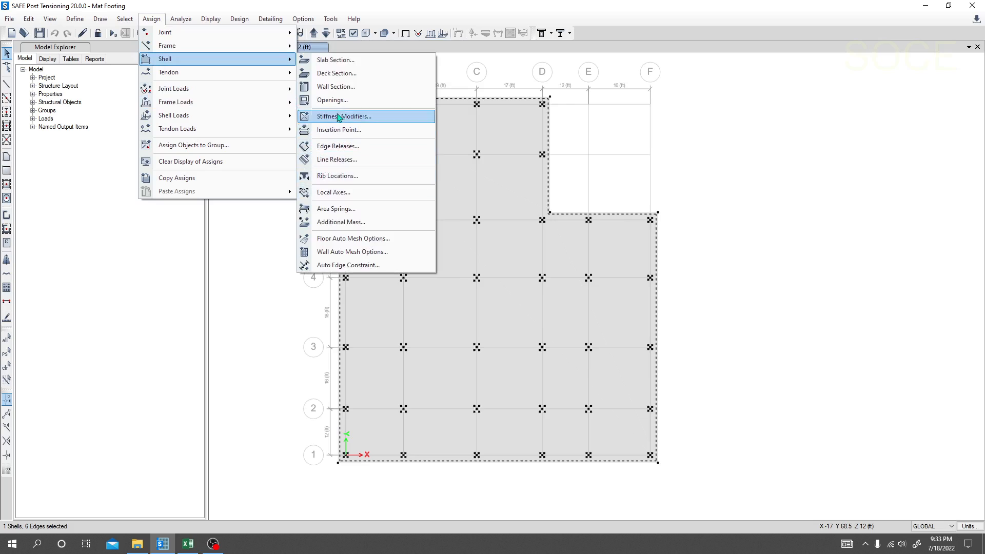
{"action": "left_click", "coordinate": [334, 211]}
{"action": "left_click_drag", "start_coordinate": [465, 159], "coordinate": [87, 158]}
{"action": "left_click", "coordinate": [147, 368]}
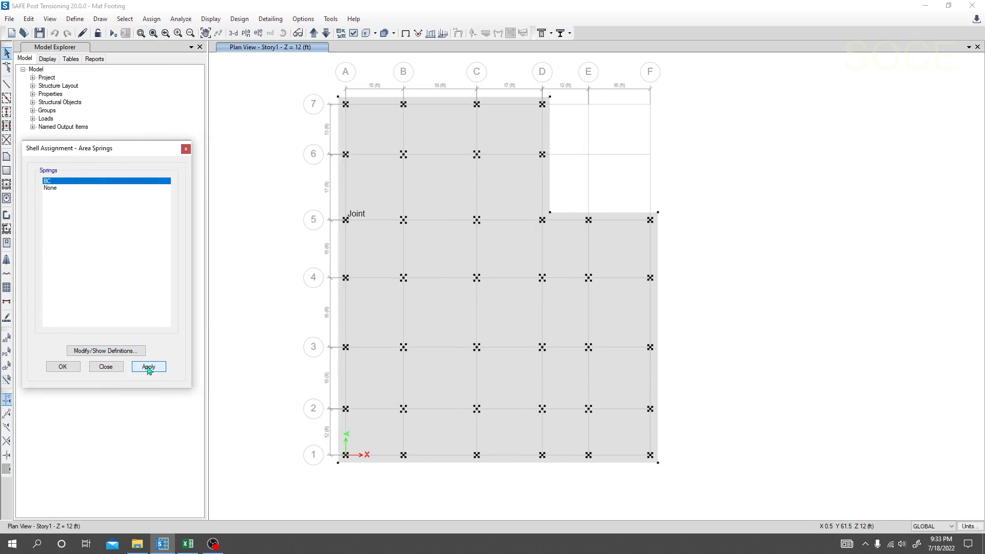
{"action": "left_click", "coordinate": [61, 369]}
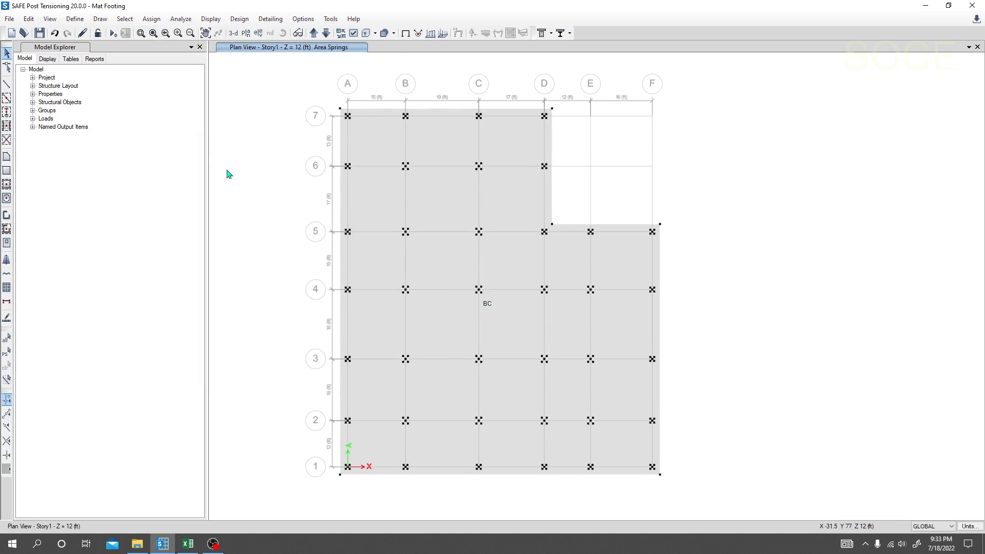
Rerun the analysis and look up the allowable settlement in inches on the Excel Soil Subgrade Modulus sheet.
{"action": "left_click", "coordinate": [113, 33]}
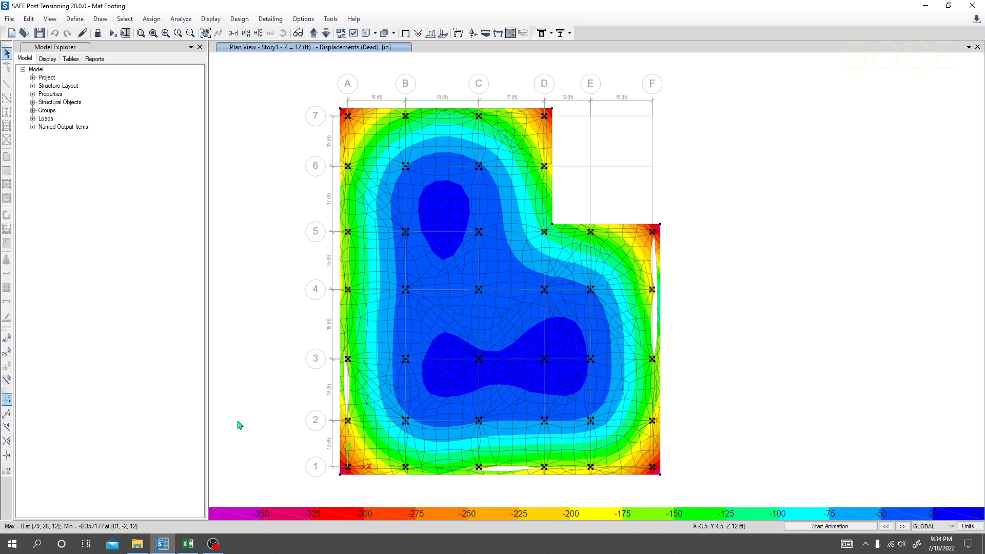
{"action": "left_click", "coordinate": [188, 544]}
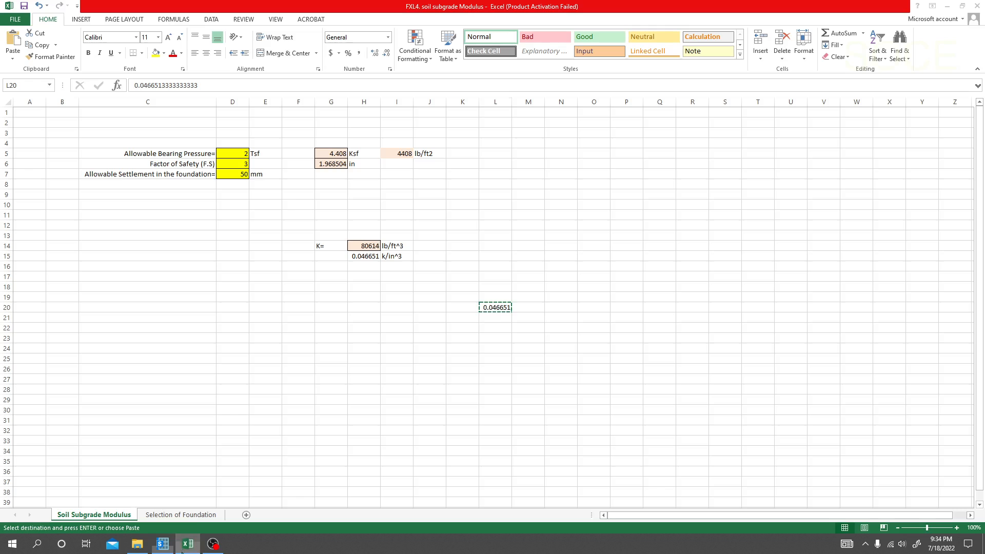
{"action": "left_click", "coordinate": [333, 176]}
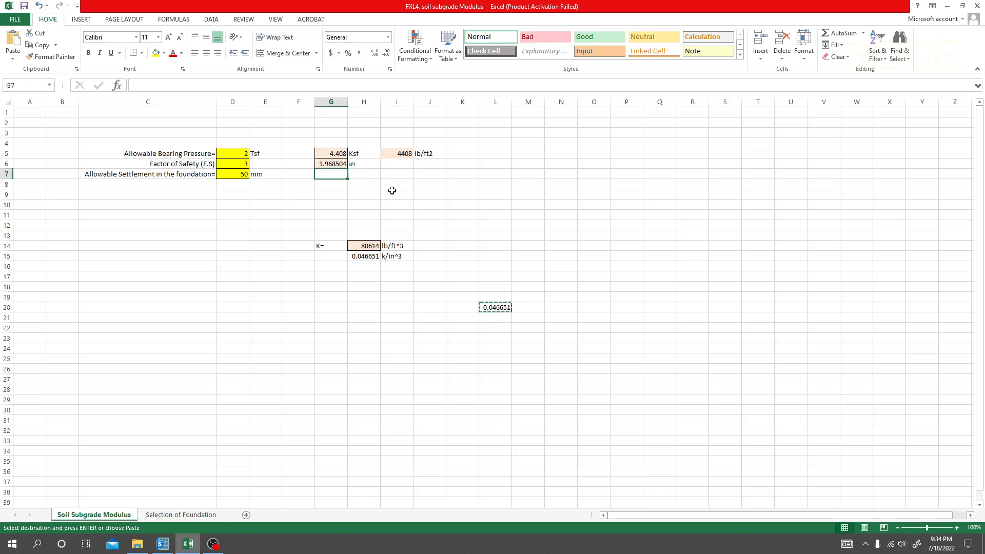
Switch back to SAFE and display the deformed shape for load combination DConS1, keeping the contours in view.
{"action": "left_click", "coordinate": [162, 544]}
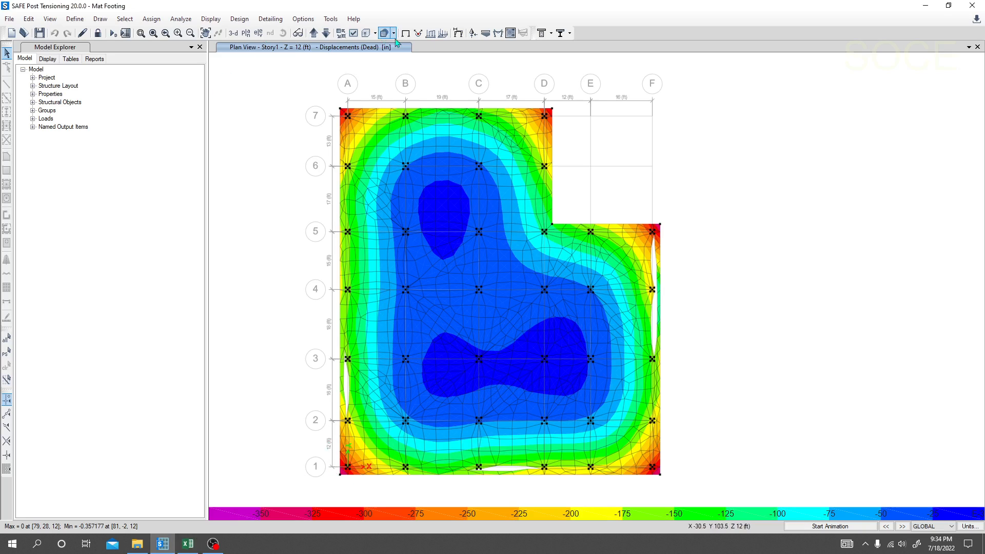
{"action": "left_click", "coordinate": [458, 33]}
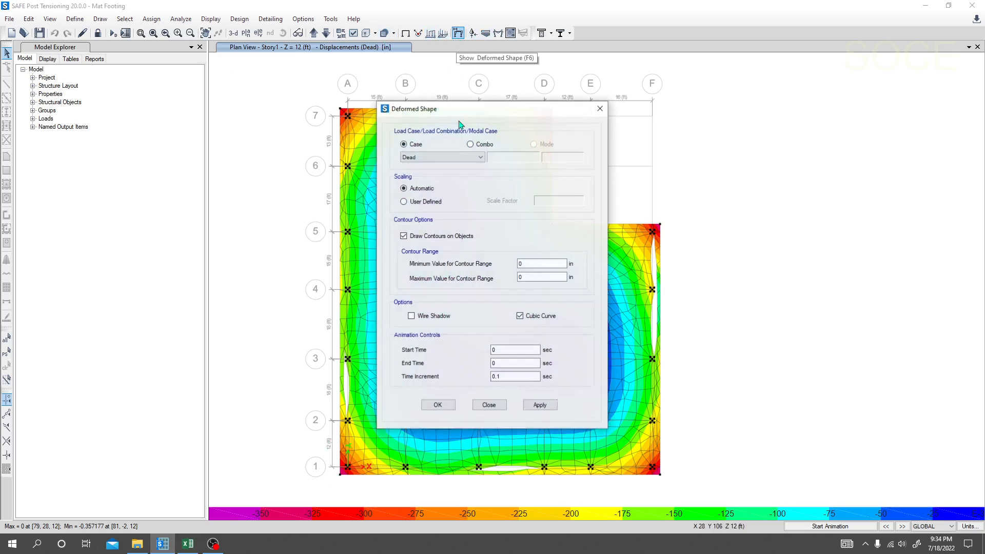
{"action": "left_click", "coordinate": [204, 124]}
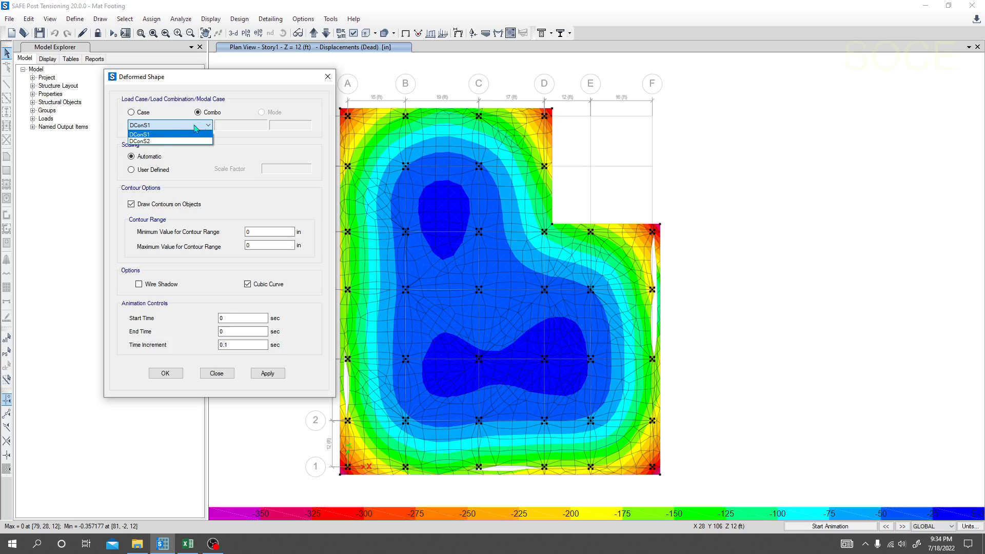
{"action": "left_click", "coordinate": [159, 135]}
{"action": "left_click", "coordinate": [268, 373]}
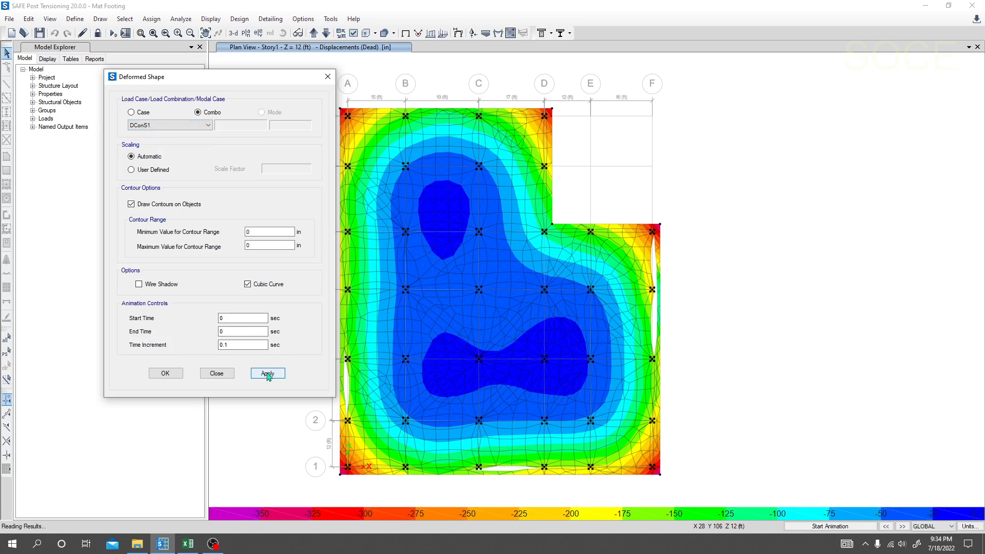
{"action": "left_click_drag", "start_coordinate": [252, 90], "coordinate": [193, 85]}
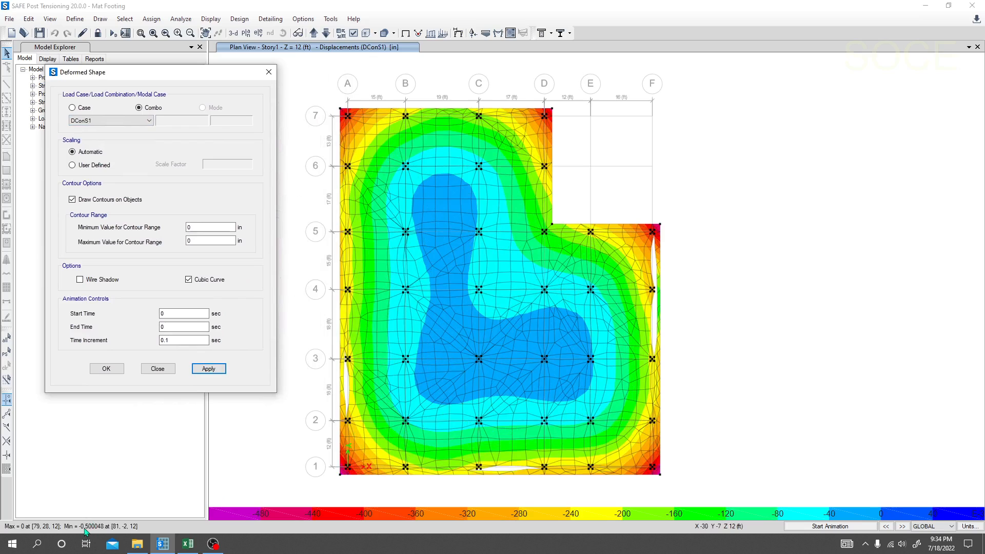
Display the deformed shape for load combination DConS2 and close the deformed shape settings.
{"action": "left_click", "coordinate": [148, 120]}
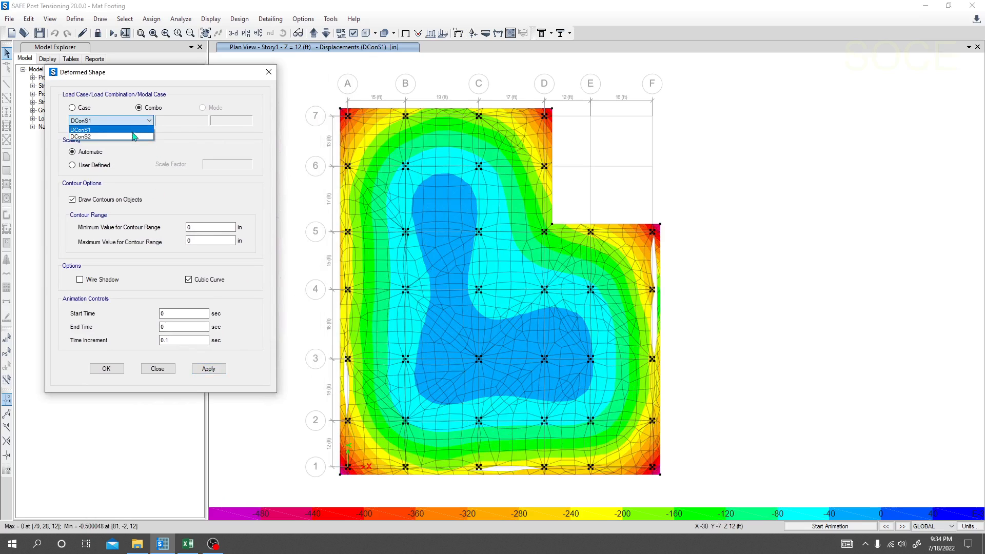
{"action": "left_click", "coordinate": [134, 136]}
{"action": "left_click", "coordinate": [214, 373]}
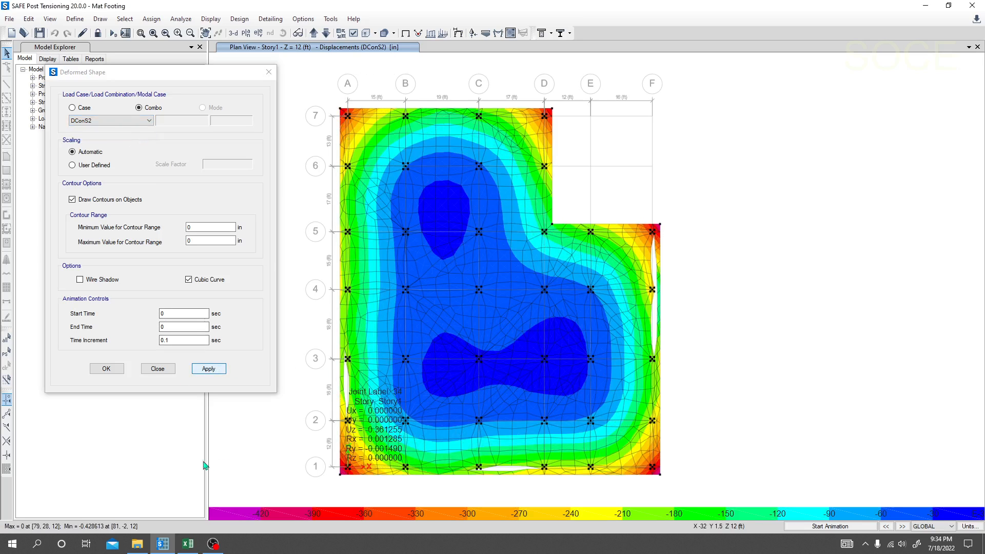
{"action": "left_click", "coordinate": [159, 368]}
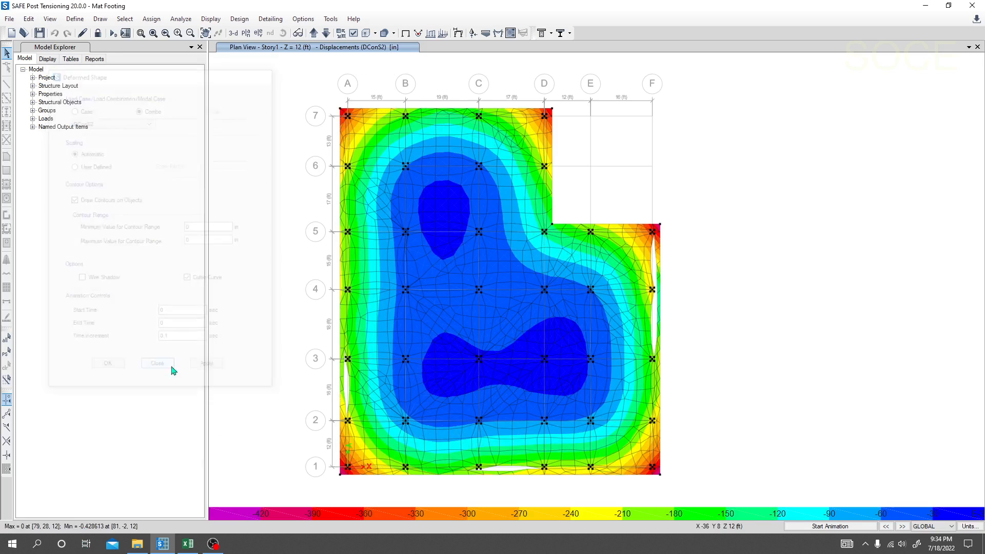
Display the soil pressure contours for load combination DConS1 with filled contours and values shown.
{"action": "left_click", "coordinate": [486, 32]}
{"action": "left_click_drag", "start_coordinate": [489, 164], "coordinate": [200, 133]}
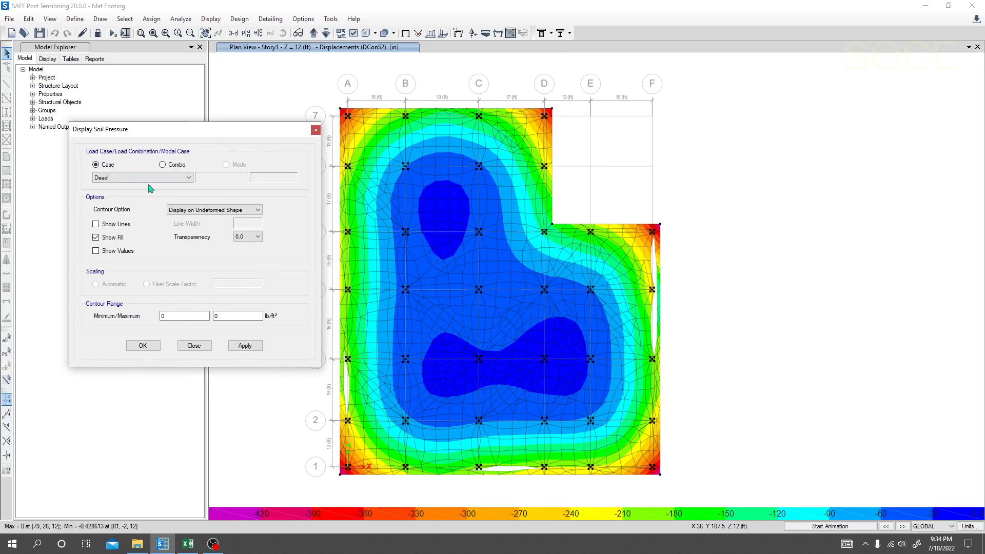
{"action": "left_click", "coordinate": [132, 177]}
{"action": "left_click", "coordinate": [162, 164]}
{"action": "left_click", "coordinate": [162, 164]}
{"action": "left_click", "coordinate": [119, 178]}
{"action": "left_click", "coordinate": [117, 187]}
{"action": "left_click", "coordinate": [244, 346]}
{"action": "left_click_drag", "start_coordinate": [260, 129], "coordinate": [206, 105]}
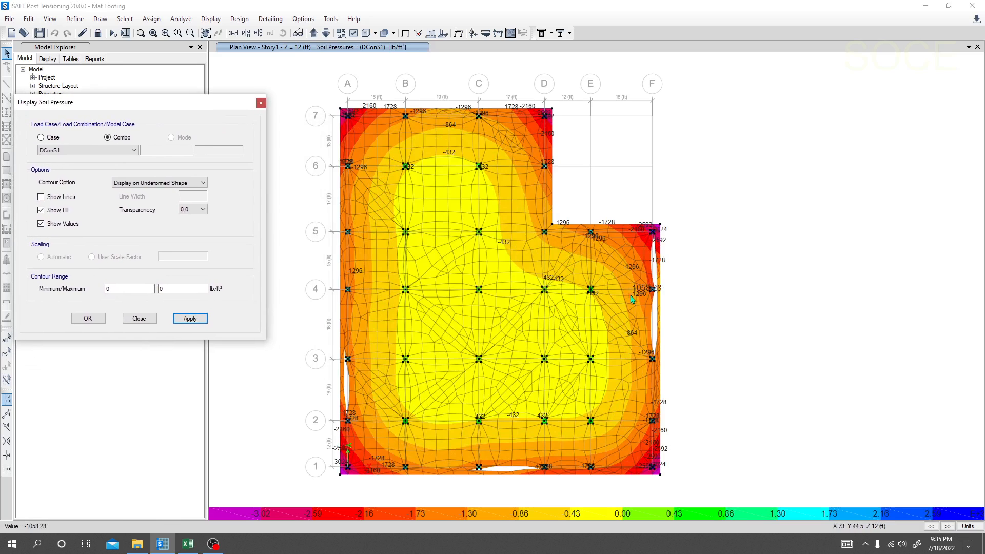
Switch to Excel and check the allowable bearing pressure in lb/ft2 on the Soil Subgrade Modulus sheet.
{"action": "left_click", "coordinate": [197, 548]}
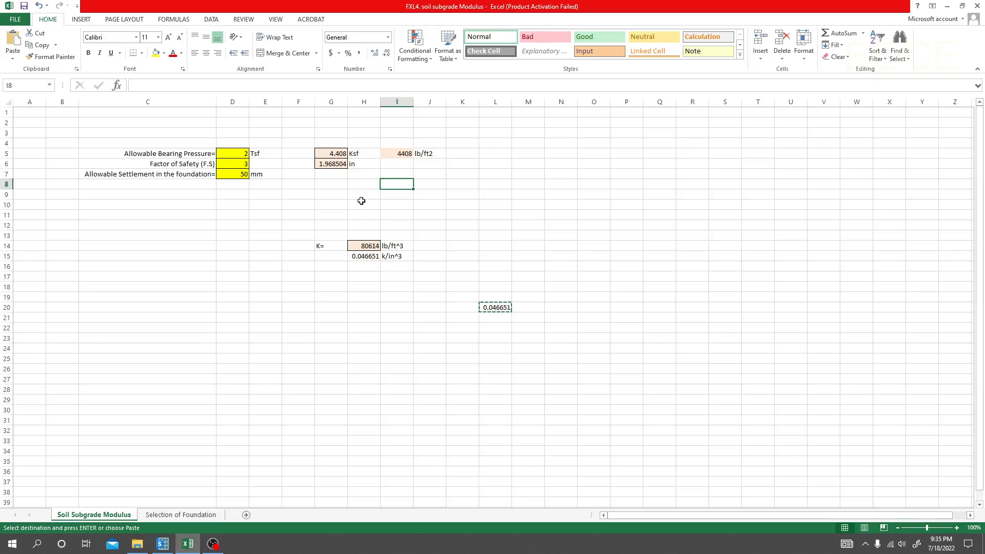
{"action": "left_click", "coordinate": [394, 153]}
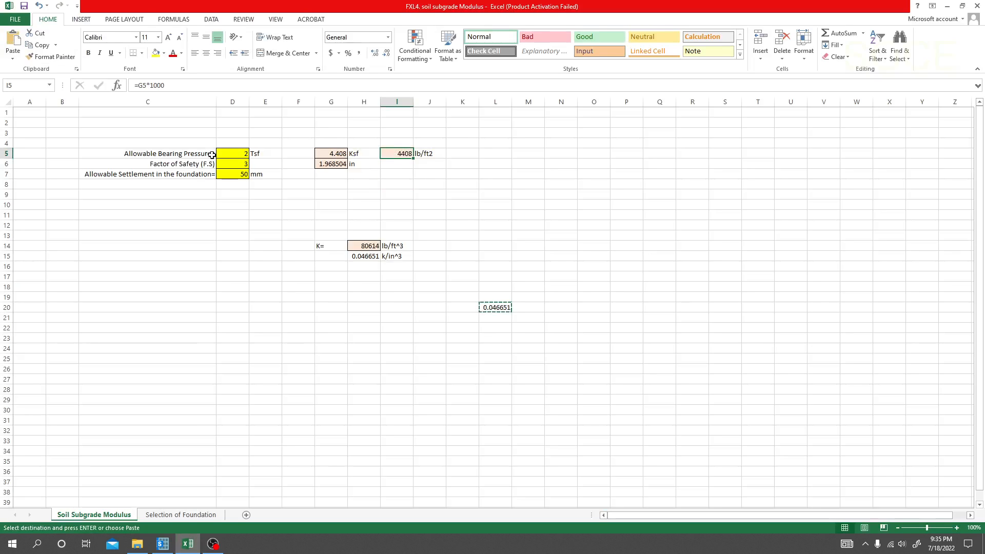
{"action": "left_click", "coordinate": [404, 174]}
{"action": "left_click", "coordinate": [405, 155]}
Return to SAFE, close the soil pressure display settings and examine the DConS1 pressure contours over the mat.
{"action": "left_click", "coordinate": [163, 544]}
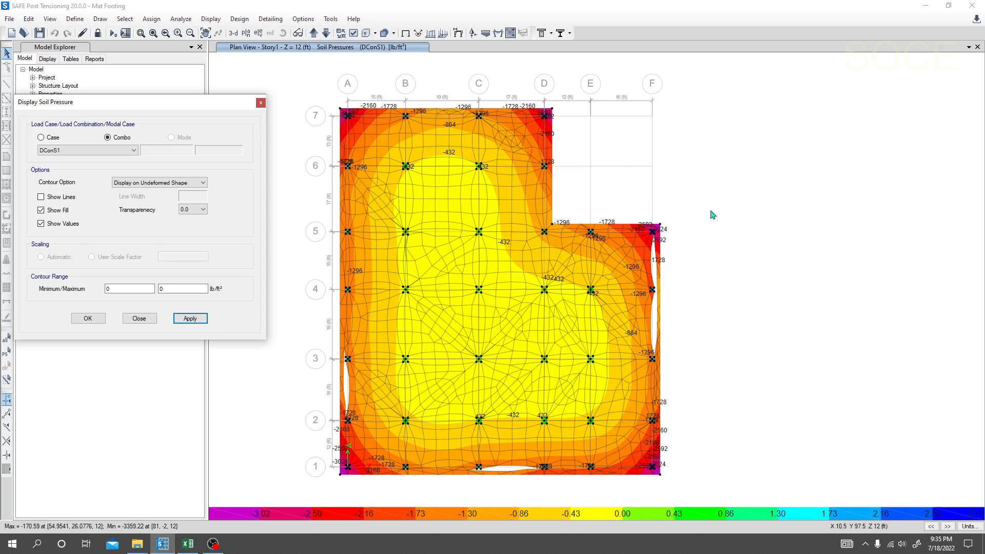
{"action": "middle_click_drag", "start_coordinate": [759, 313], "coordinate": [767, 311]}
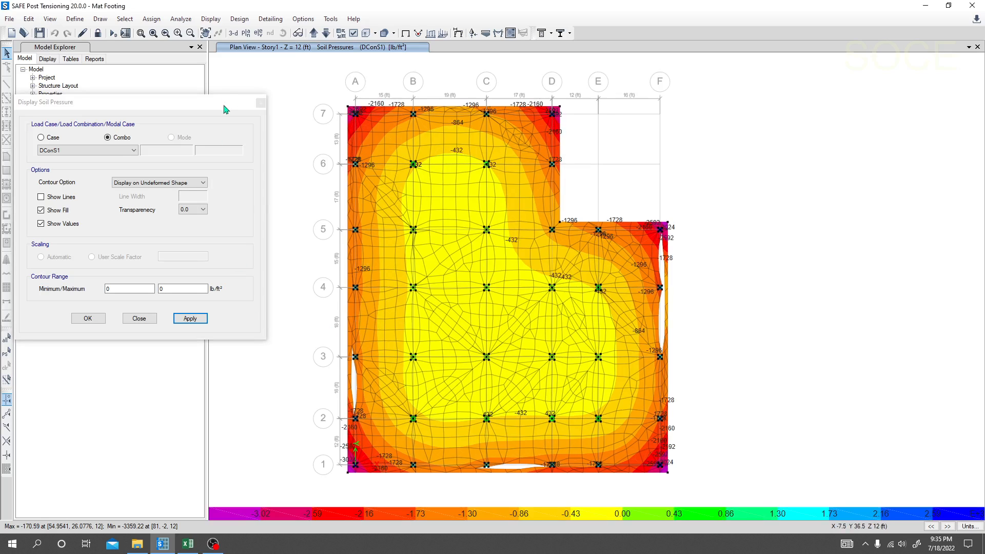
{"action": "left_click", "coordinate": [261, 103]}
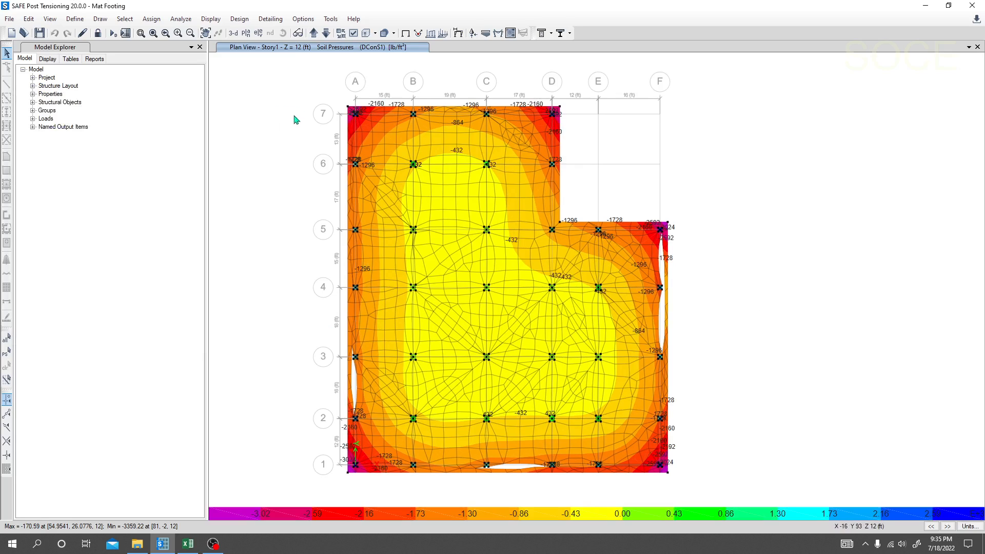
{"action": "middle_click_drag", "start_coordinate": [697, 303], "coordinate": [700, 297]}
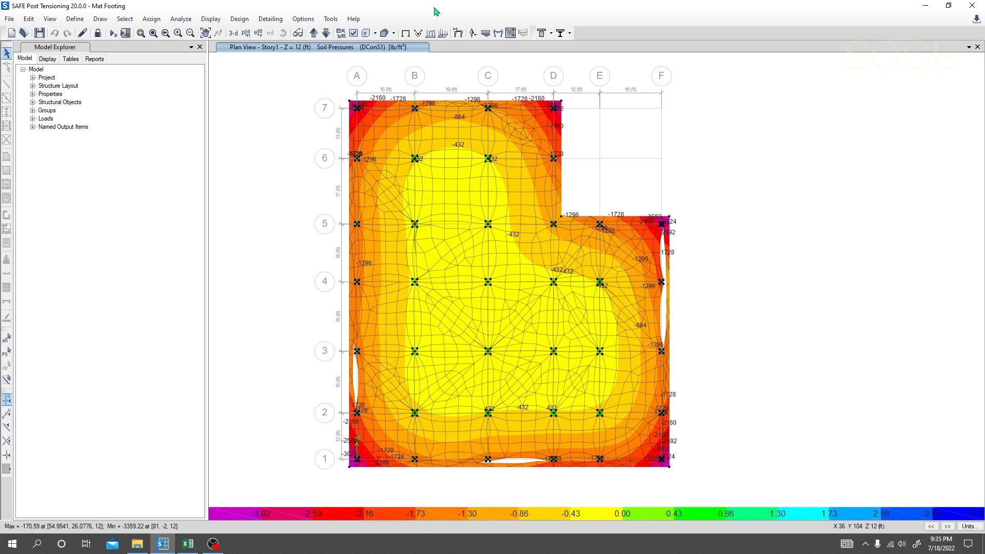
Display the finite element based slab design as enveloping flexural reinforcement contours for Direction 1 top rebar.
{"action": "left_click", "coordinate": [210, 20]}
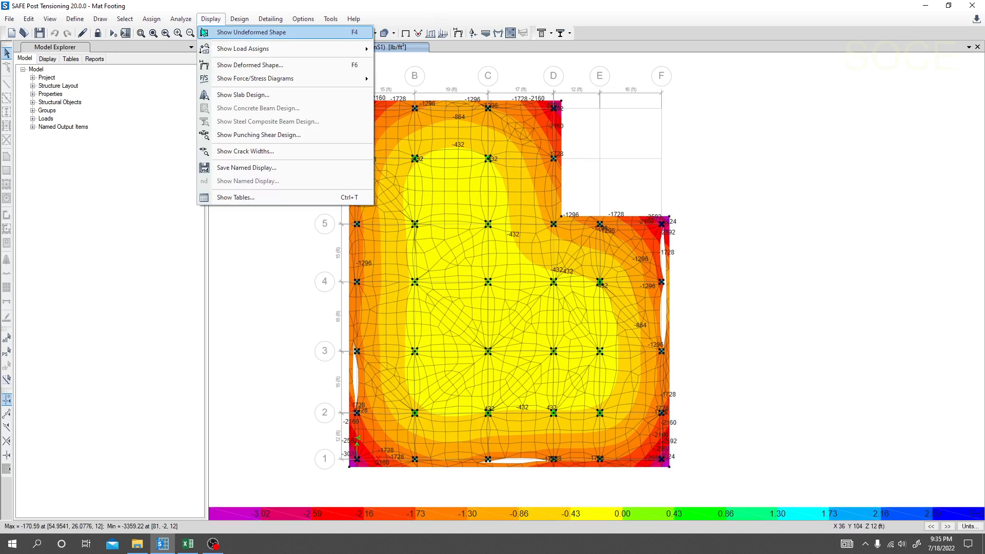
{"action": "left_click", "coordinate": [238, 95]}
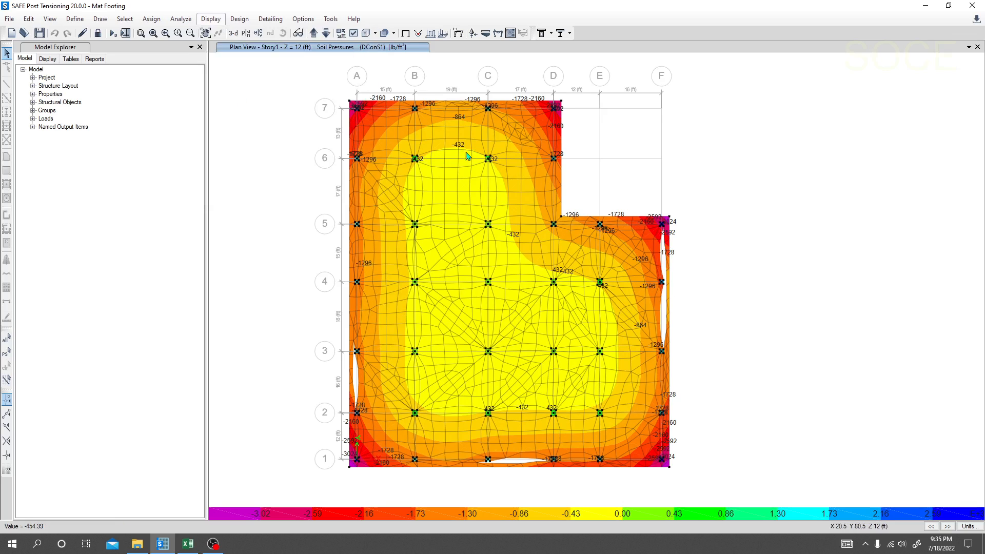
{"action": "left_click_drag", "start_coordinate": [488, 128], "coordinate": [183, 121]}
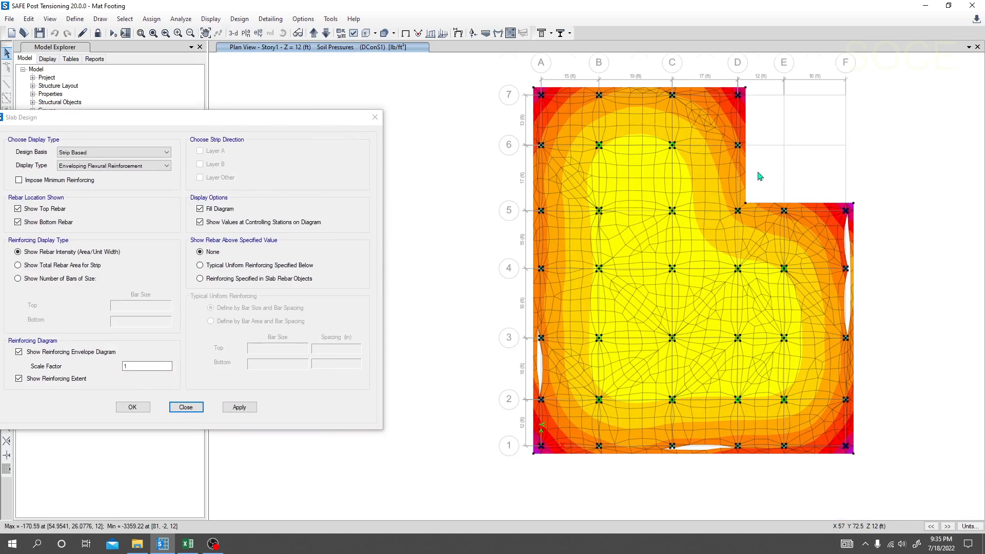
{"action": "left_click_drag", "start_coordinate": [275, 124], "coordinate": [335, 114]}
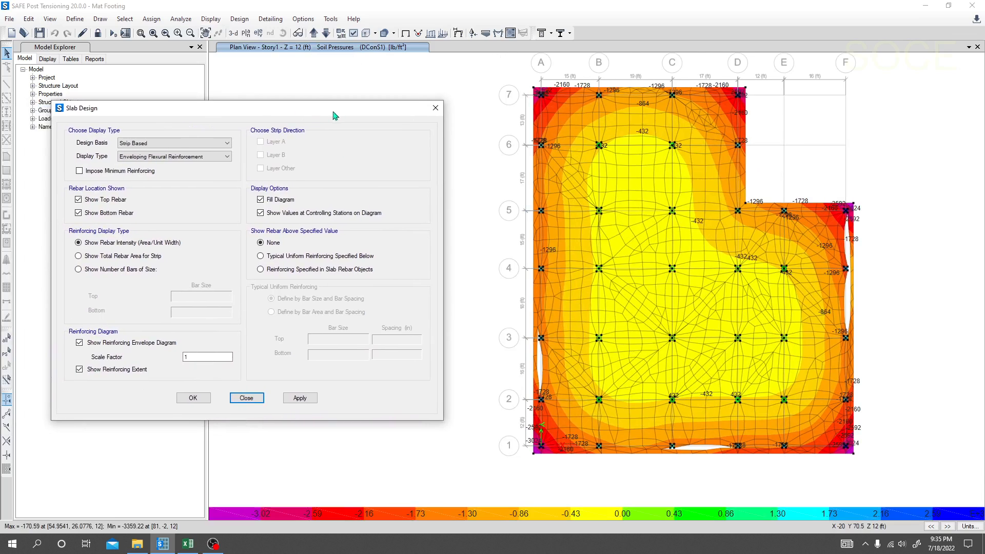
{"action": "left_click", "coordinate": [218, 143]}
{"action": "left_click", "coordinate": [204, 153]}
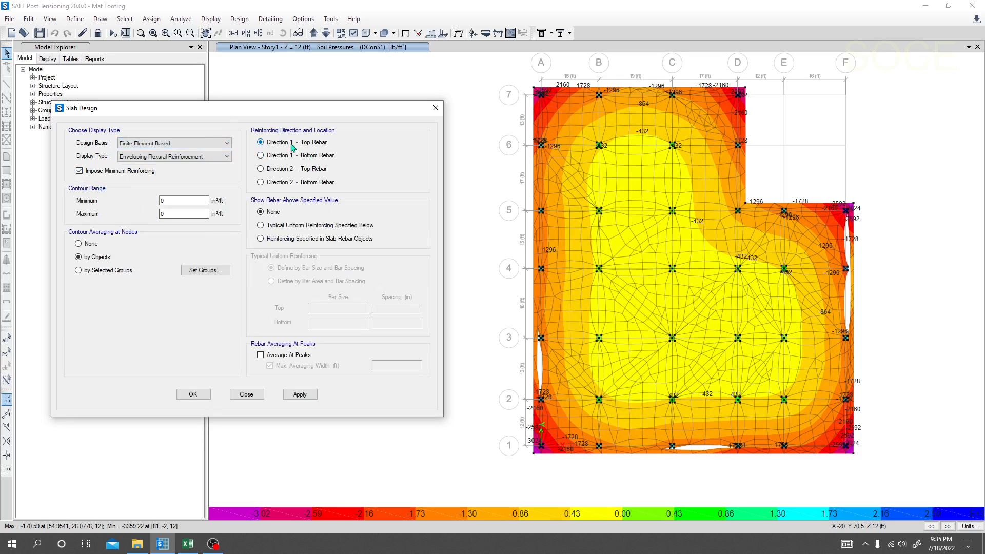
{"action": "left_click", "coordinate": [297, 396]}
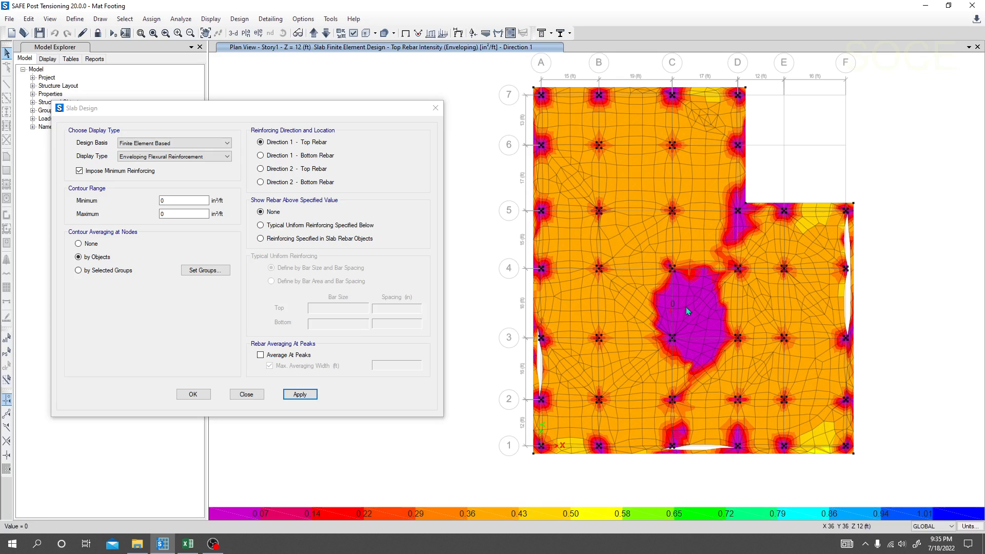
{"action": "mouse_move", "coordinate": [675, 259]}
Review the required rebar intensity contours for Direction 1 bottom, Direction 2 top and Direction 2 bottom rebar.
{"action": "left_click", "coordinate": [273, 156]}
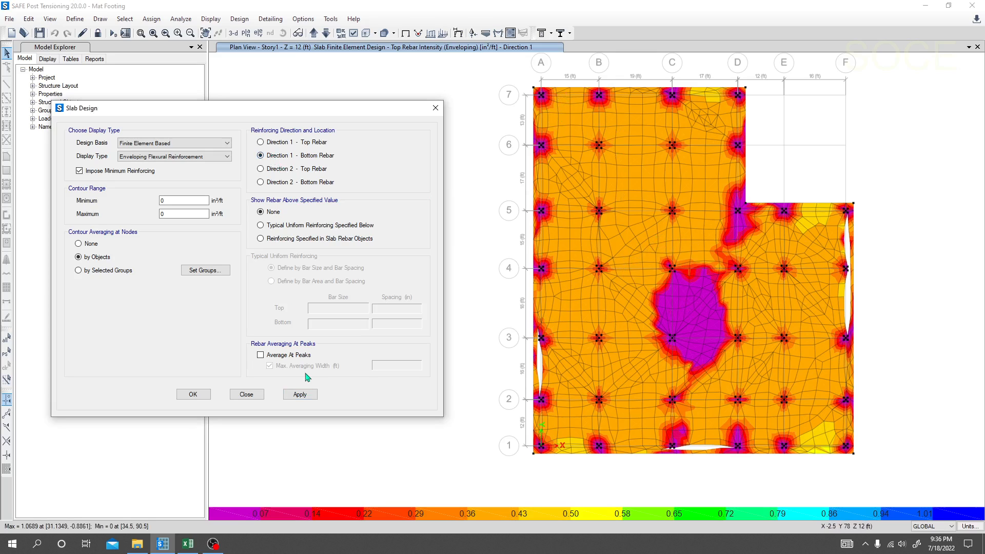
{"action": "left_click", "coordinate": [301, 394]}
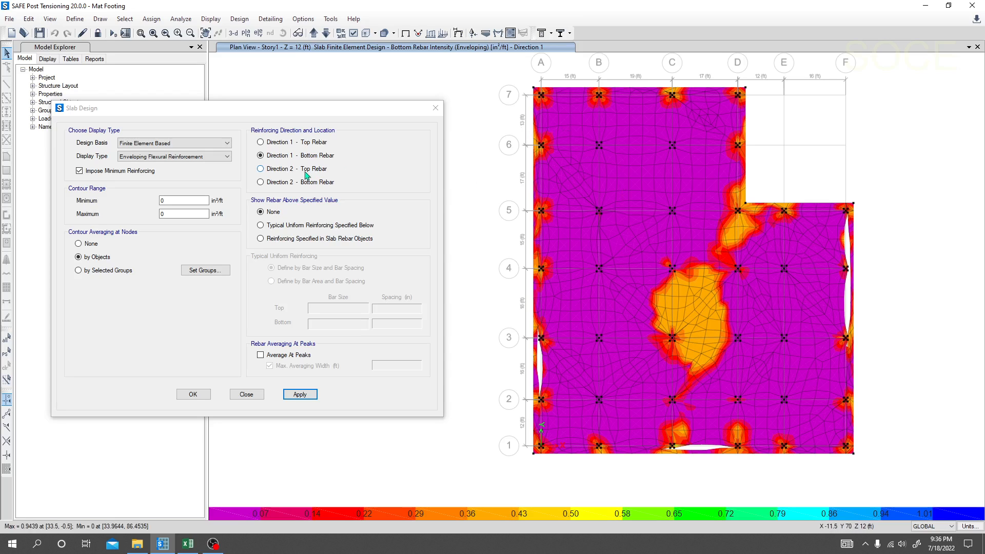
{"action": "left_click", "coordinate": [261, 168]}
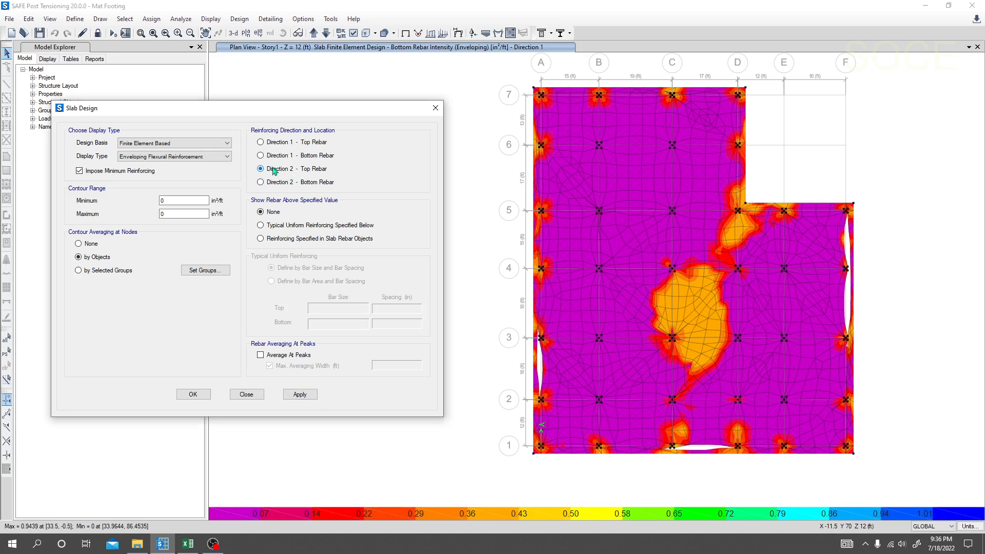
{"action": "left_click", "coordinate": [302, 396]}
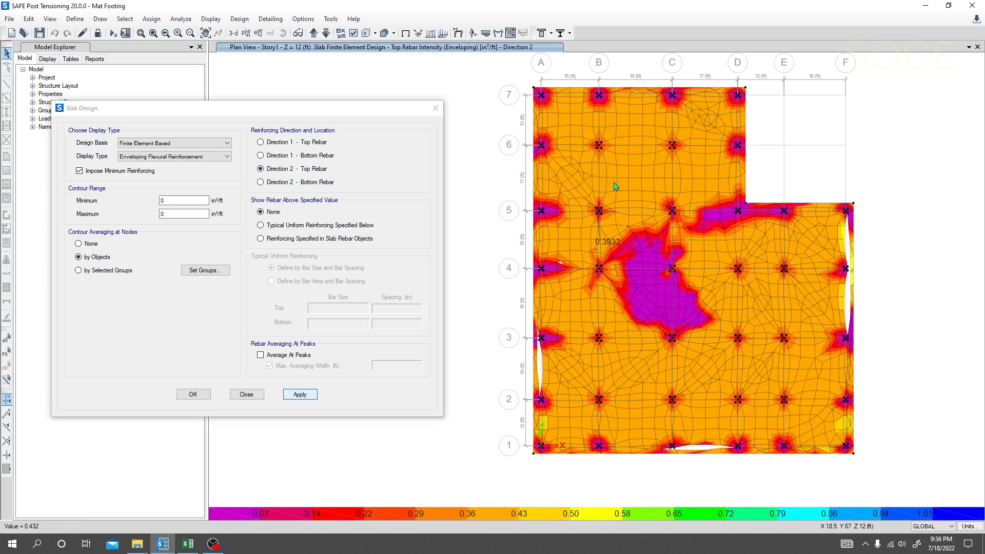
{"action": "left_click", "coordinate": [301, 182]}
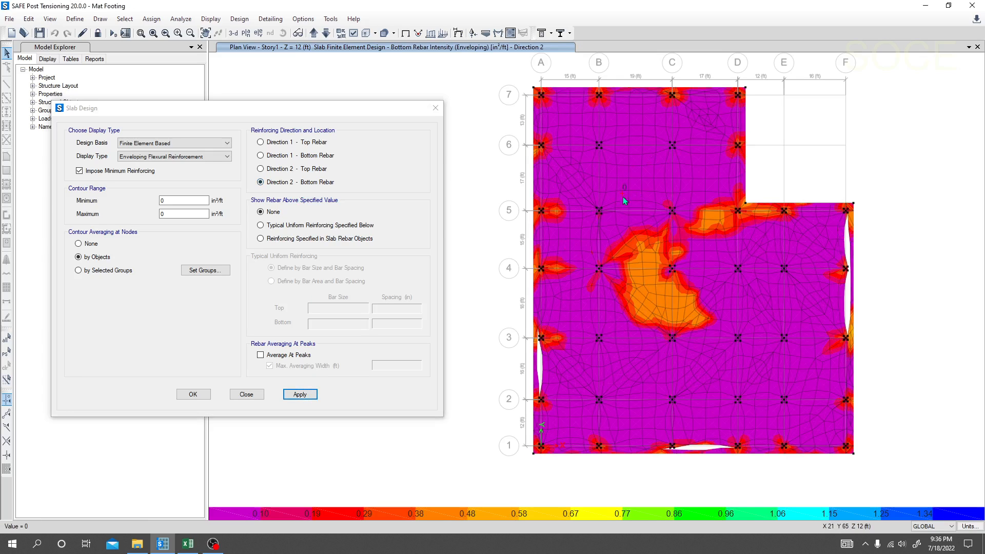
Show rebar above typical uniform reinforcing defined by bar size and spacing, using #5 bars for top and bottom.
{"action": "left_click", "coordinate": [261, 239]}
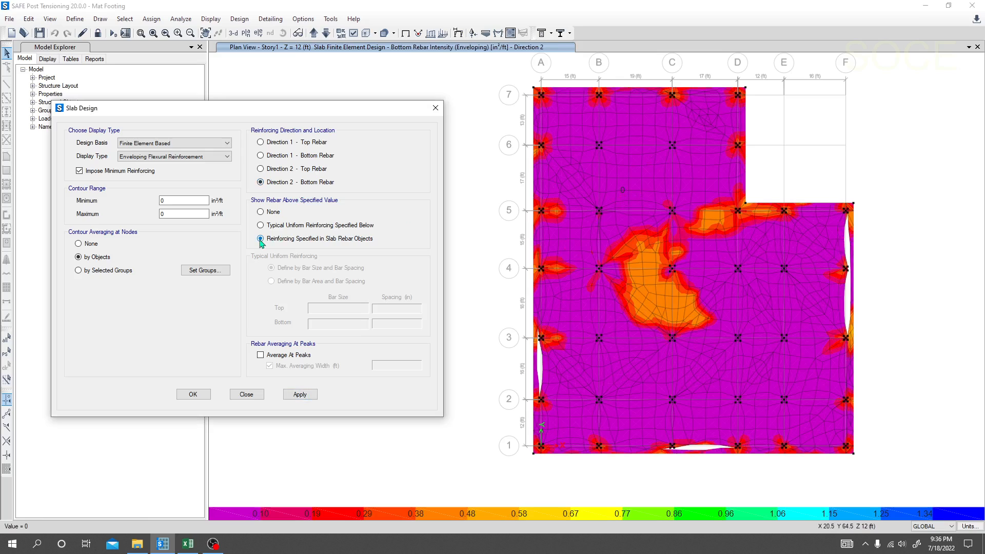
{"action": "left_click", "coordinate": [261, 226]}
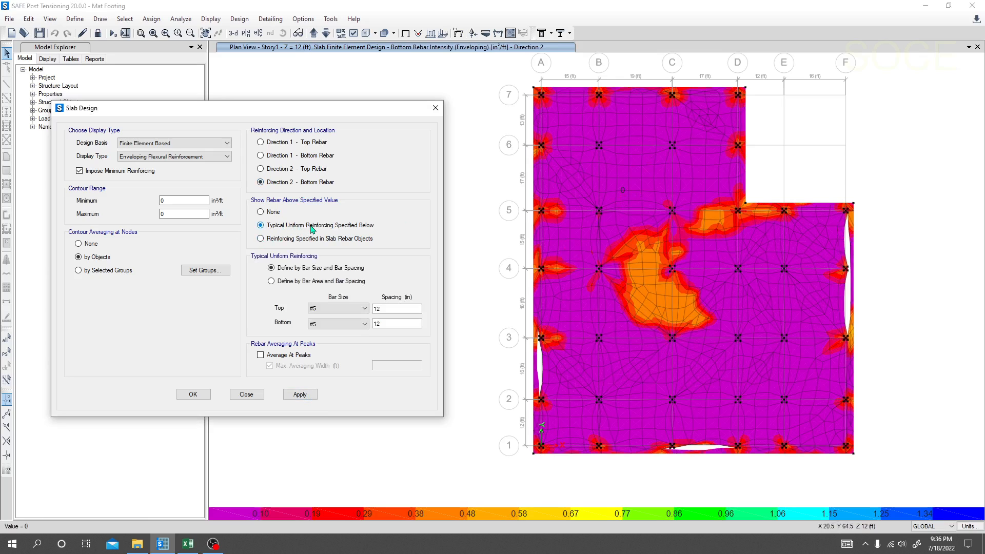
{"action": "left_click", "coordinate": [336, 309]}
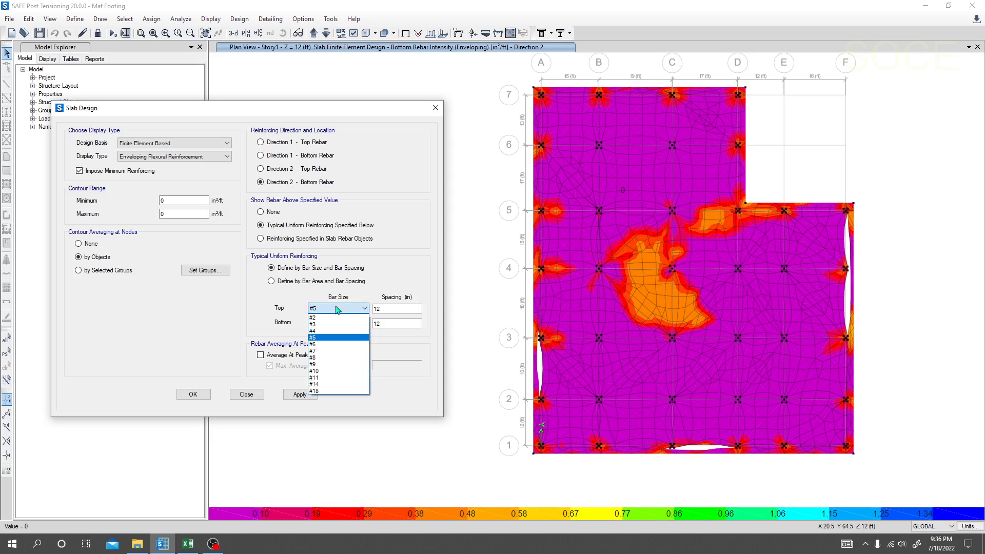
{"action": "left_click", "coordinate": [327, 339]}
{"action": "left_click", "coordinate": [329, 324]}
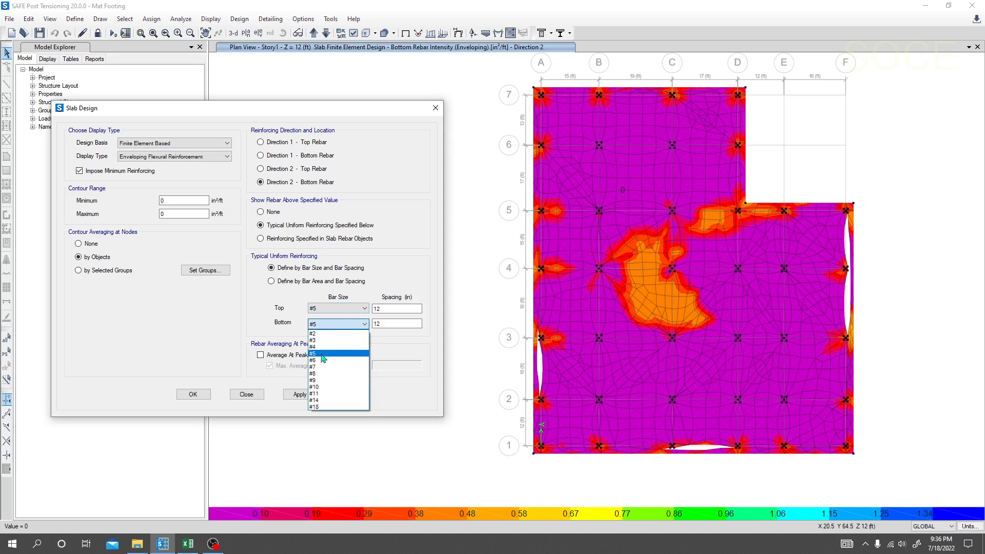
{"action": "left_click", "coordinate": [323, 358]}
Set the top and bottom bar spacing to 8 in and apply it to the Direction 2 bottom rebar contours.
{"action": "double_click", "coordinate": [389, 309]}
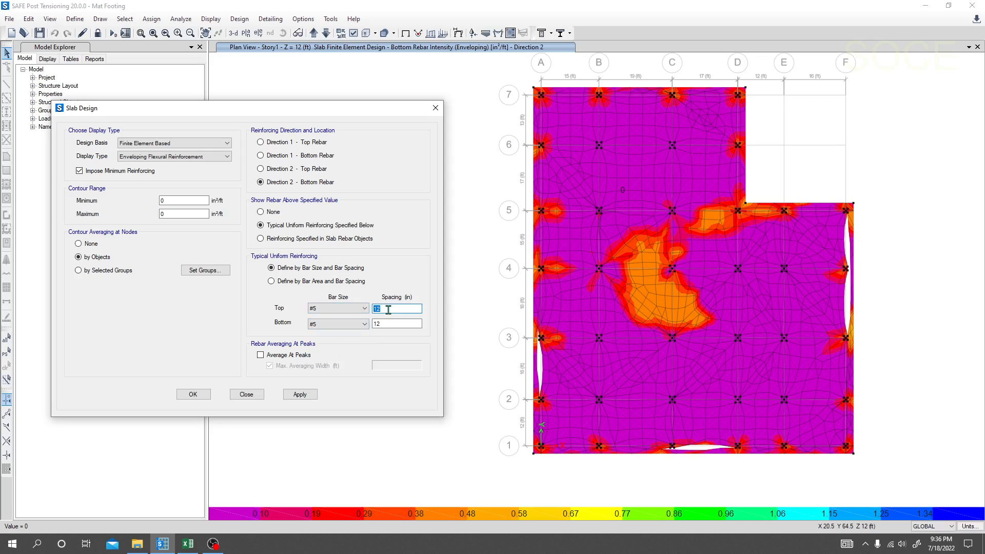
{"action": "type", "text": "8"}
{"action": "key", "text": "Tab"}
{"action": "type", "text": "98"}
{"action": "left_click", "coordinate": [302, 395]}
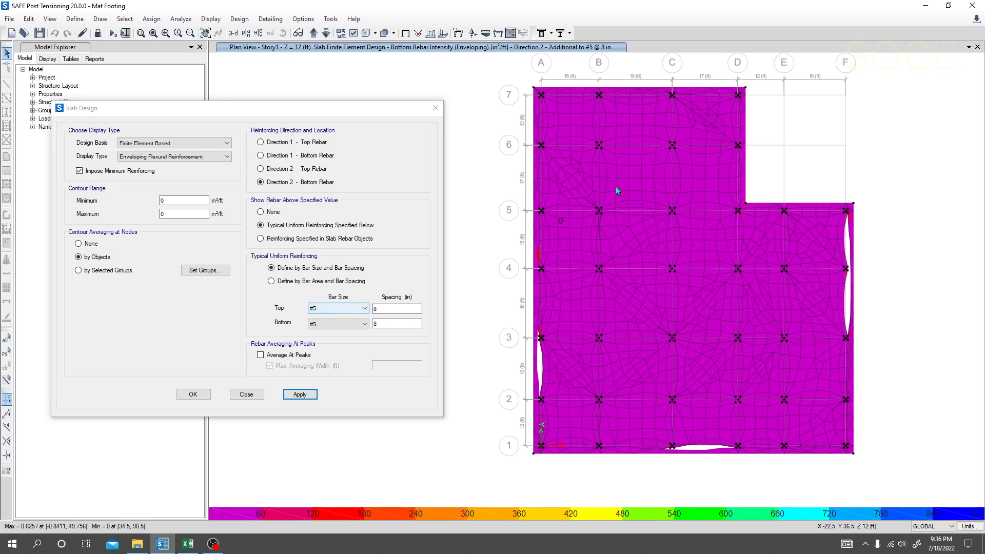
Check the rebar needed beyond #5 at 8 in for Direction 2 top, Direction 1 bottom and Direction 1 top.
{"action": "left_click", "coordinate": [301, 170]}
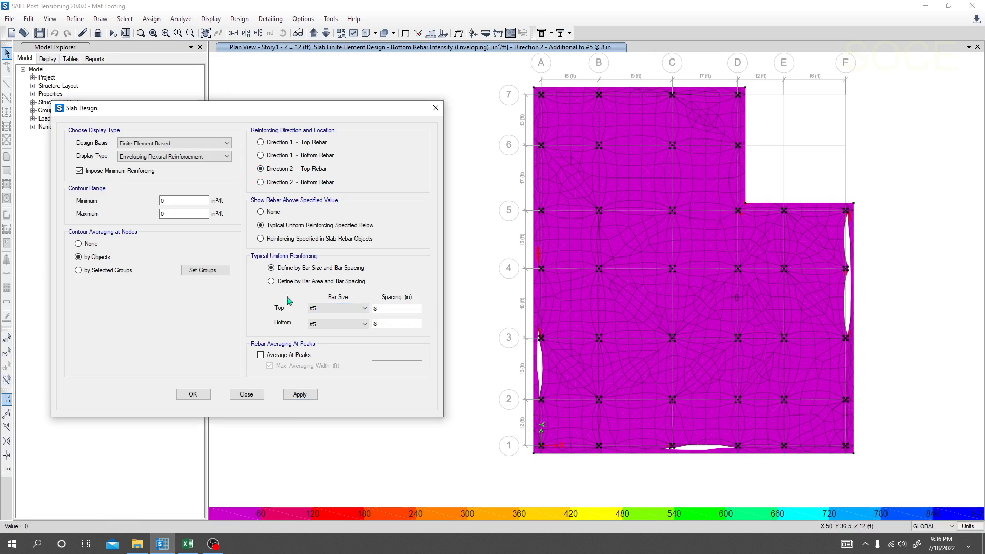
{"action": "left_click", "coordinate": [300, 394]}
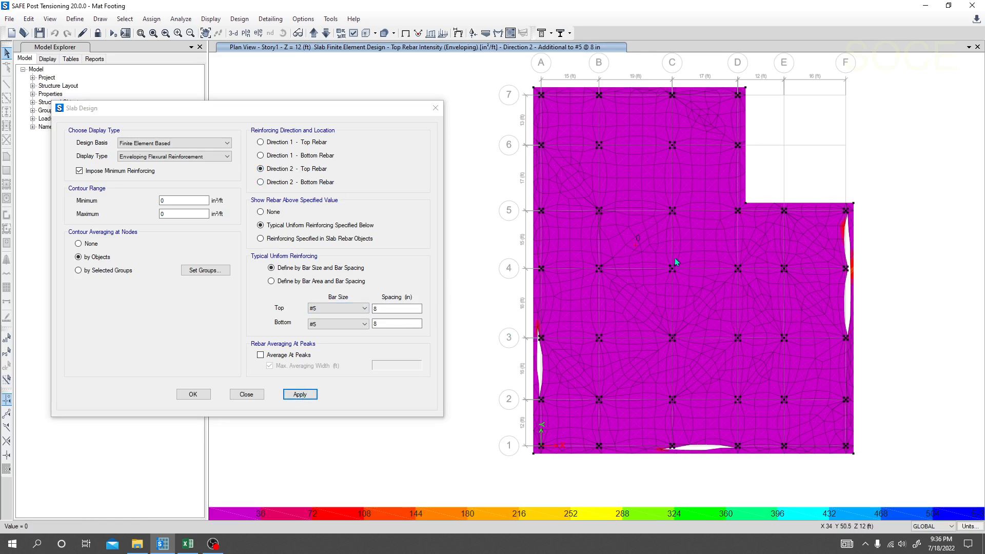
{"action": "left_click", "coordinate": [279, 157]}
{"action": "left_click", "coordinate": [300, 394]}
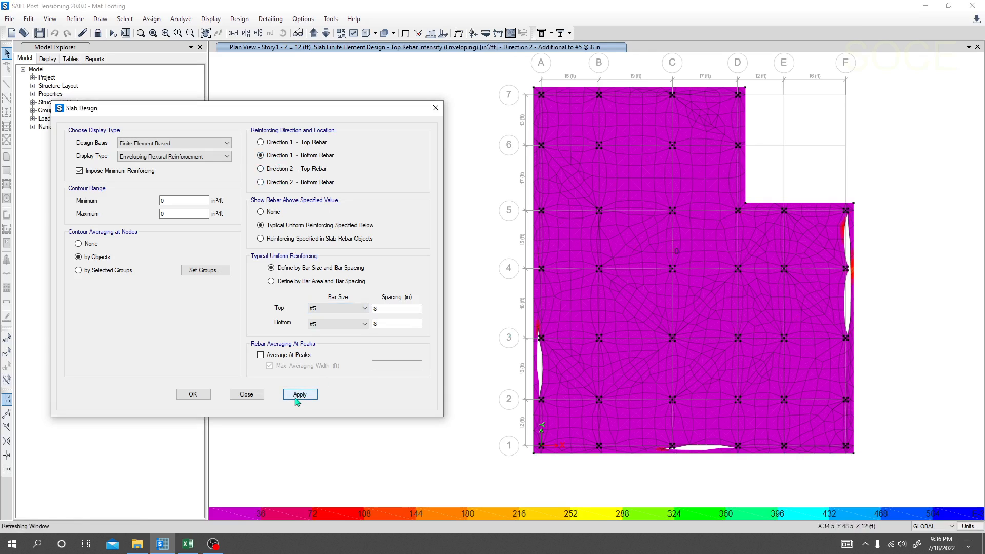
{"action": "left_click", "coordinate": [281, 143]}
{"action": "left_click", "coordinate": [300, 394]}
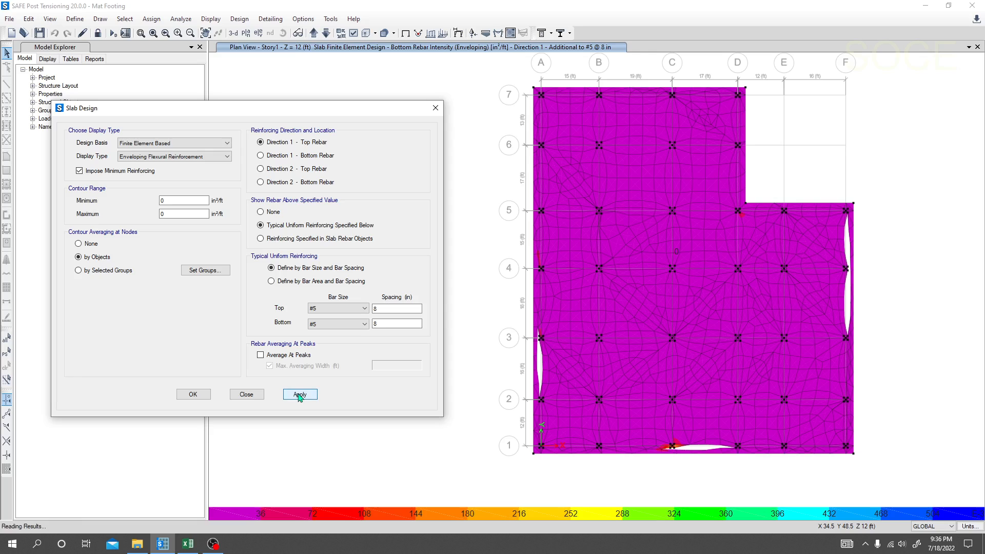
Try top bar spacings of 12 in and 10 in on the Direction 1 top rebar contours.
{"action": "double_click", "coordinate": [397, 308]}
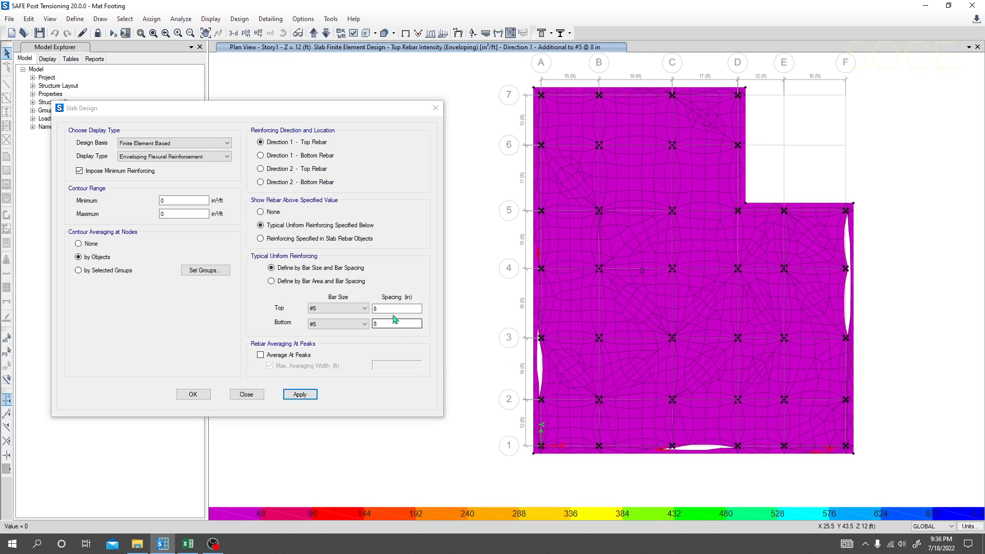
{"action": "type", "text": "12"}
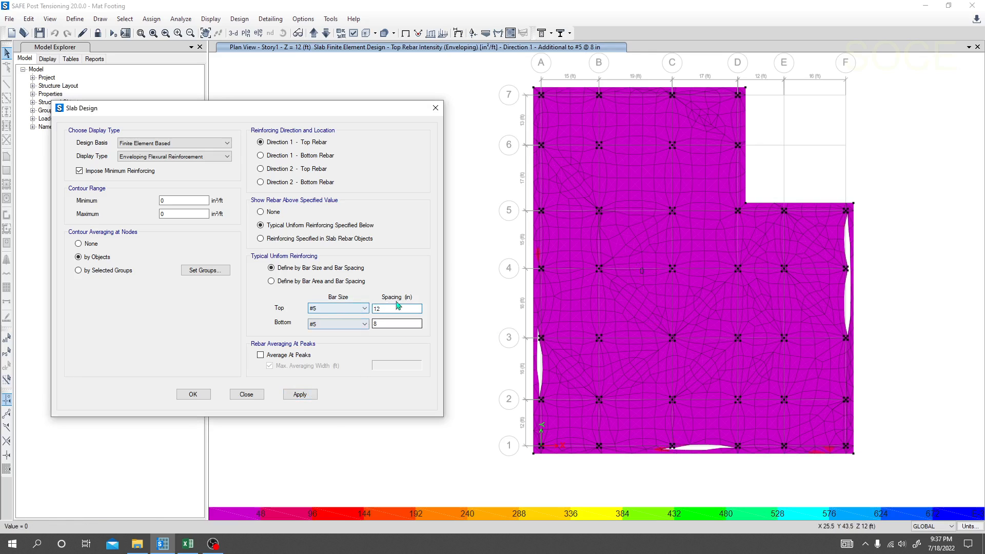
{"action": "left_click", "coordinate": [300, 394]}
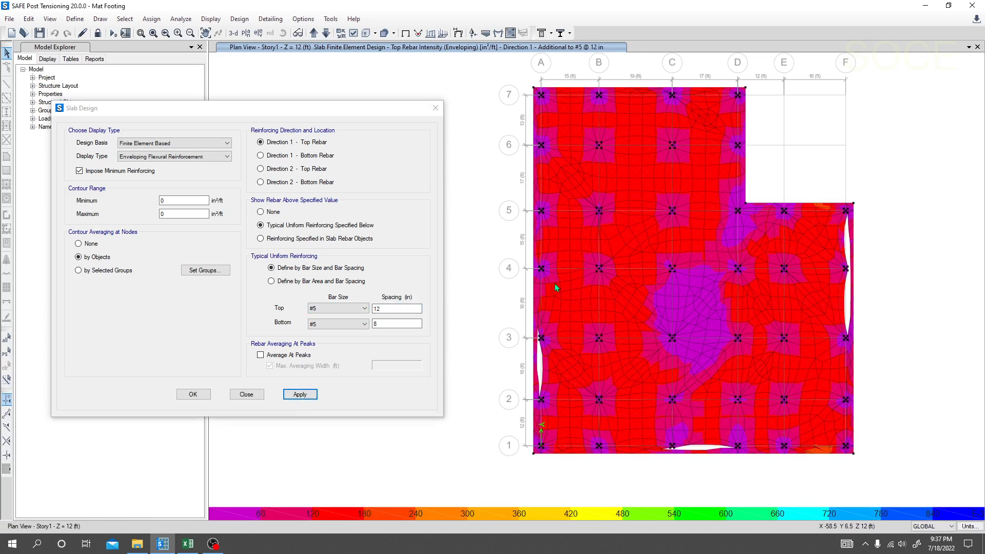
{"action": "mouse_move", "coordinate": [610, 242]}
{"action": "double_click", "coordinate": [374, 309]}
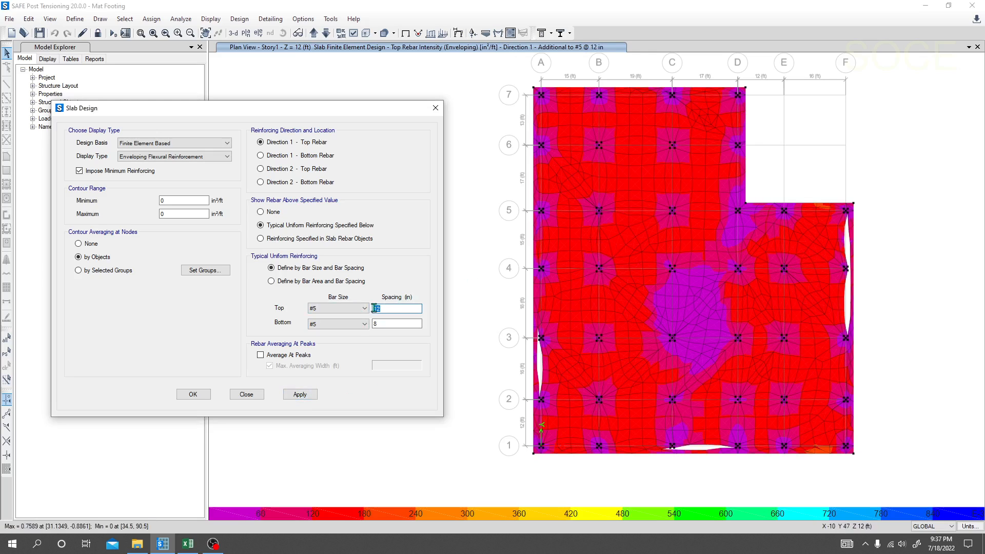
{"action": "type", "text": "1"}
{"action": "left_click", "coordinate": [300, 394]}
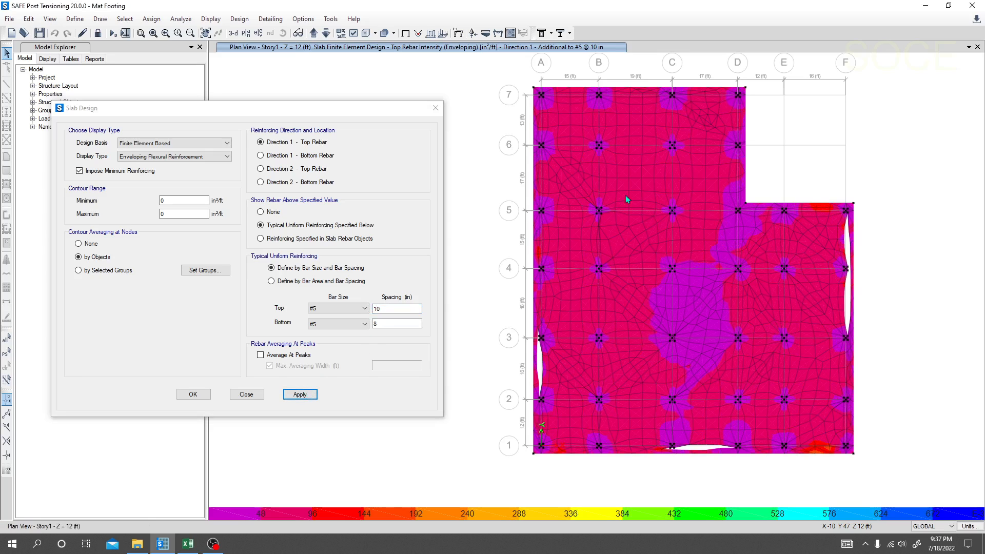
Set the top bar spacing to 8 in, apply it to the Direction 1 top rebar contours and close the slab design settings.
{"action": "double_click", "coordinate": [375, 309]}
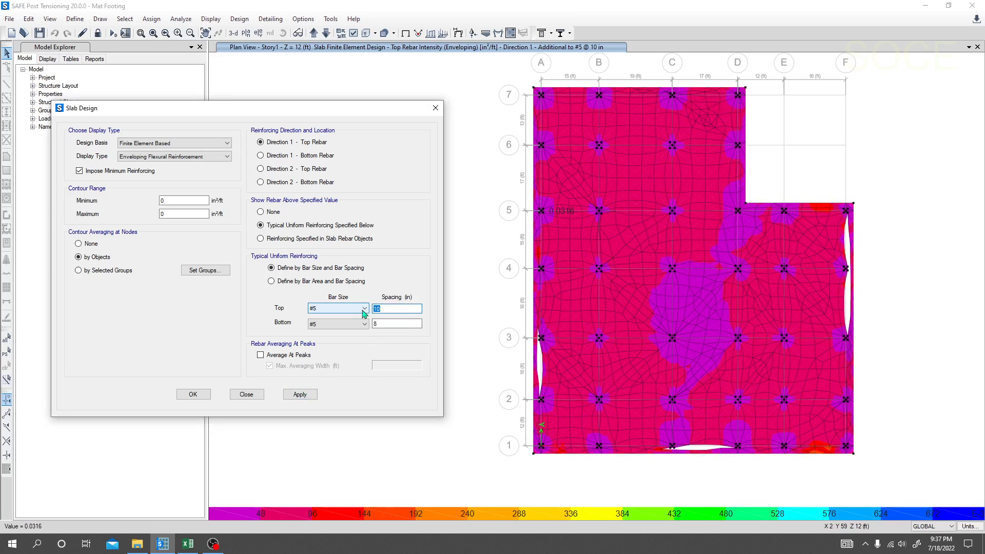
{"action": "type", "text": "8"}
{"action": "left_click", "coordinate": [300, 394]}
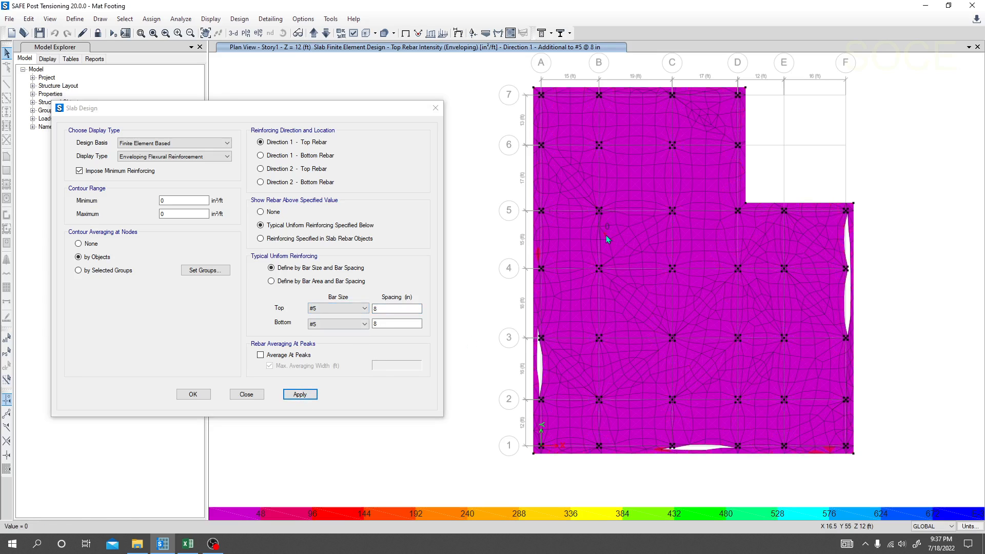
{"action": "left_click_drag", "start_coordinate": [331, 115], "coordinate": [389, 147]}
{"action": "left_click", "coordinate": [491, 139]}
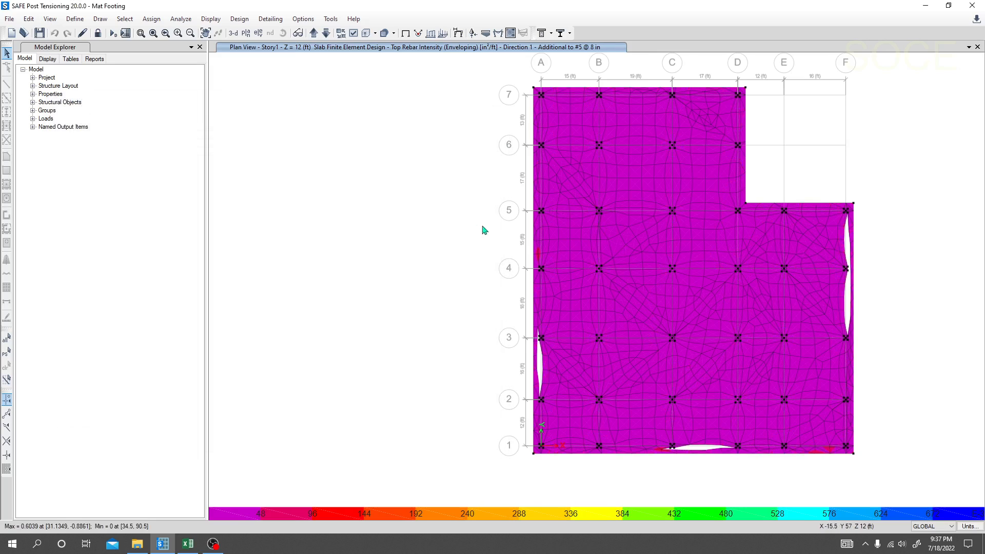